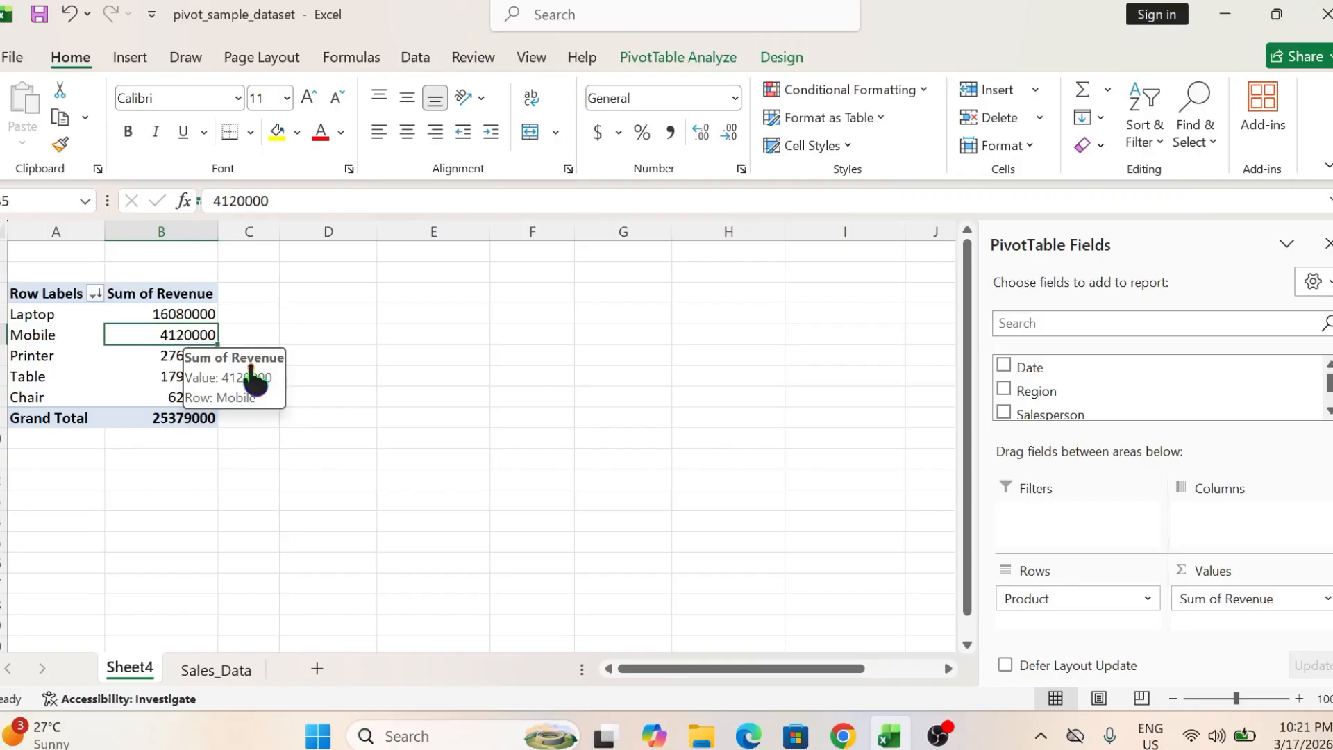
Examine the Show Values As calculation options available for the Table row's Sum of Revenue value.
left_click(51, 342)
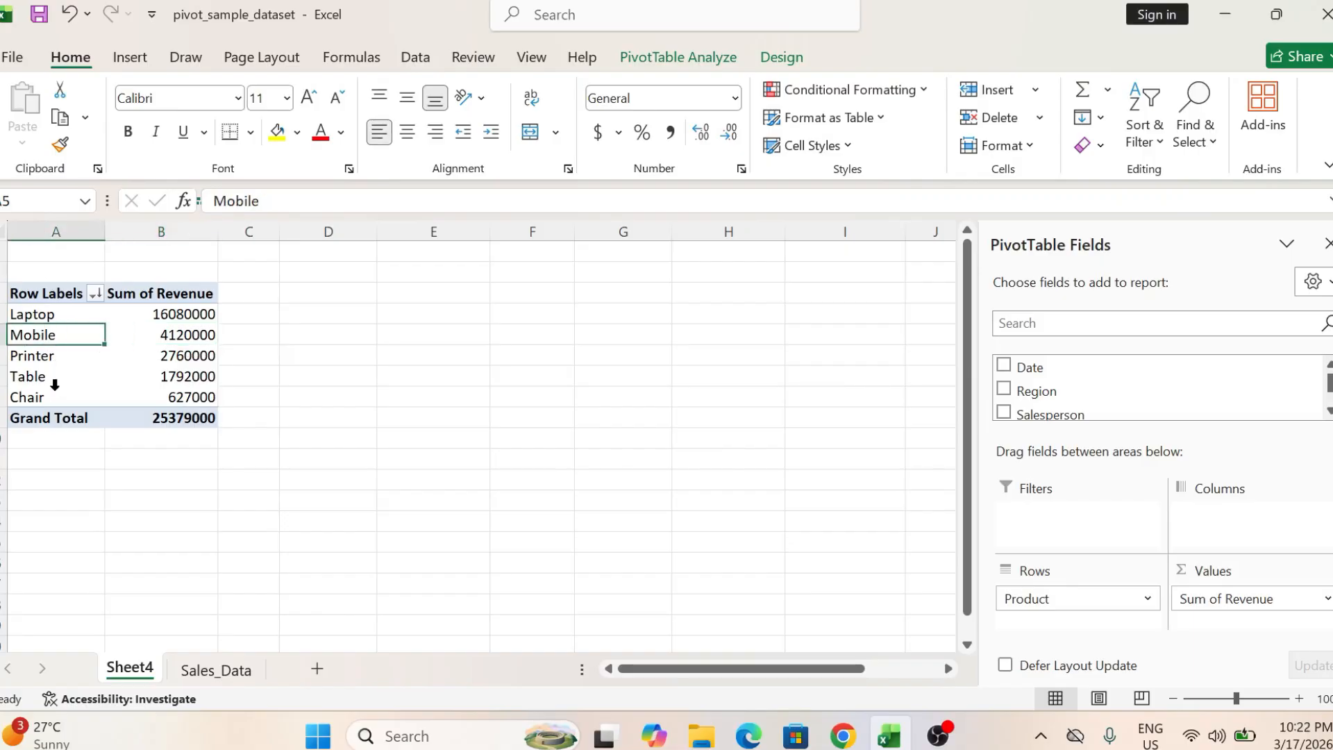
left_click(194, 332)
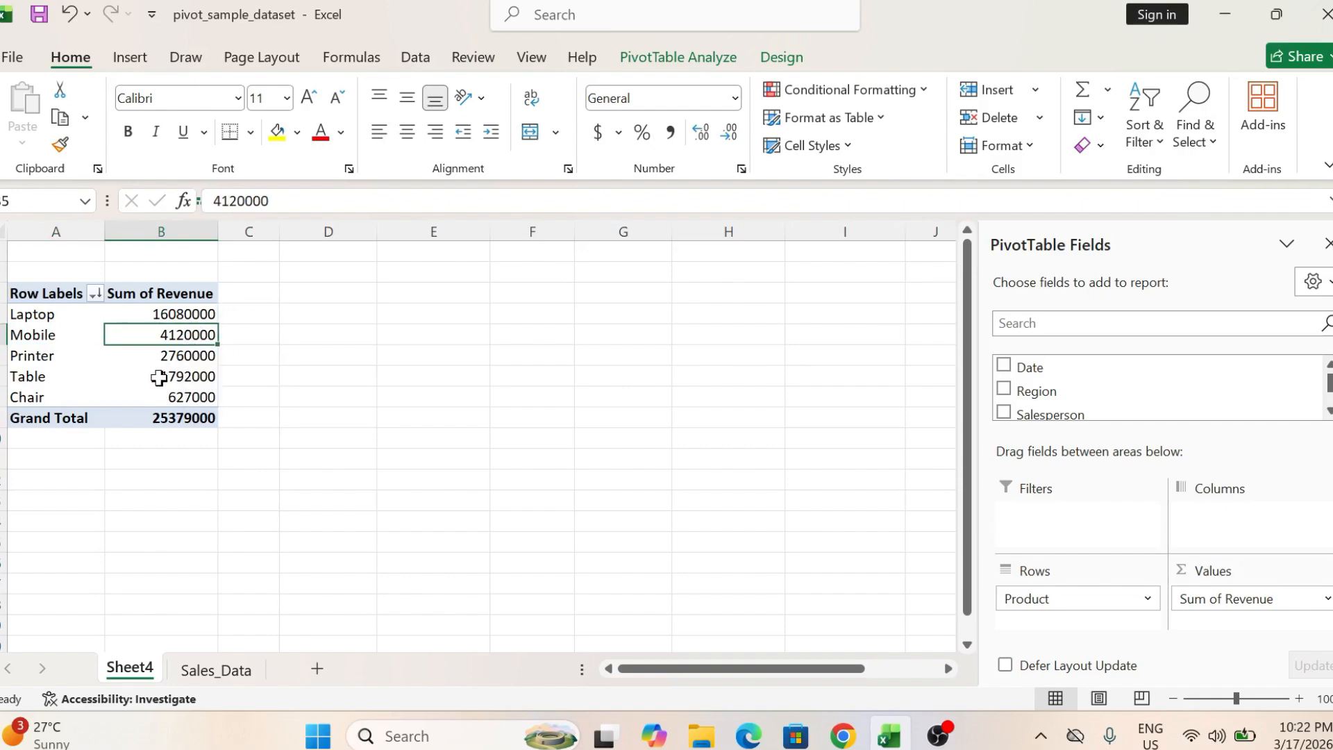
mouse_move(159, 377)
right_click(183, 376)
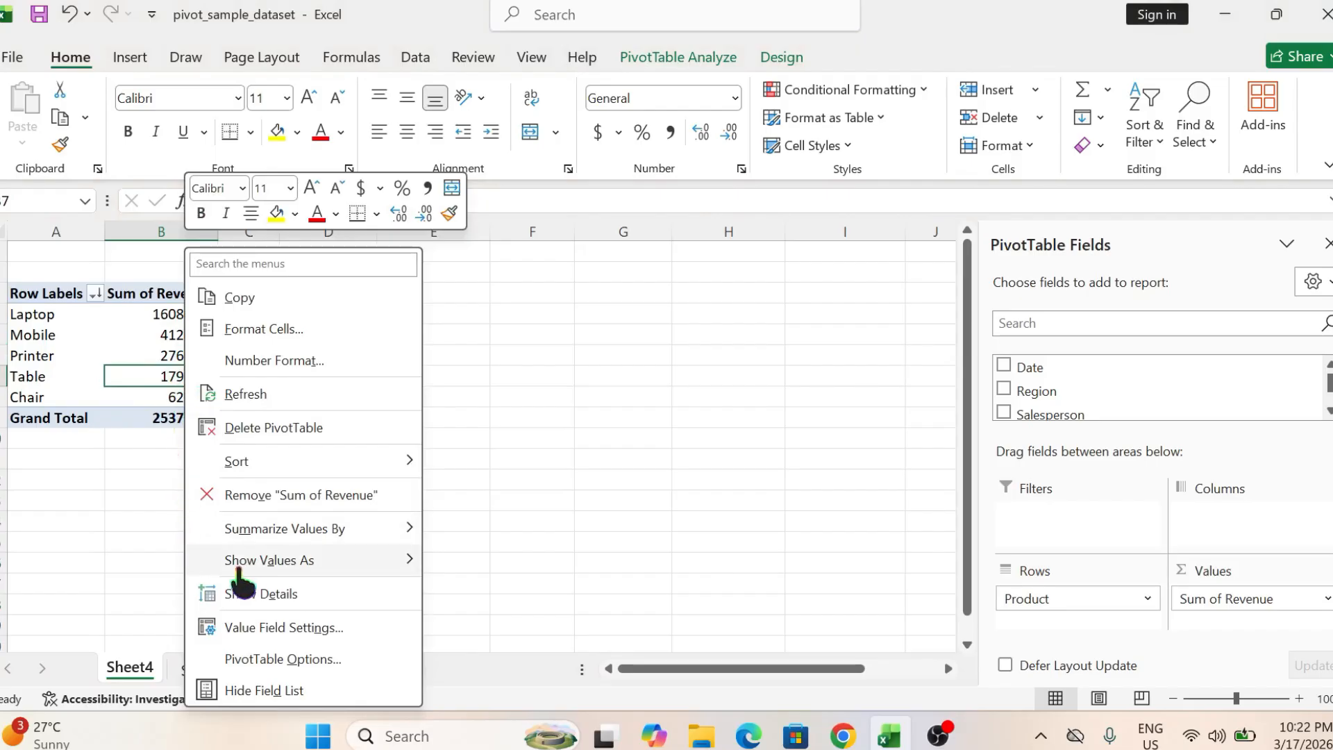
mouse_move(251, 573)
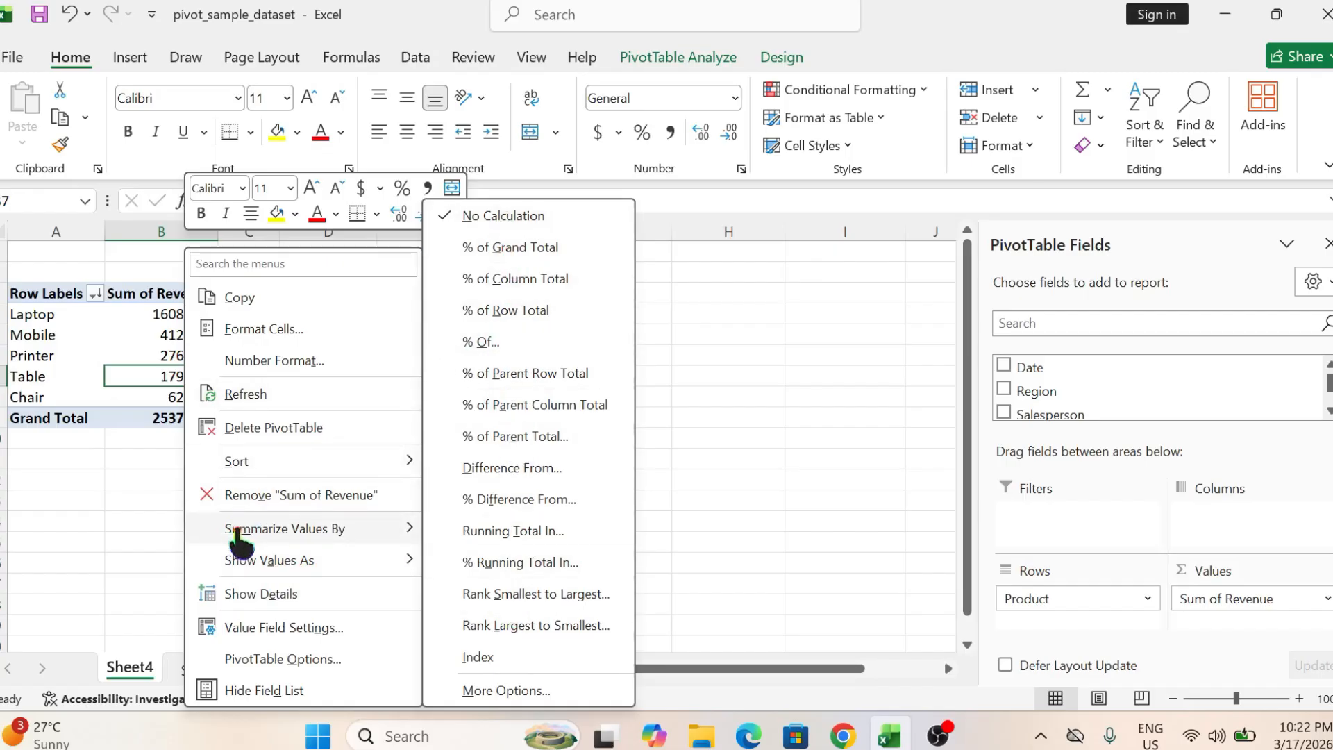
left_click(135, 379)
right_click(181, 375)
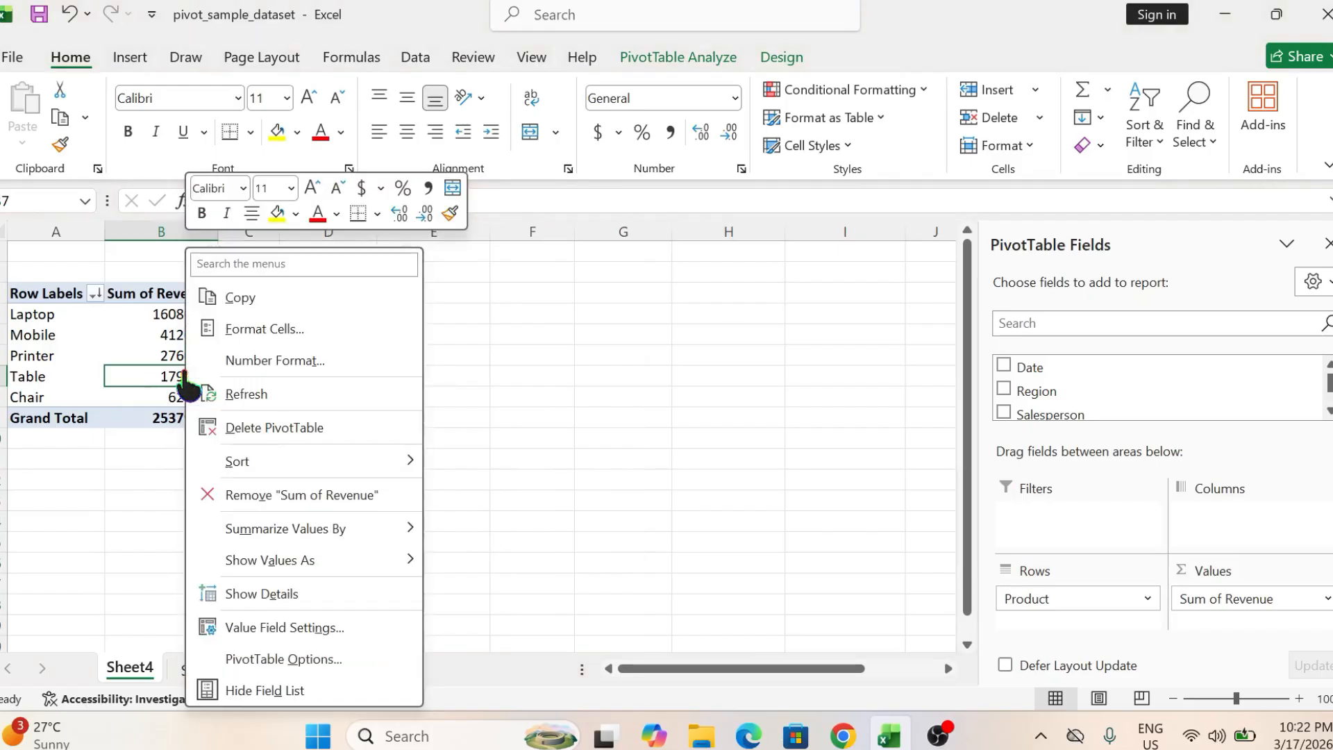
left_click(126, 397)
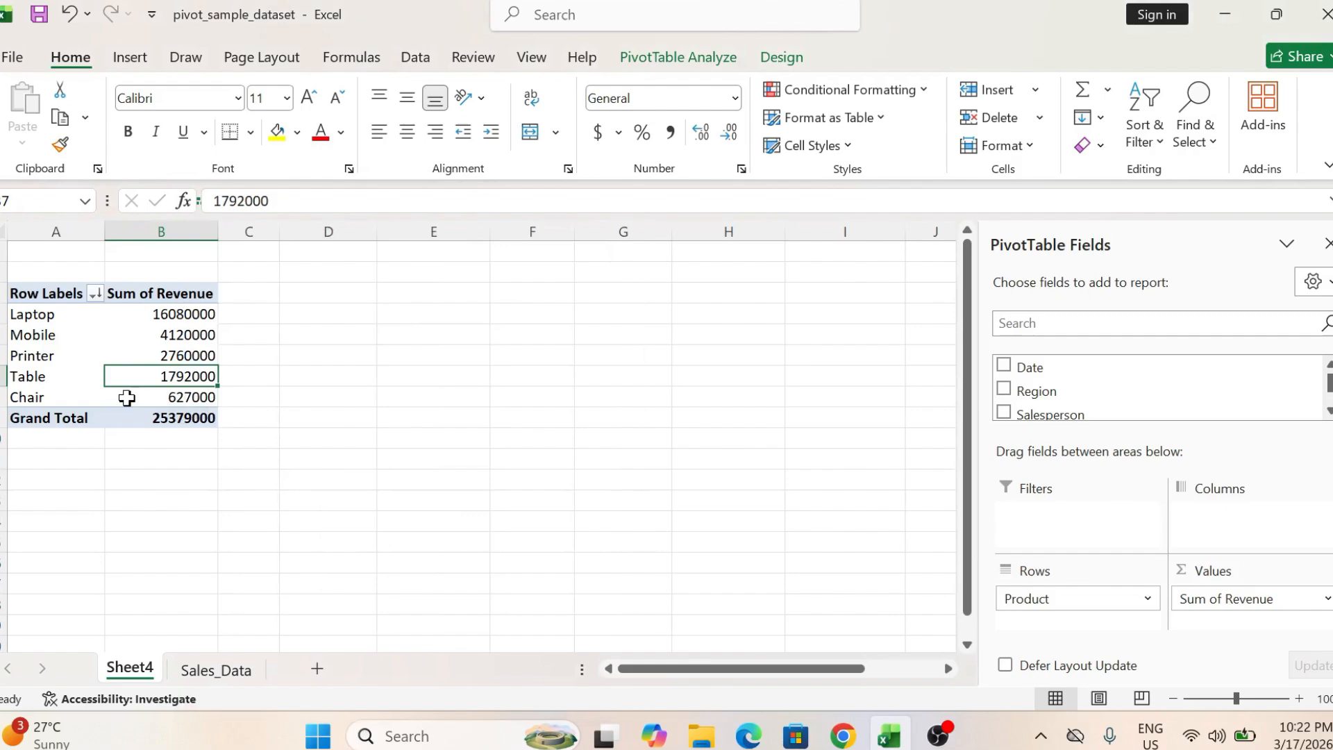
Review the Show Values As choices in the Value Field Settings of Sum of Revenue without applying any.
left_click(1219, 599)
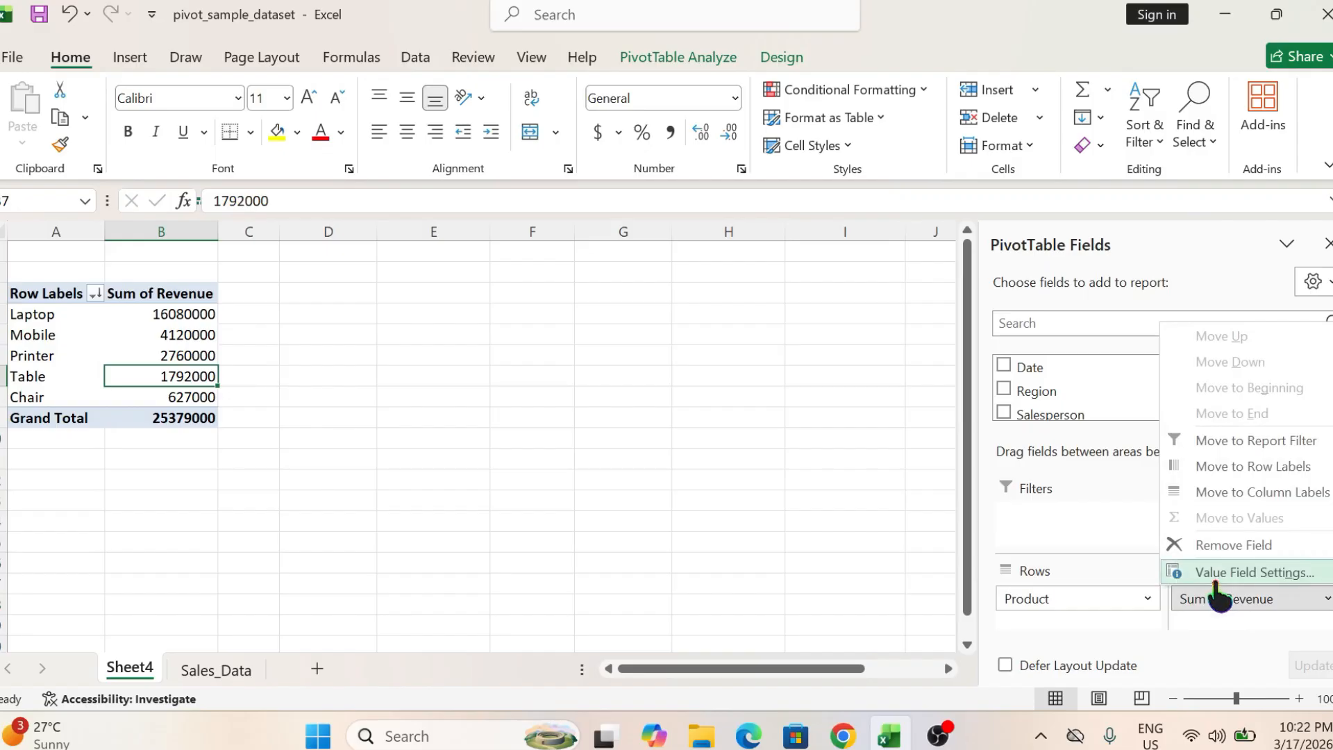
left_click(1215, 573)
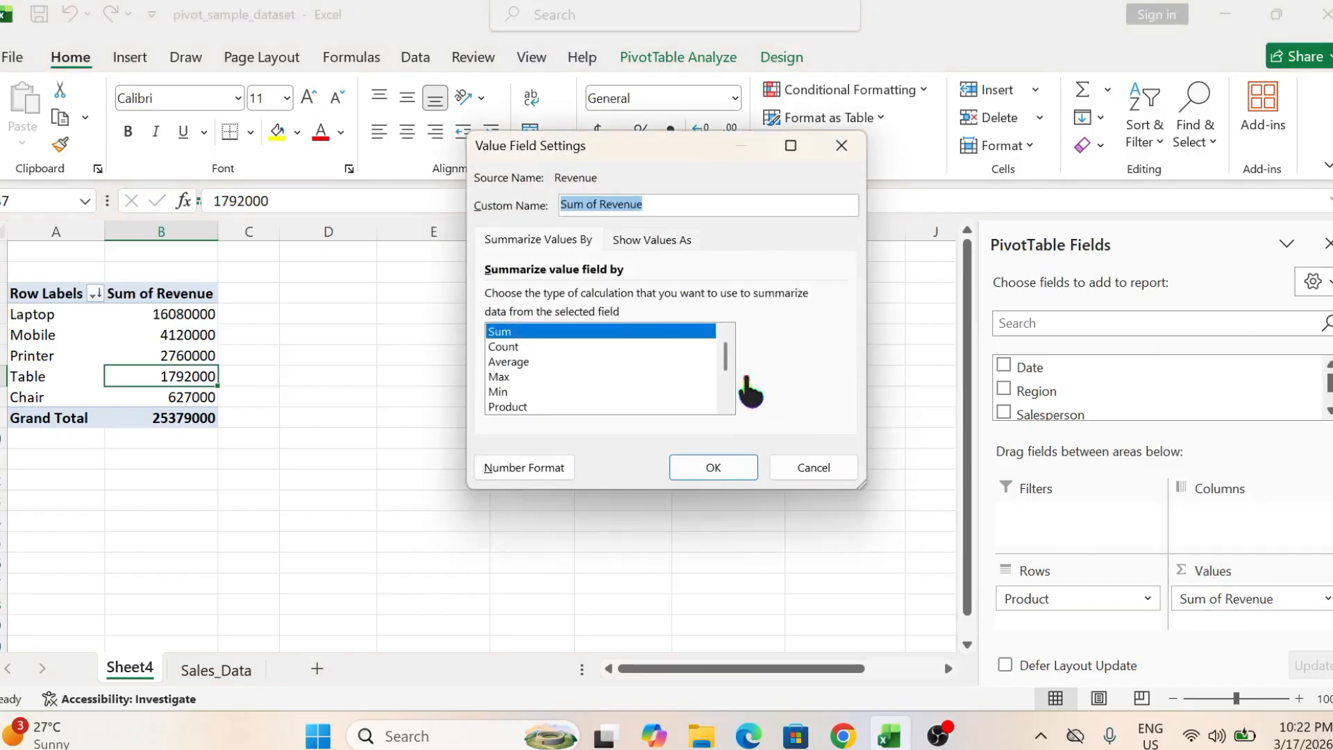
left_click(653, 241)
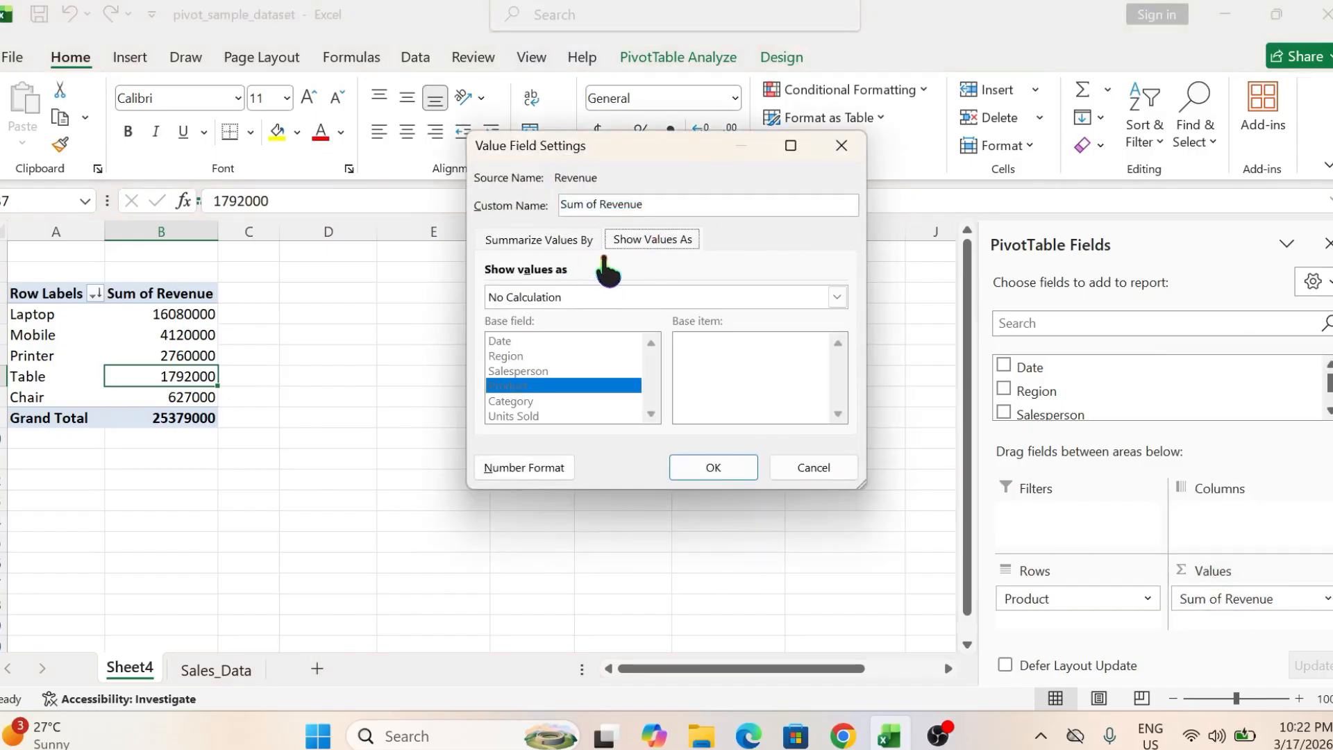
left_click(837, 299)
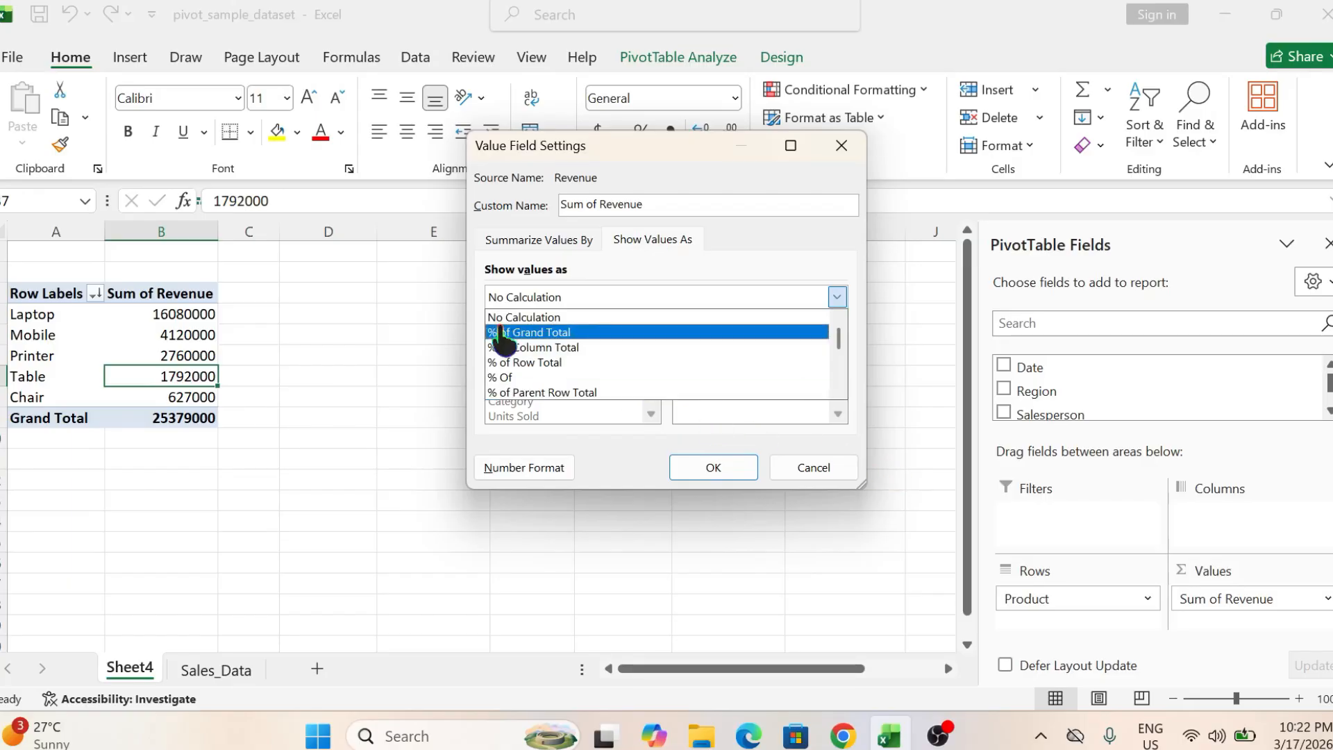
left_click(833, 467)
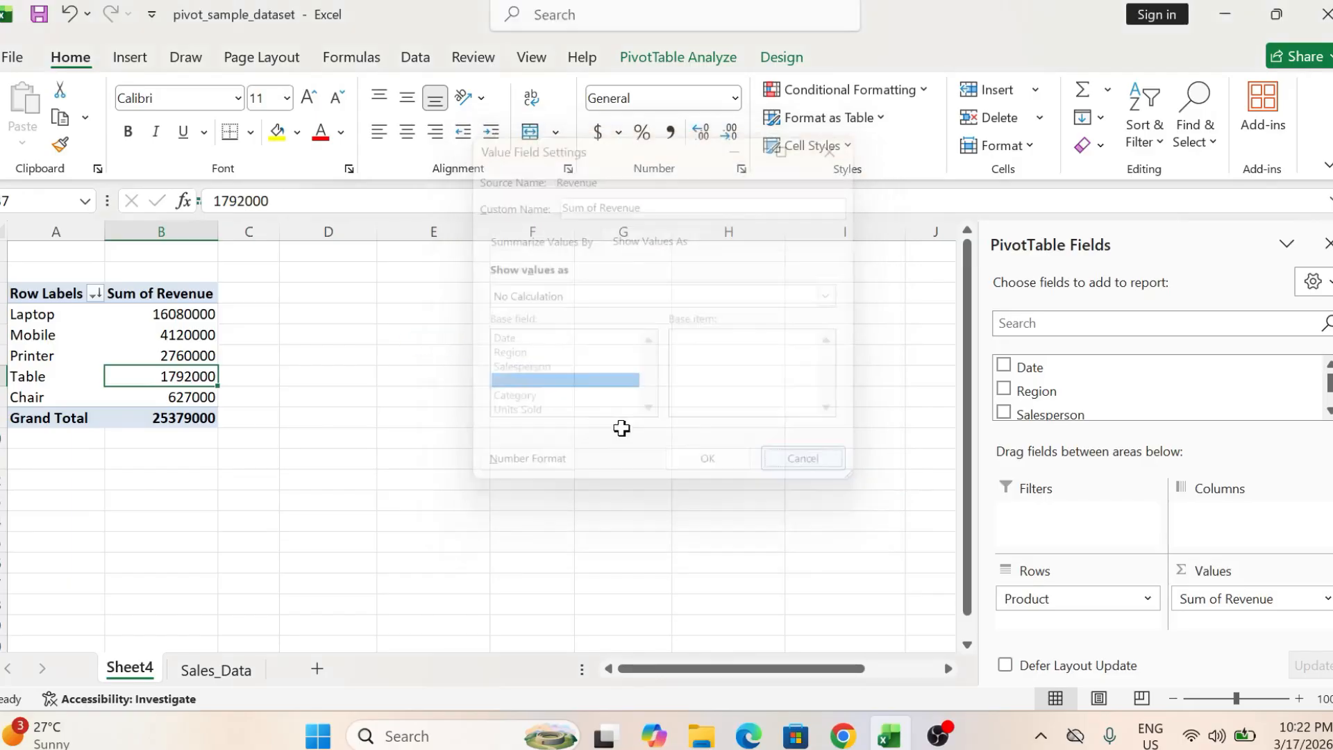
right_click(182, 356)
mouse_move(305, 559)
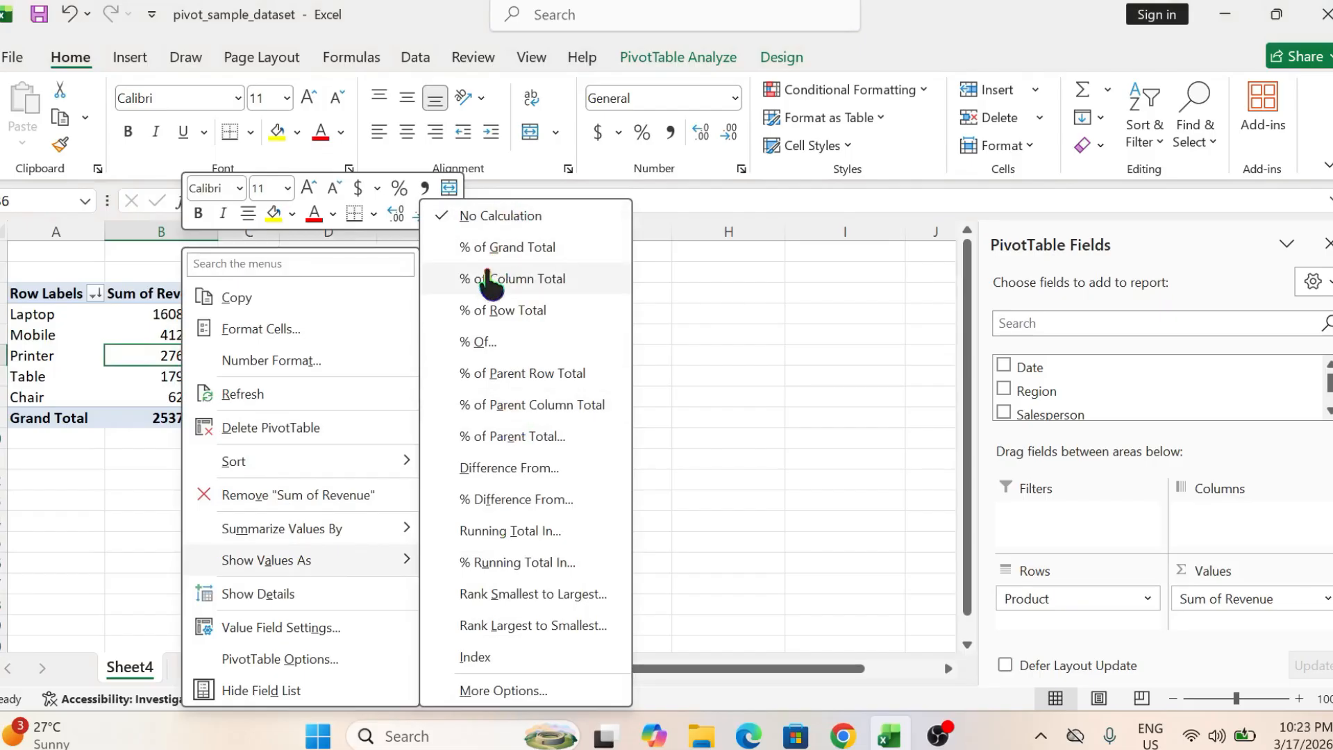
left_click(170, 360)
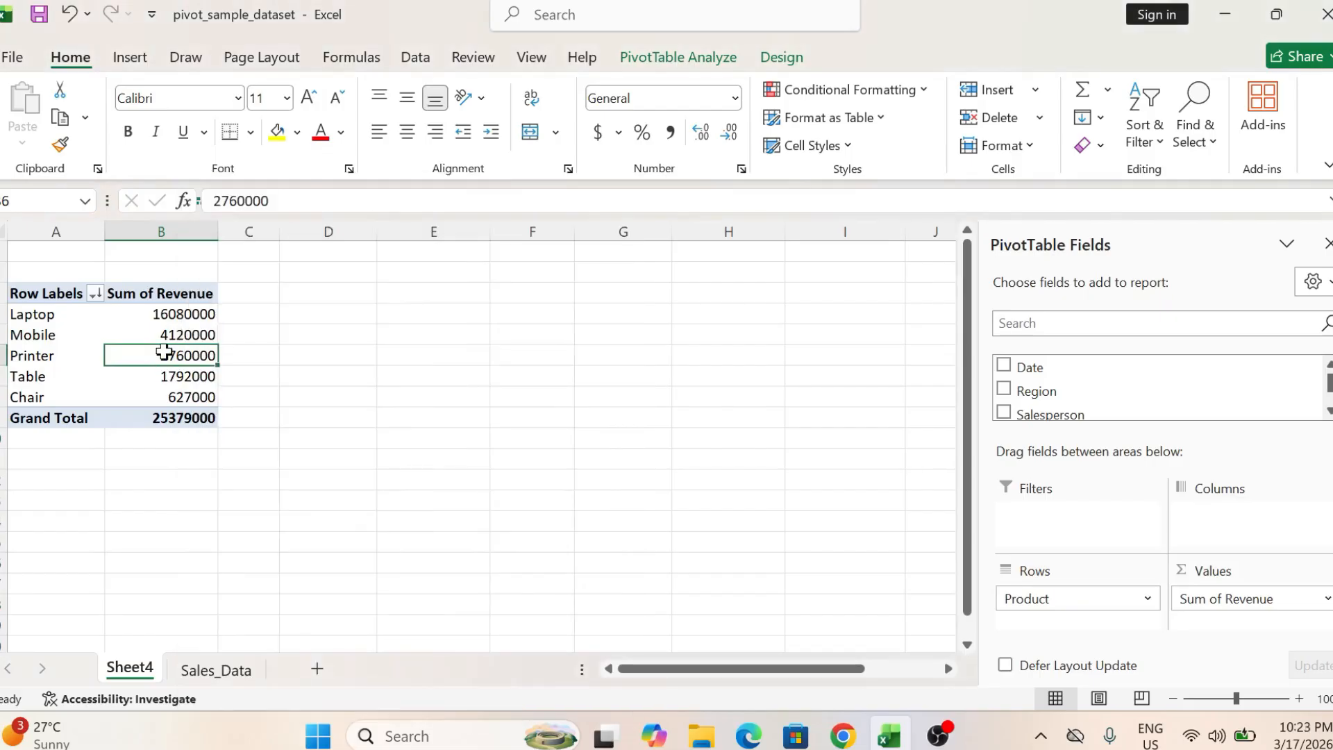
left_click(47, 338)
left_click(25, 367)
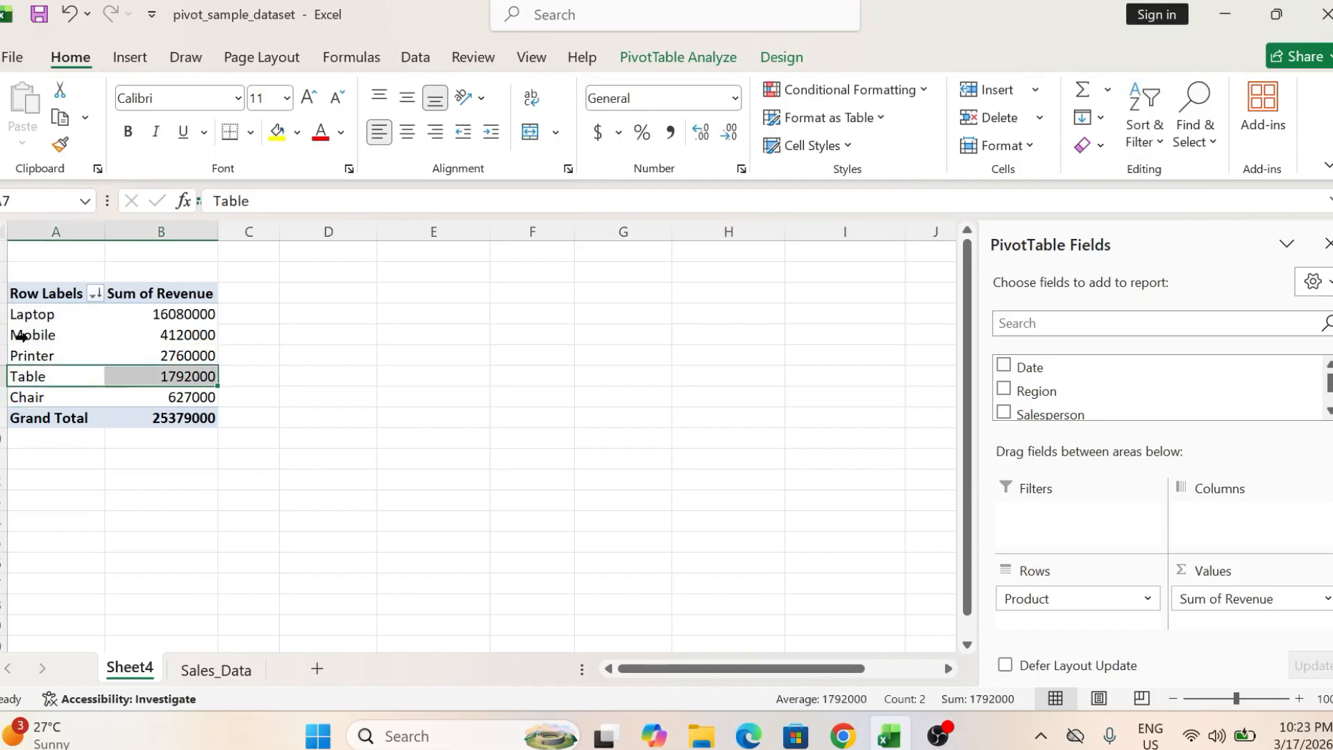
left_click(23, 334)
right_click(23, 332)
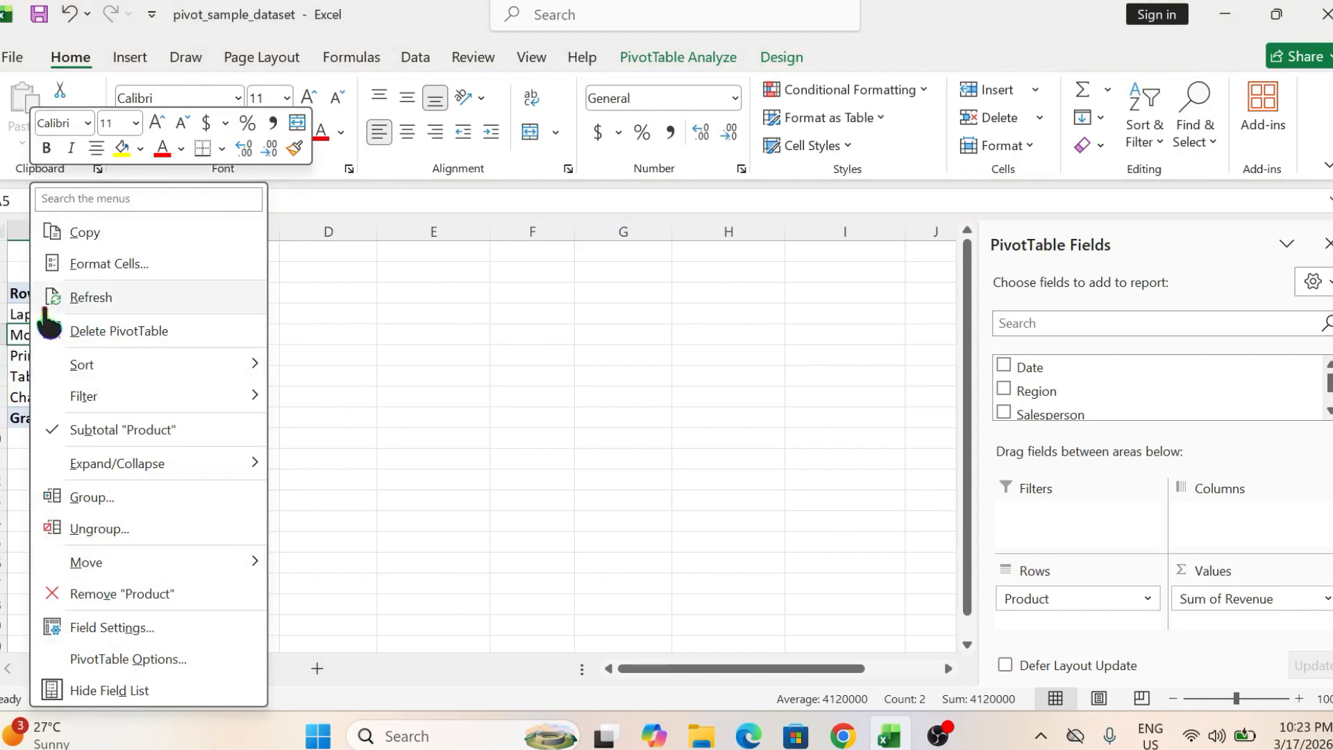
left_click(10, 336)
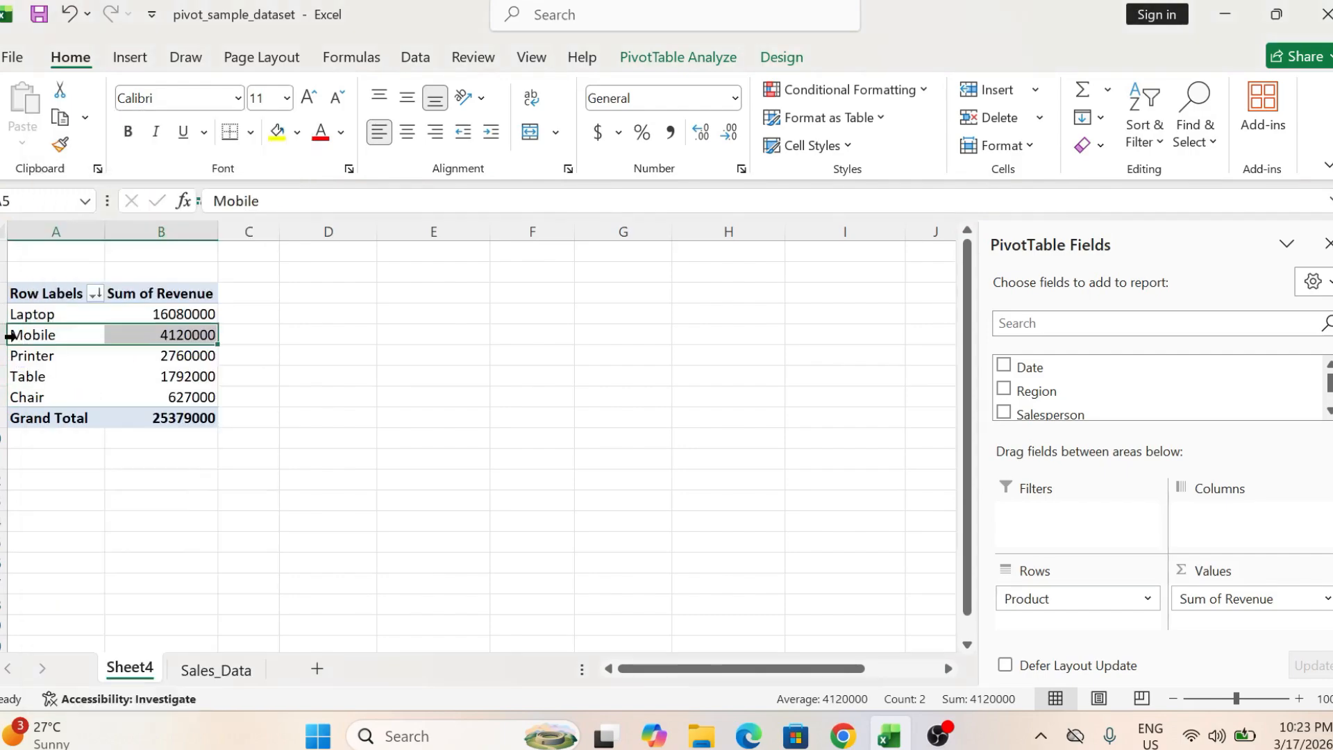
left_click(194, 339)
mouse_move(194, 338)
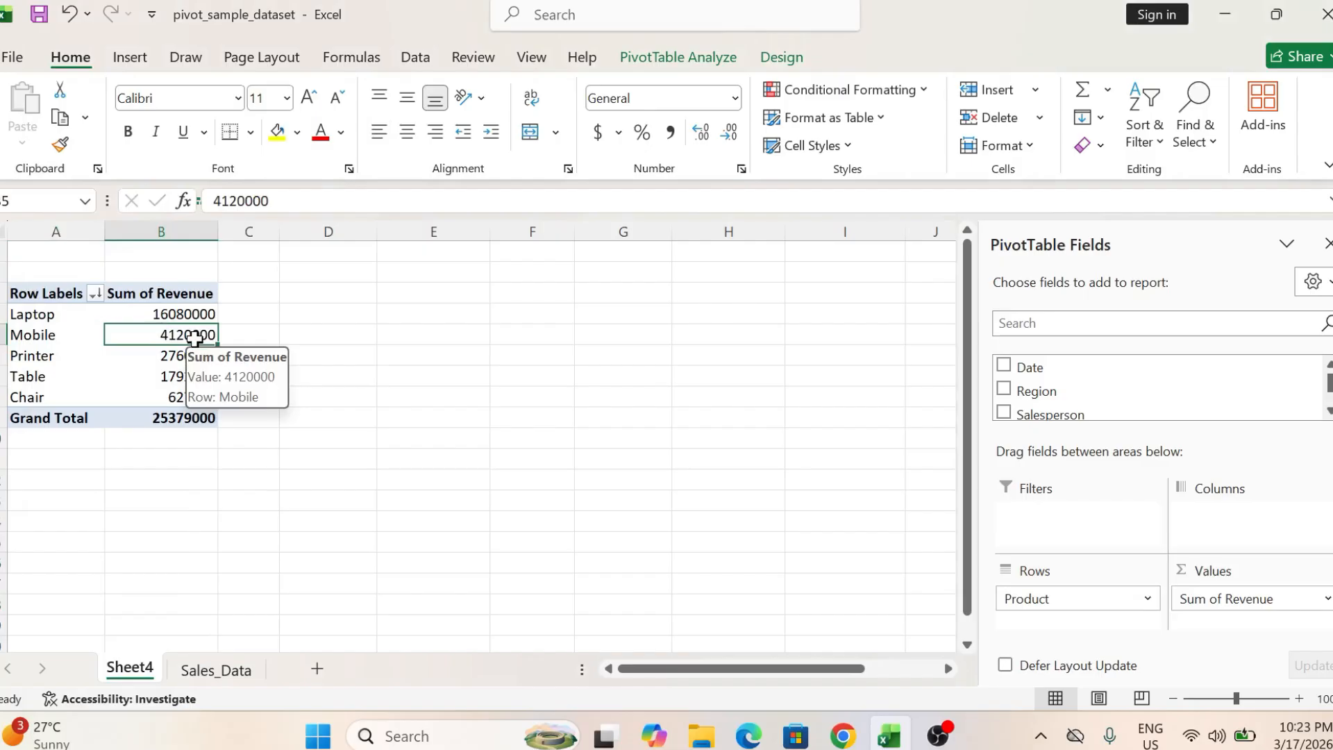
right_click(194, 339)
left_click(152, 324)
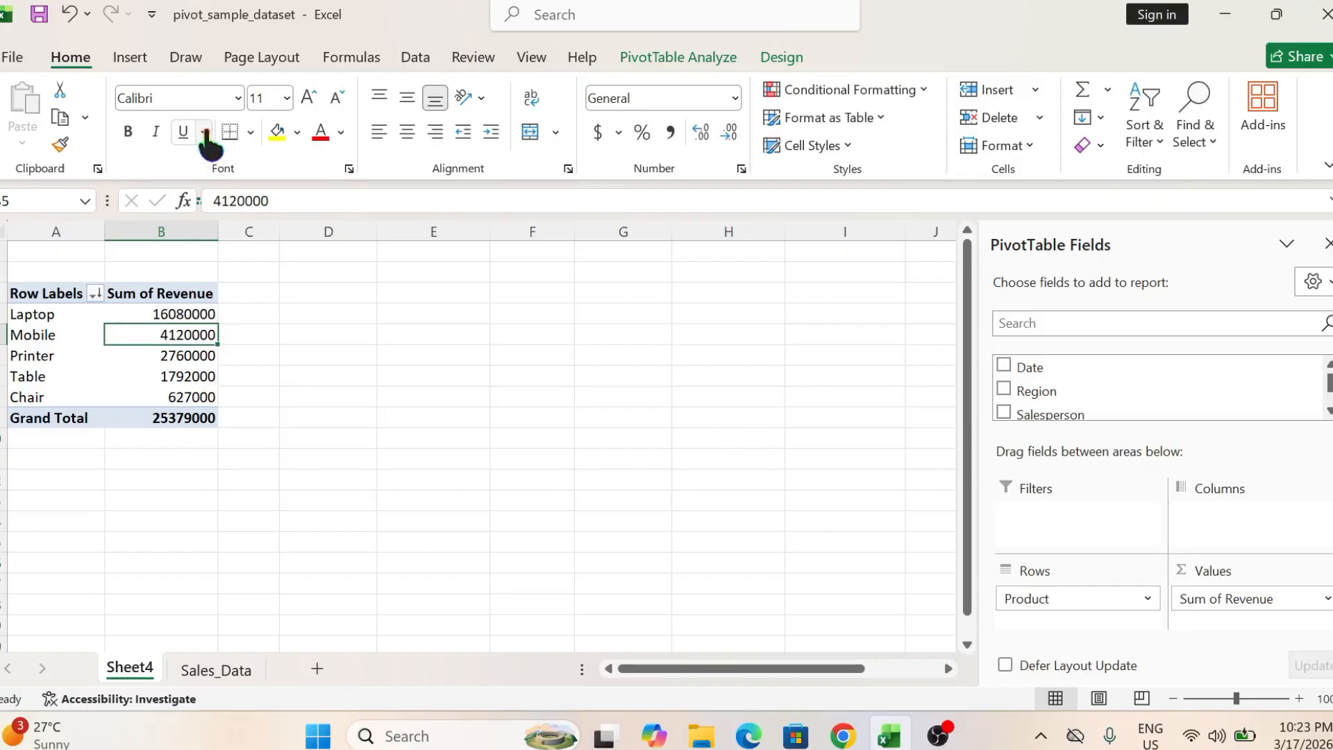
left_click(130, 57)
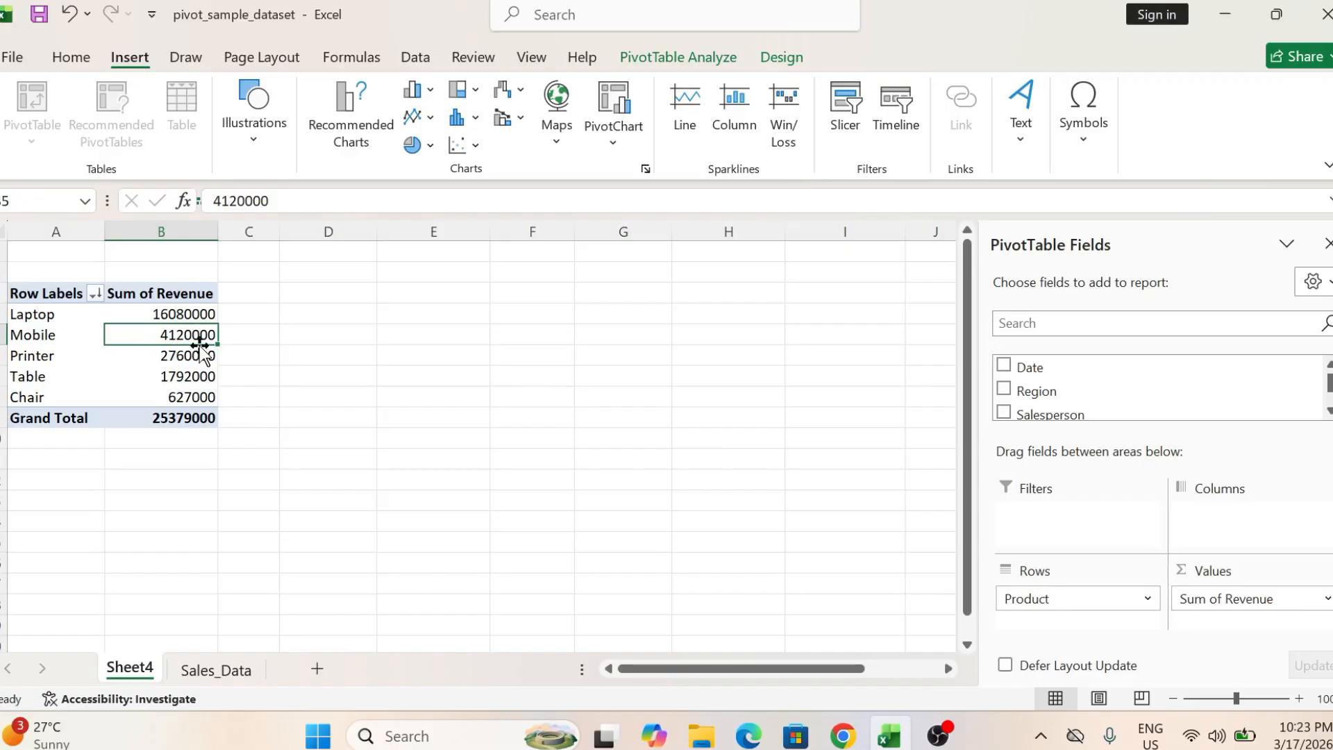
left_click(345, 359)
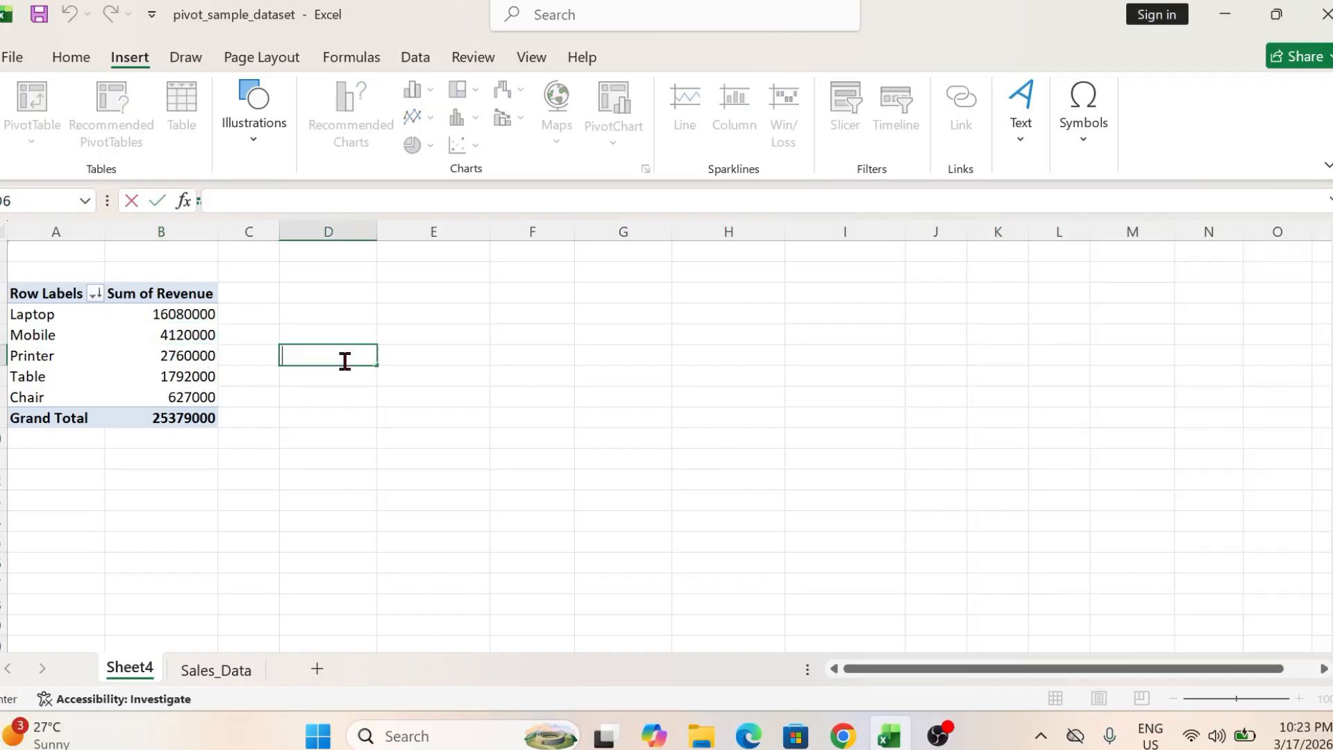
Sort the pivot table's products by Sum of Revenue from smallest to largest.
right_click(193, 341)
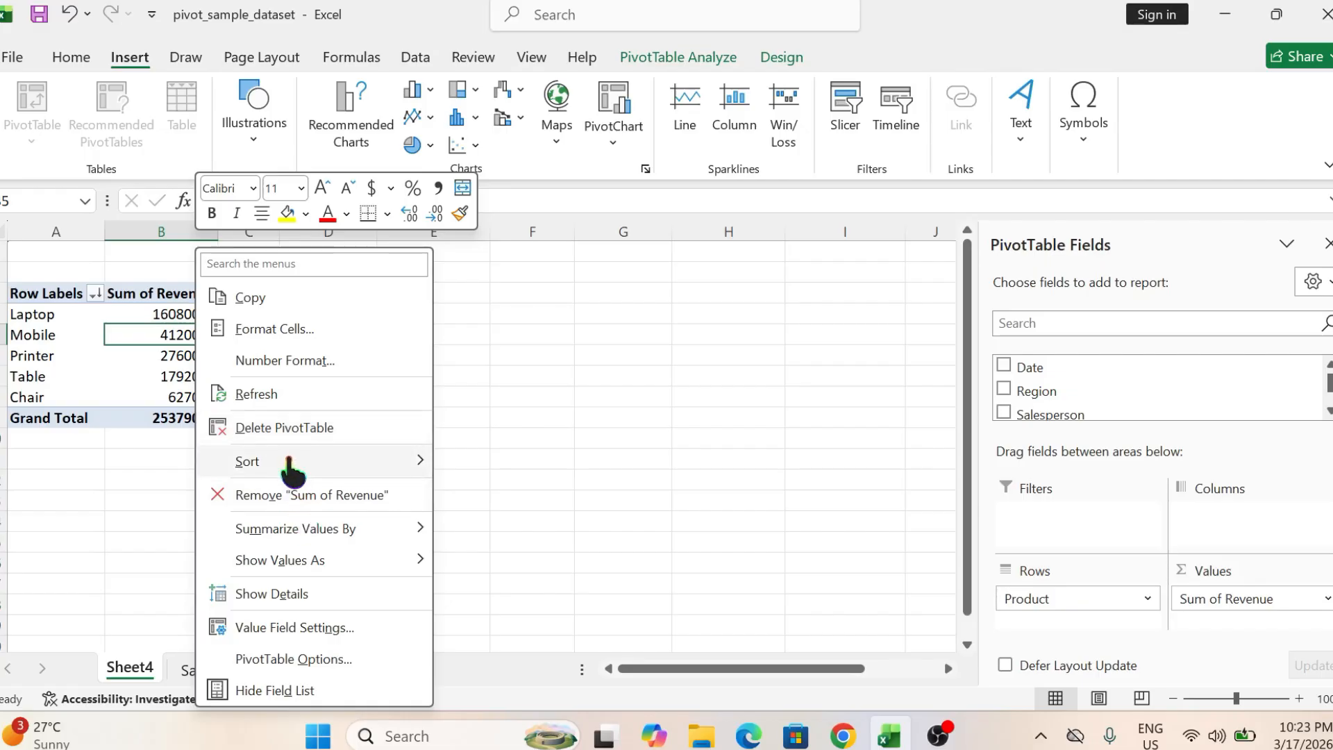
mouse_move(291, 461)
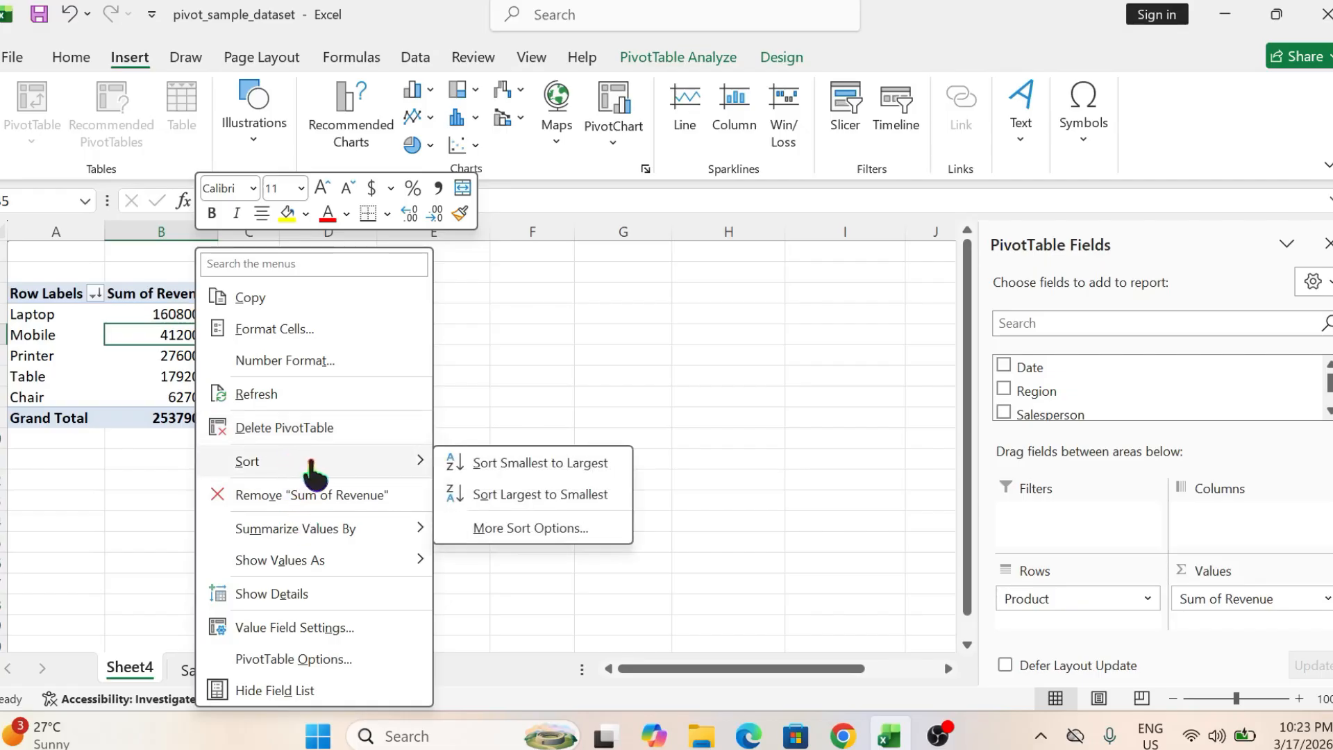
left_click(483, 464)
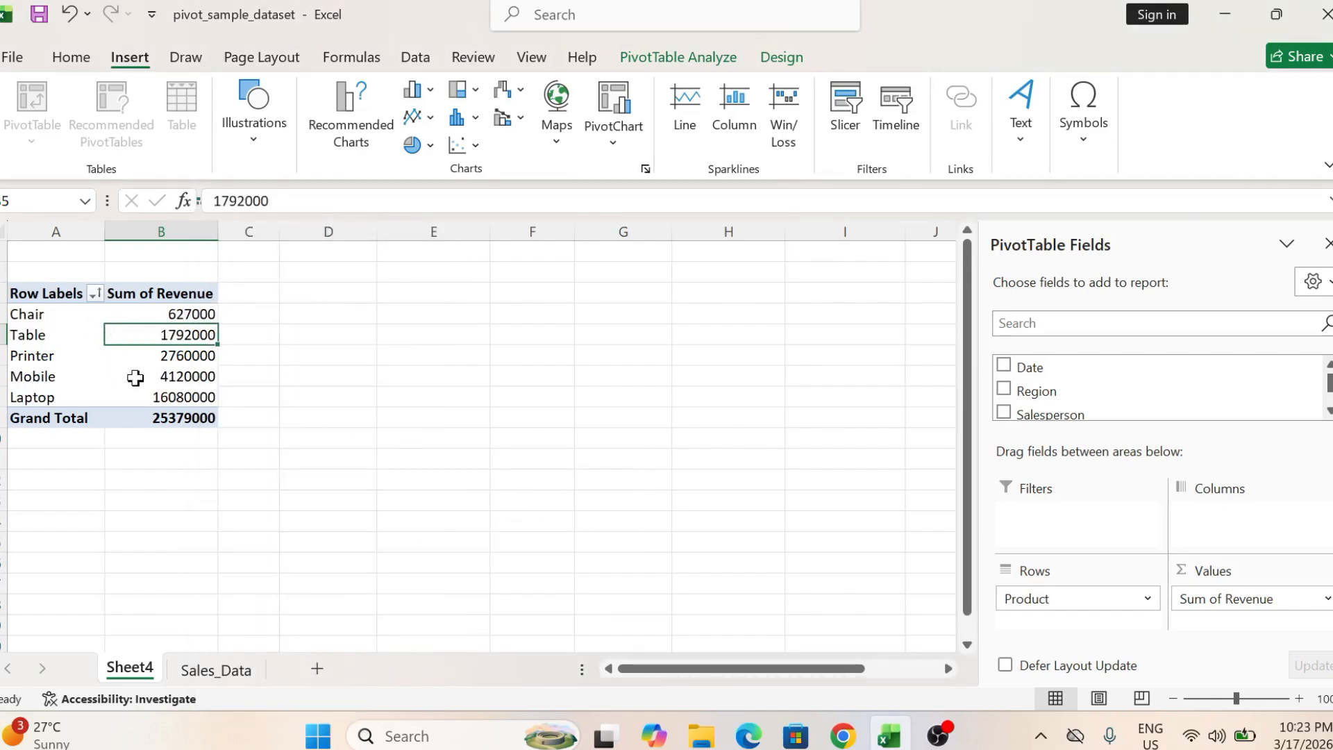
Sort the pivot table's products by Sum of Revenue from largest to smallest.
right_click(172, 362)
mouse_move(243, 464)
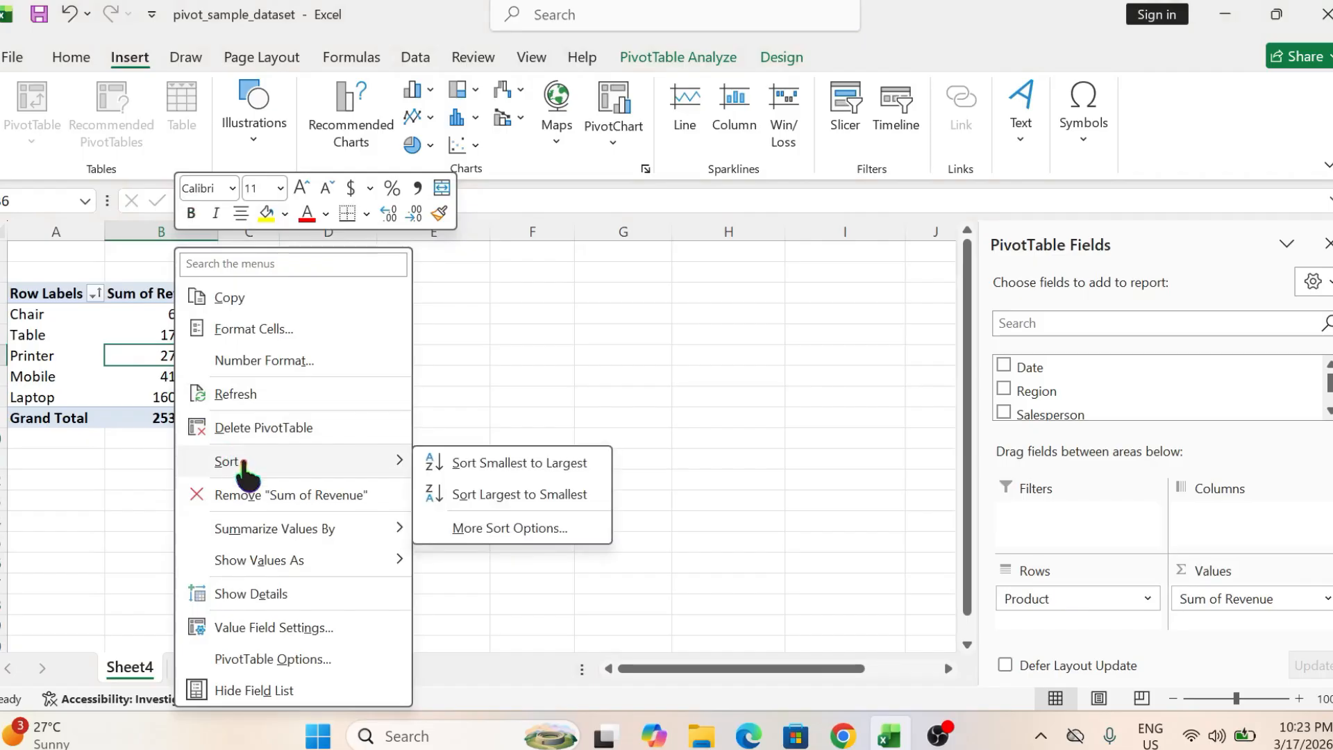
left_click(500, 495)
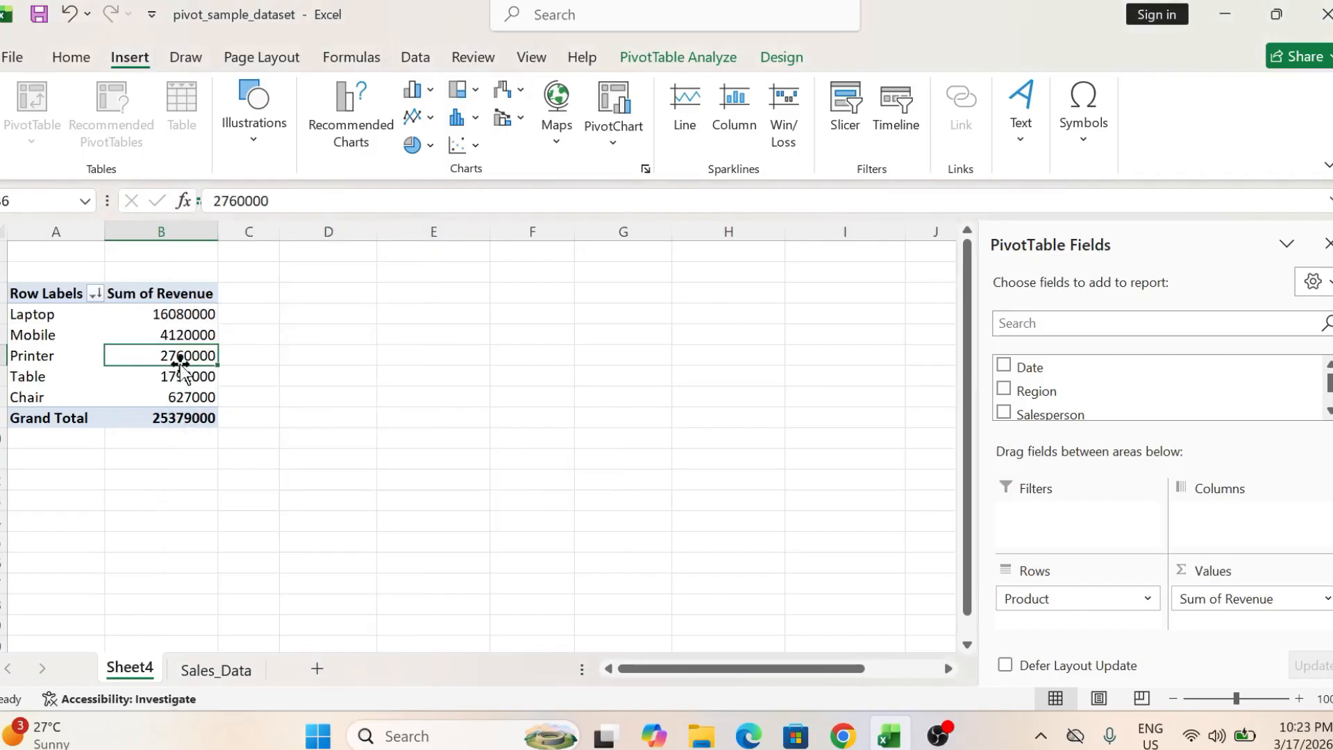
Copy the entire product revenue pivot table and paste a duplicate starting at cell E3.
left_click(151, 283)
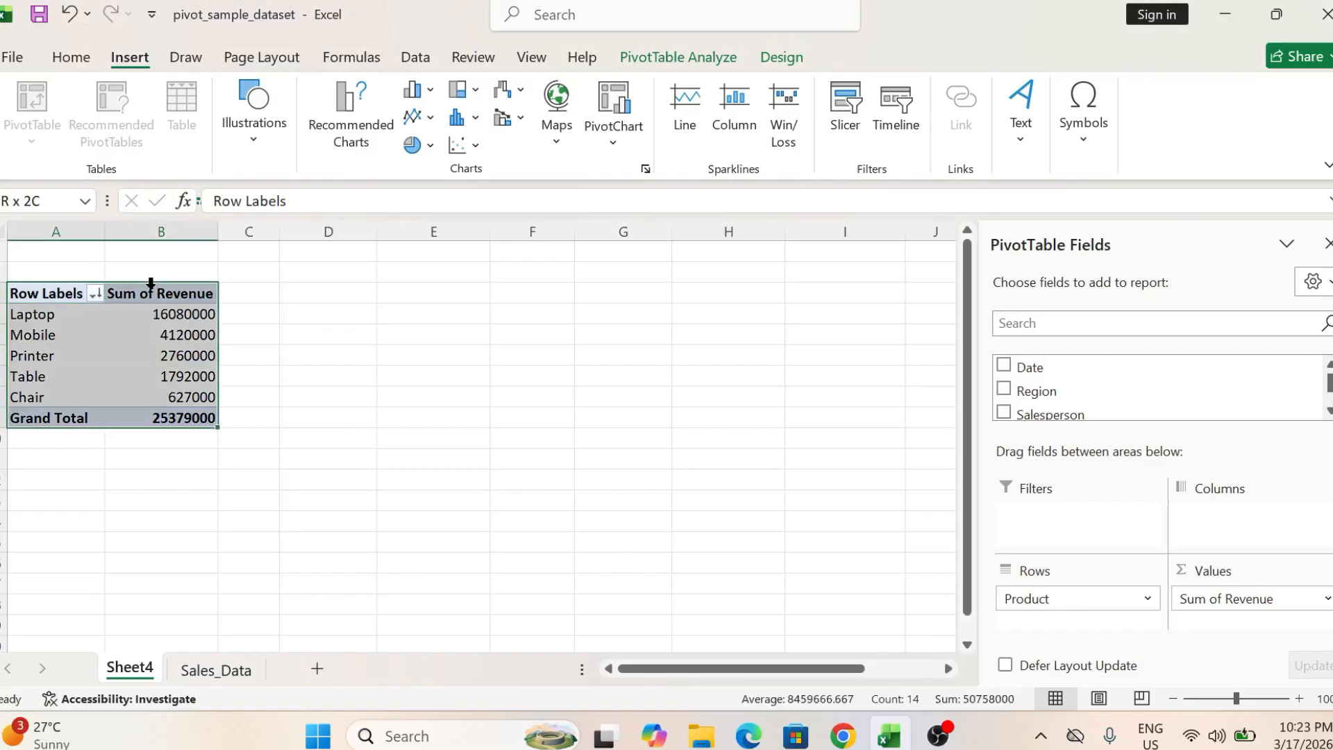
left_click(150, 283)
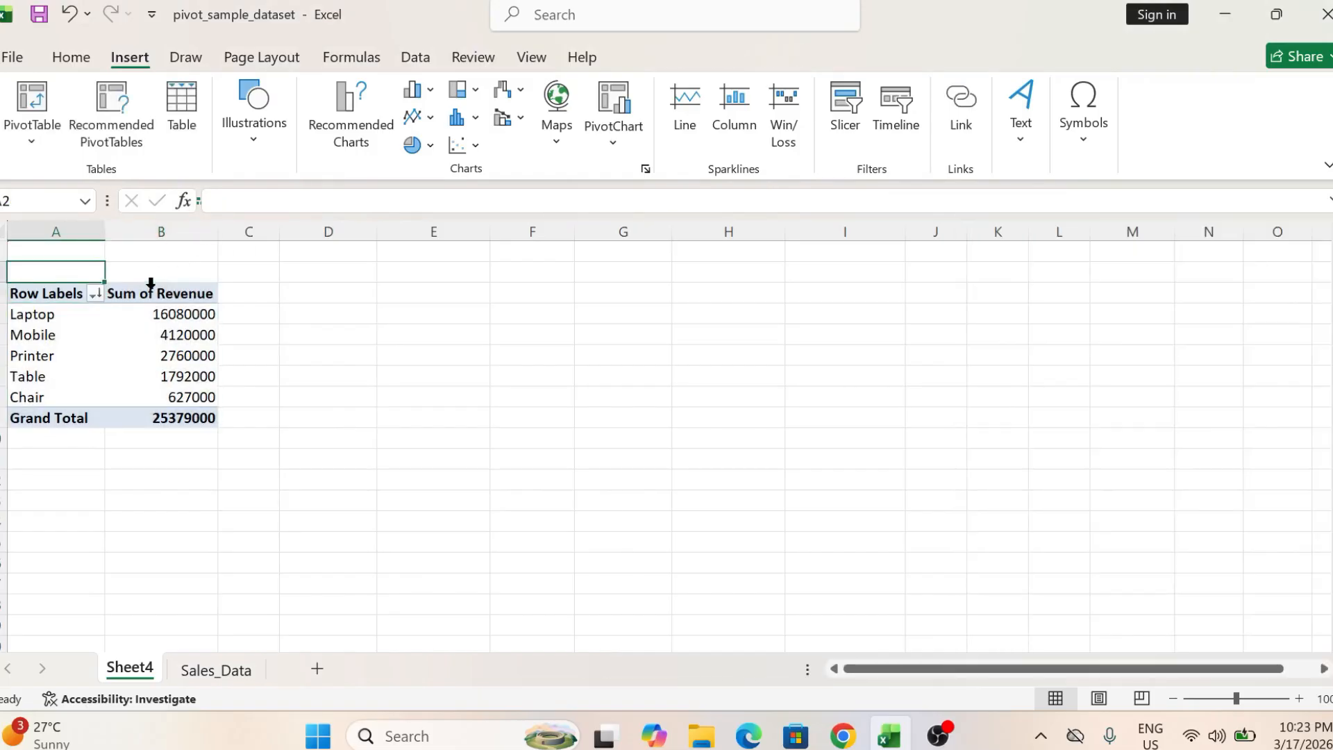
left_click(150, 283)
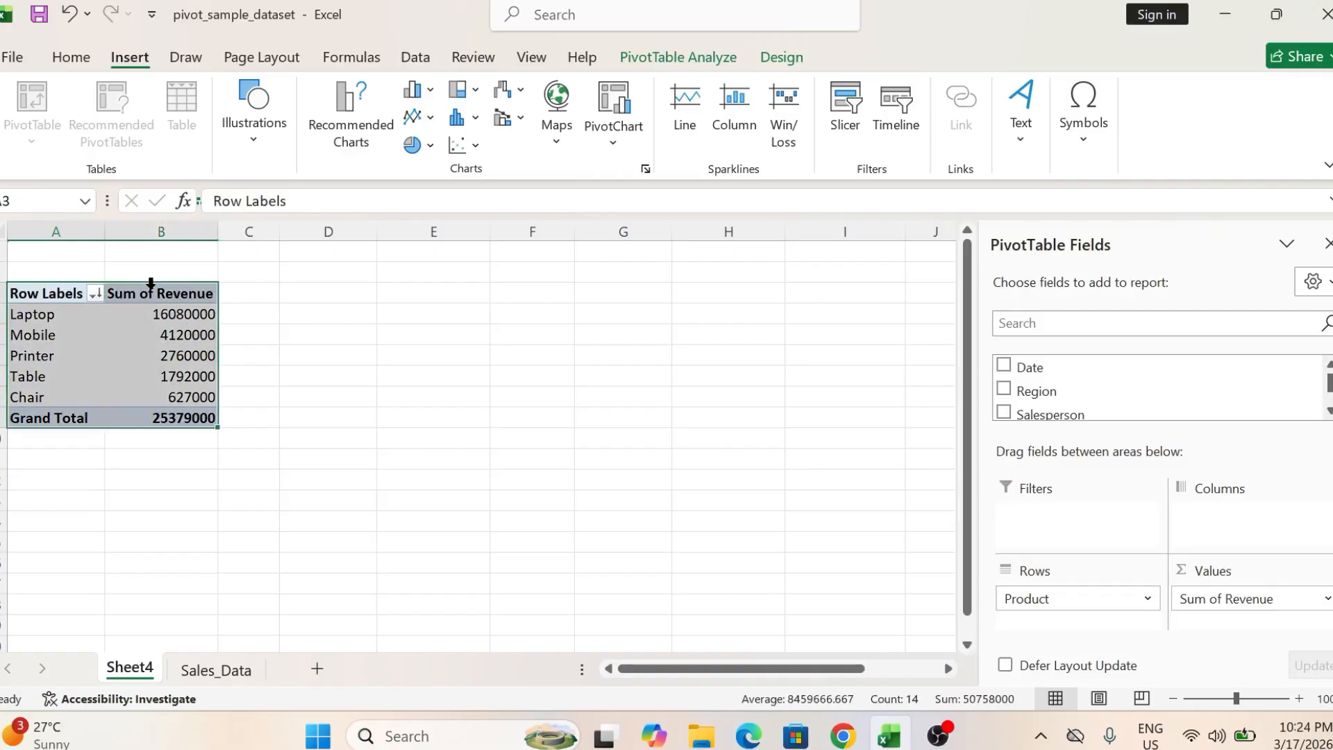
key("ctrl+c")
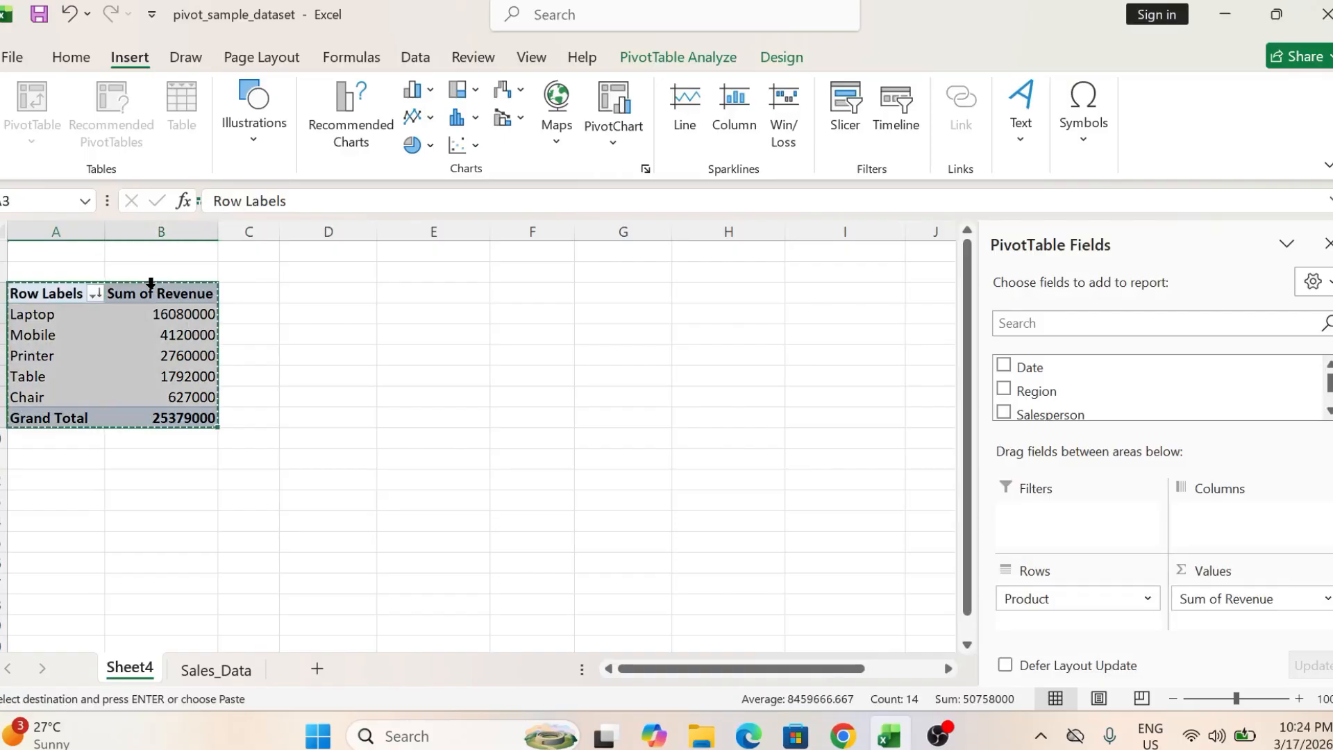
key("Right")
key("Right")
key("Right")
key("Right")
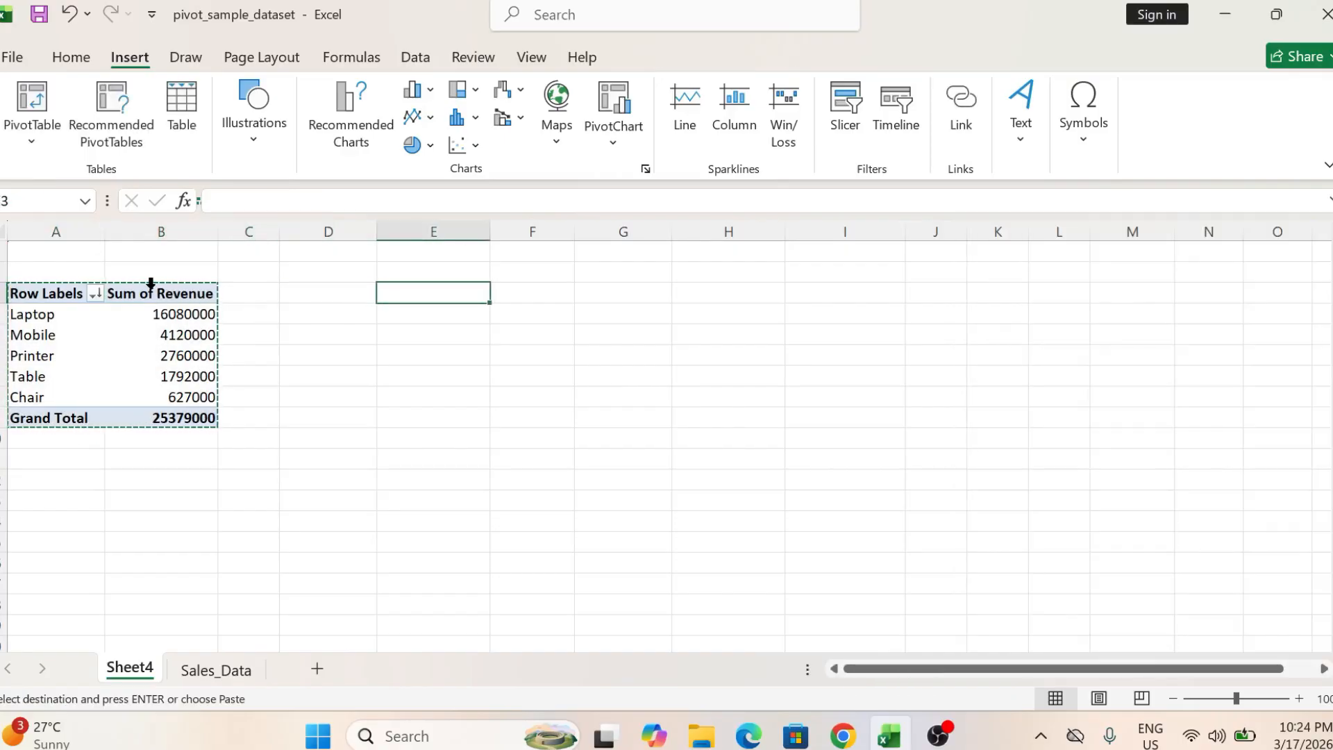
key("ctrl+v")
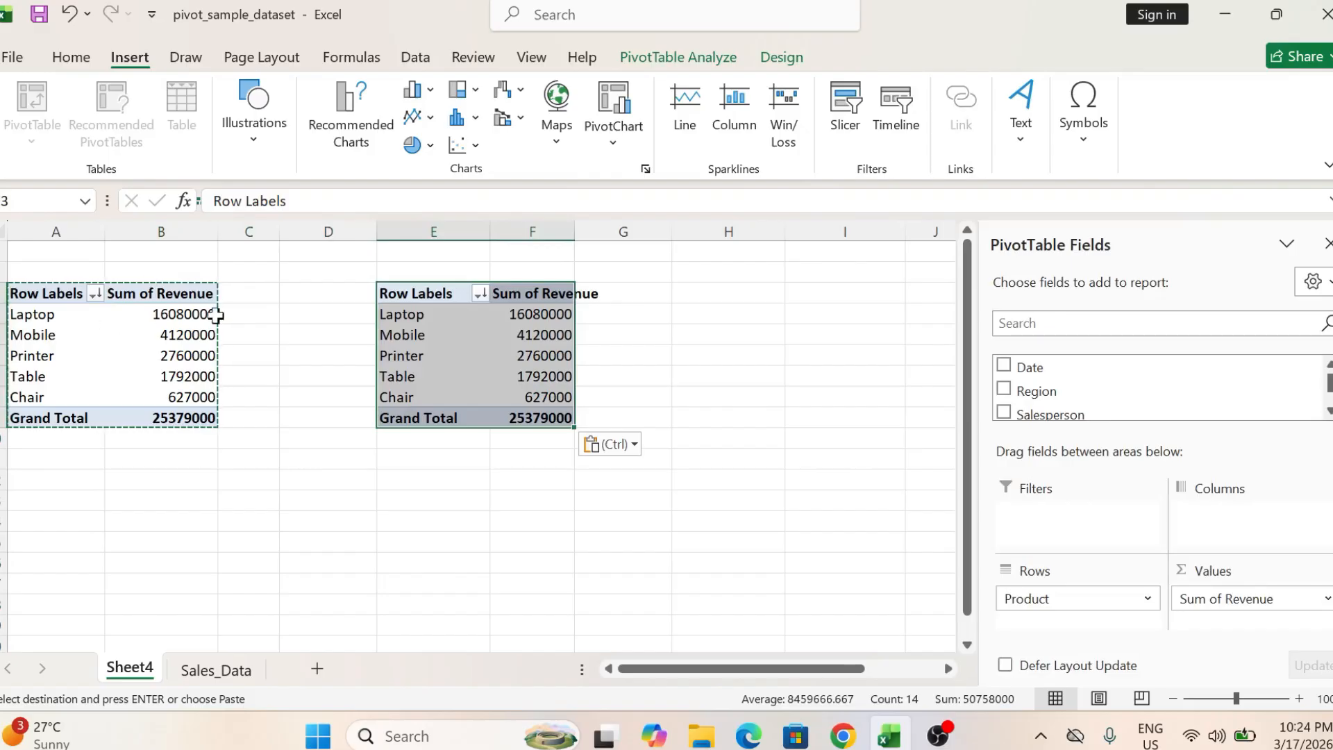
Delete the duplicate pivot table in columns E and F and select the Mobile revenue value in the original.
key("Delete")
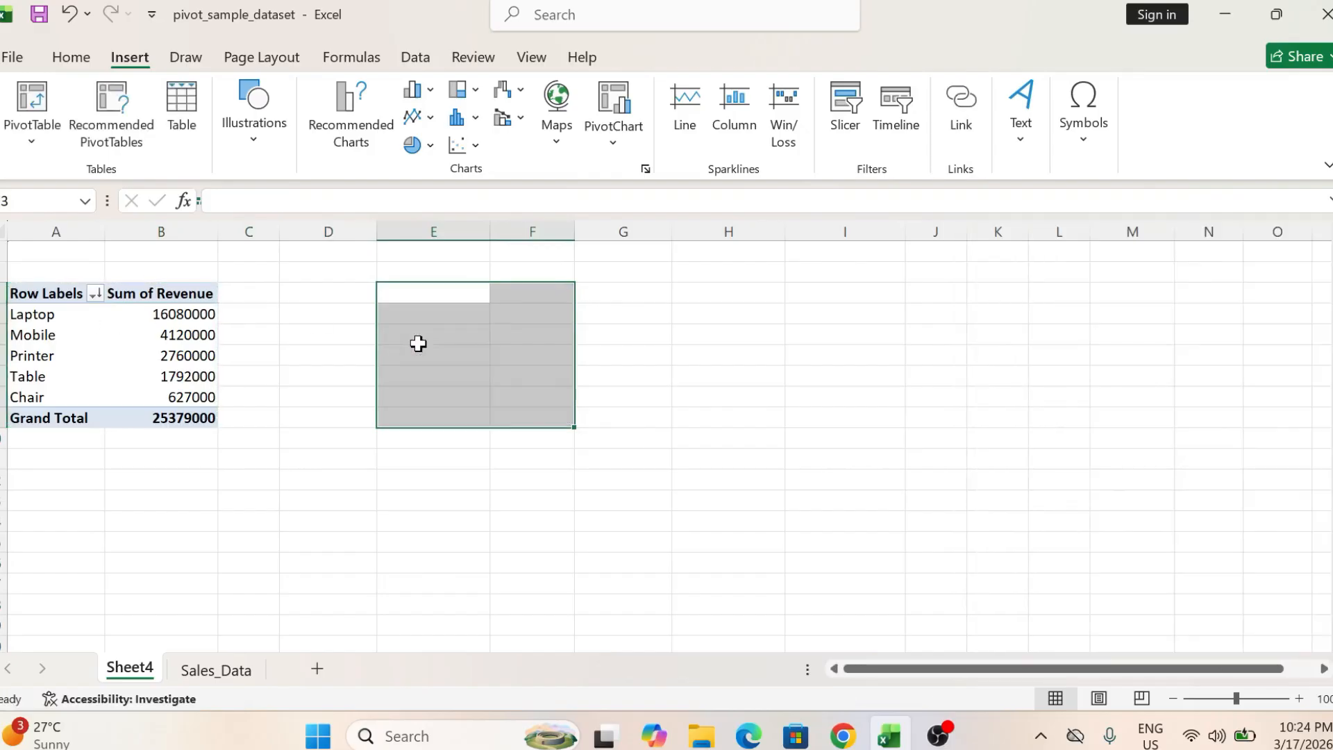
key("ctrl+z")
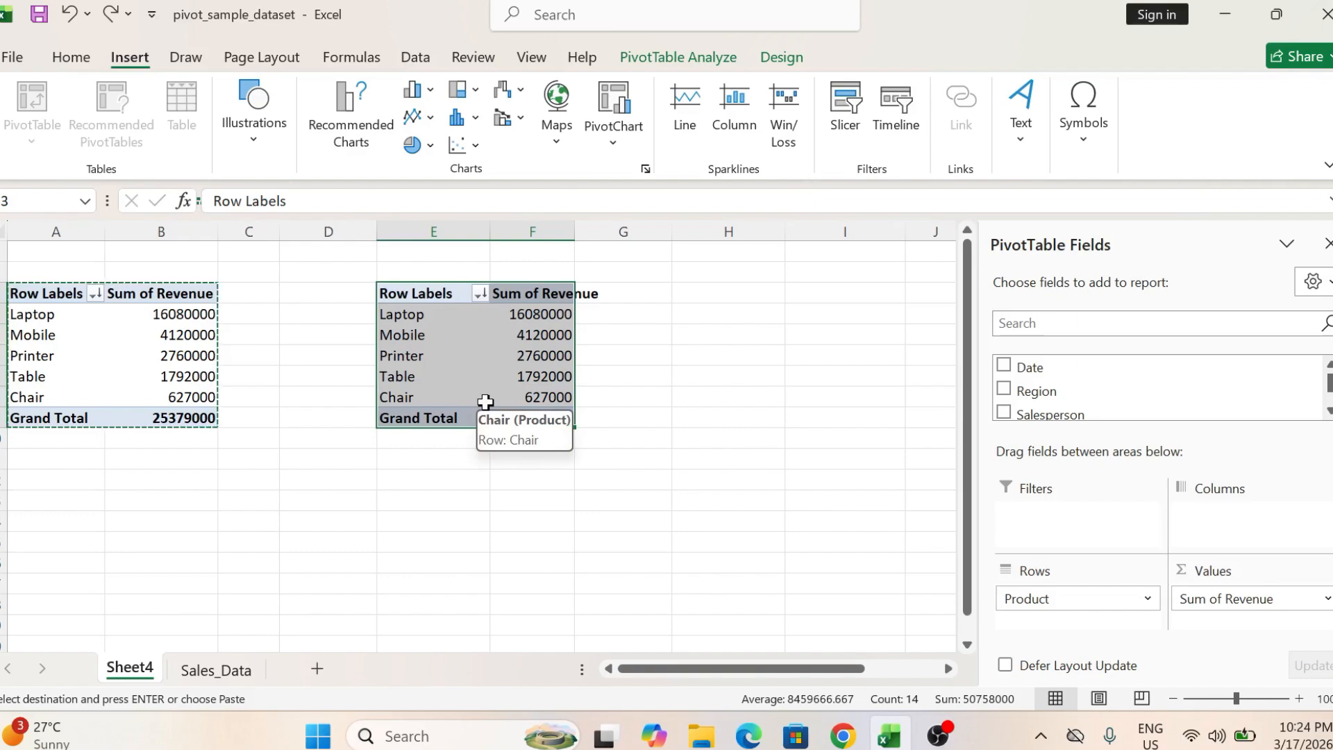
key("Delete")
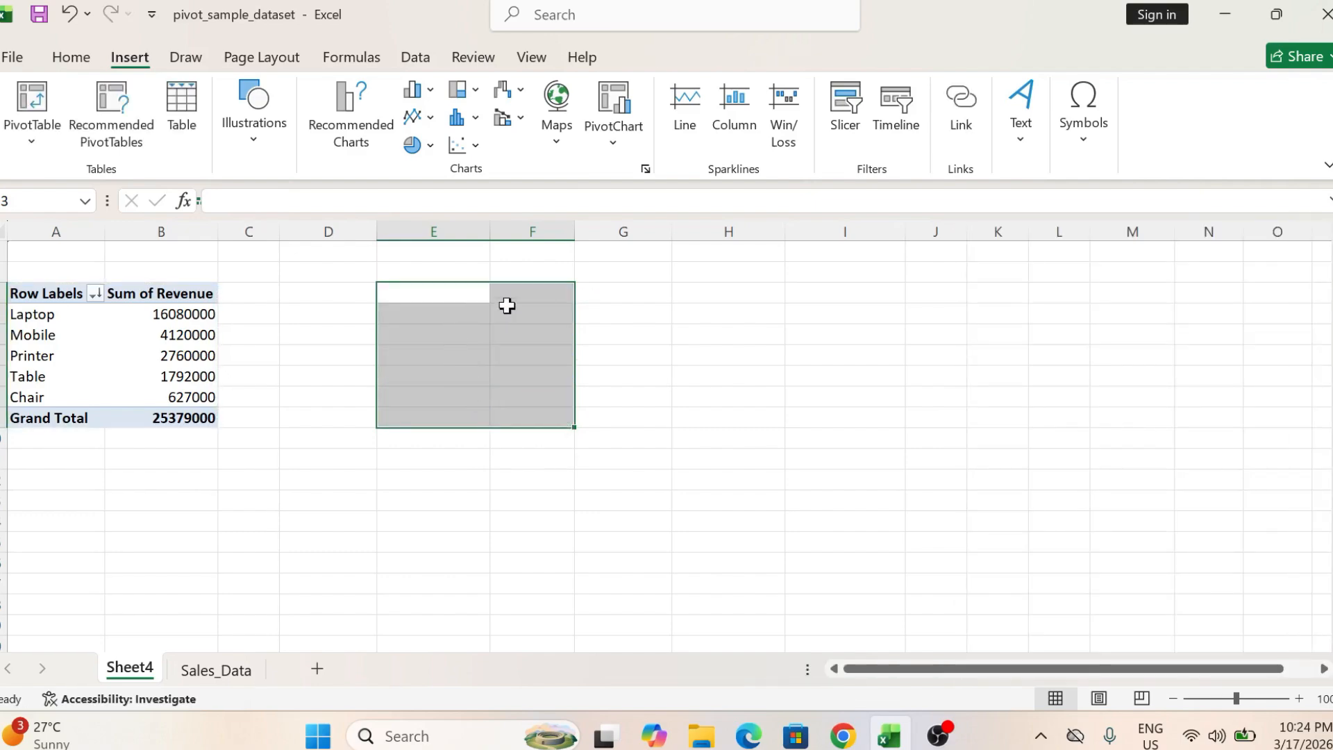
left_click(160, 334)
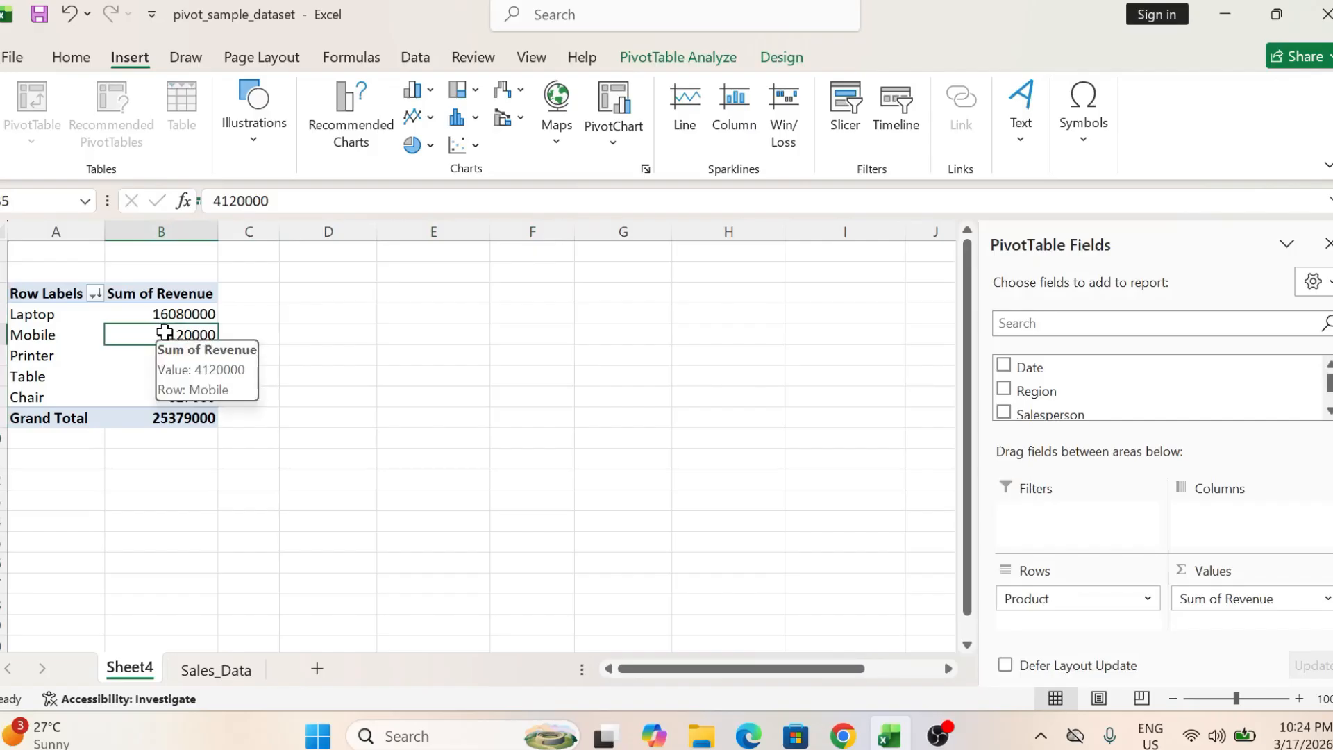
Copy the entire product revenue pivot table and place the duplicate starting at cell E3.
key("ctrl+a")
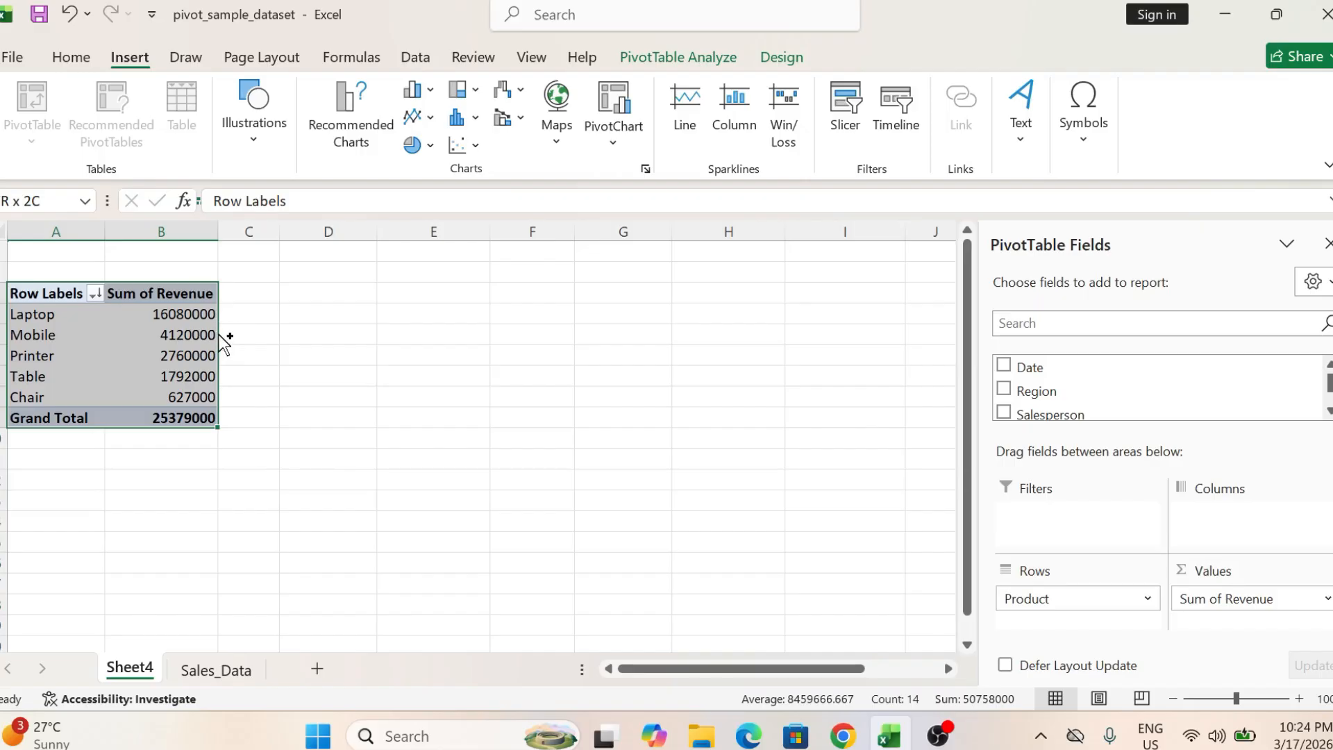
left_click_drag(220, 334, 540, 334)
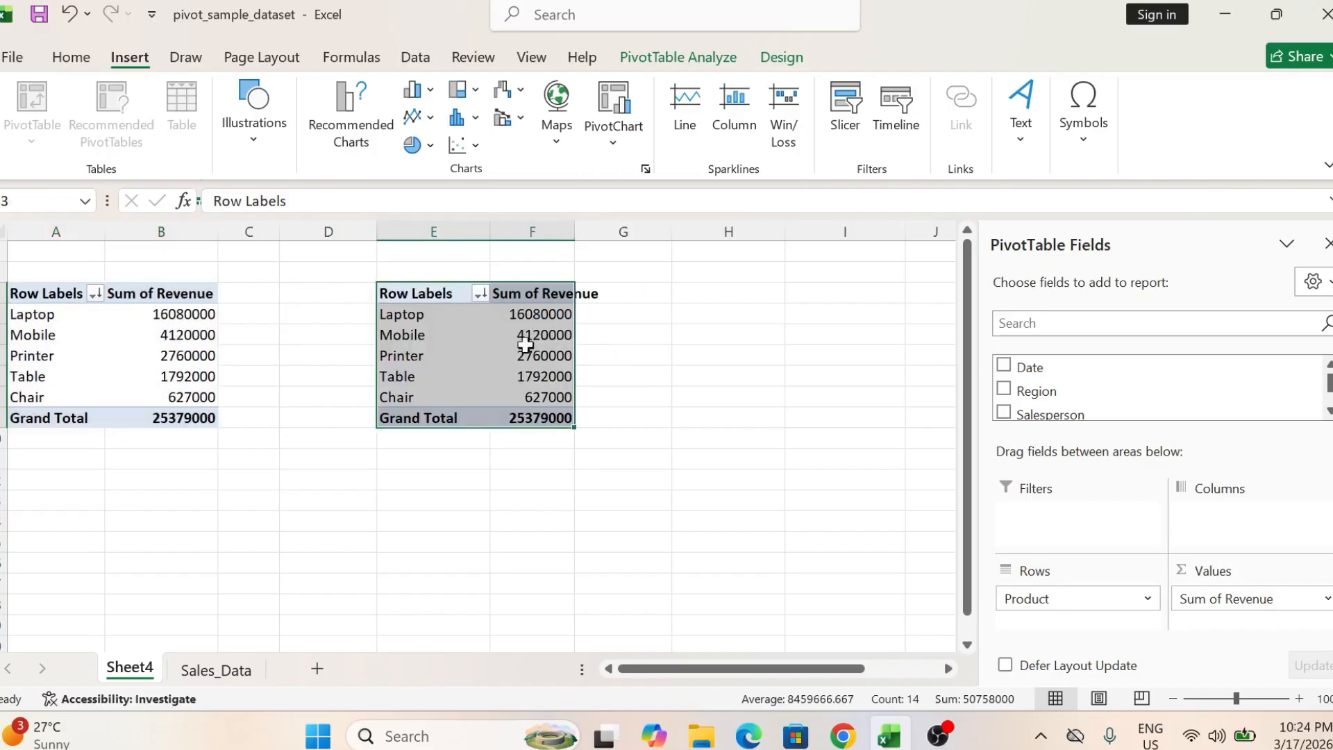
left_click(500, 351)
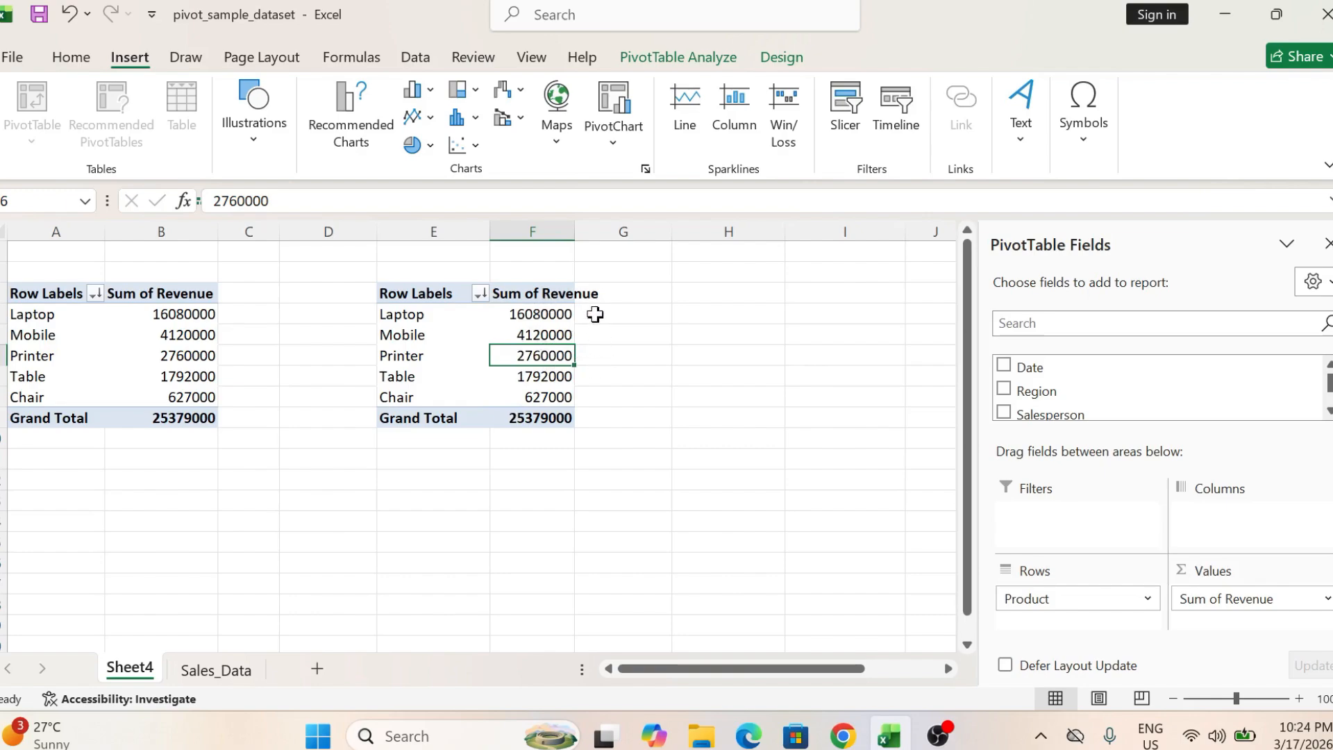
Add the Revenue field a second time to the Values area of the duplicate pivot table.
left_click(1053, 322)
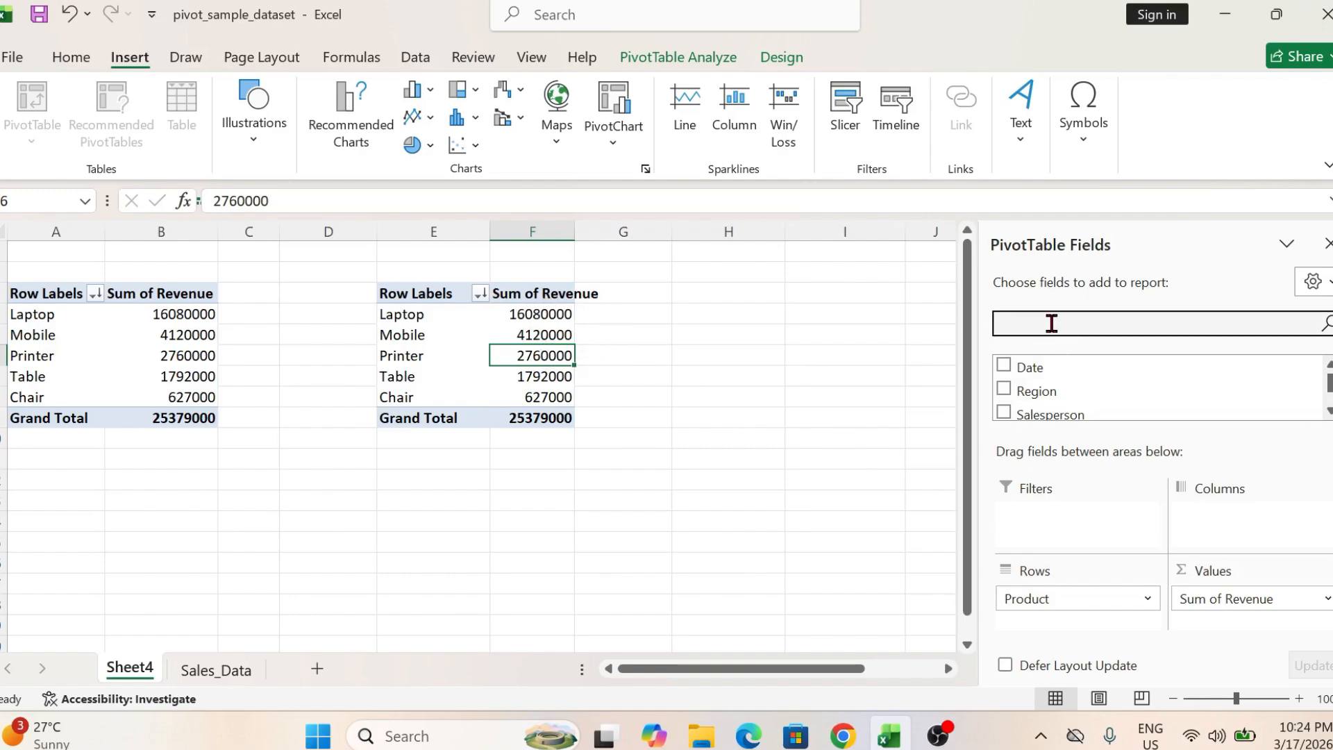
type("reven")
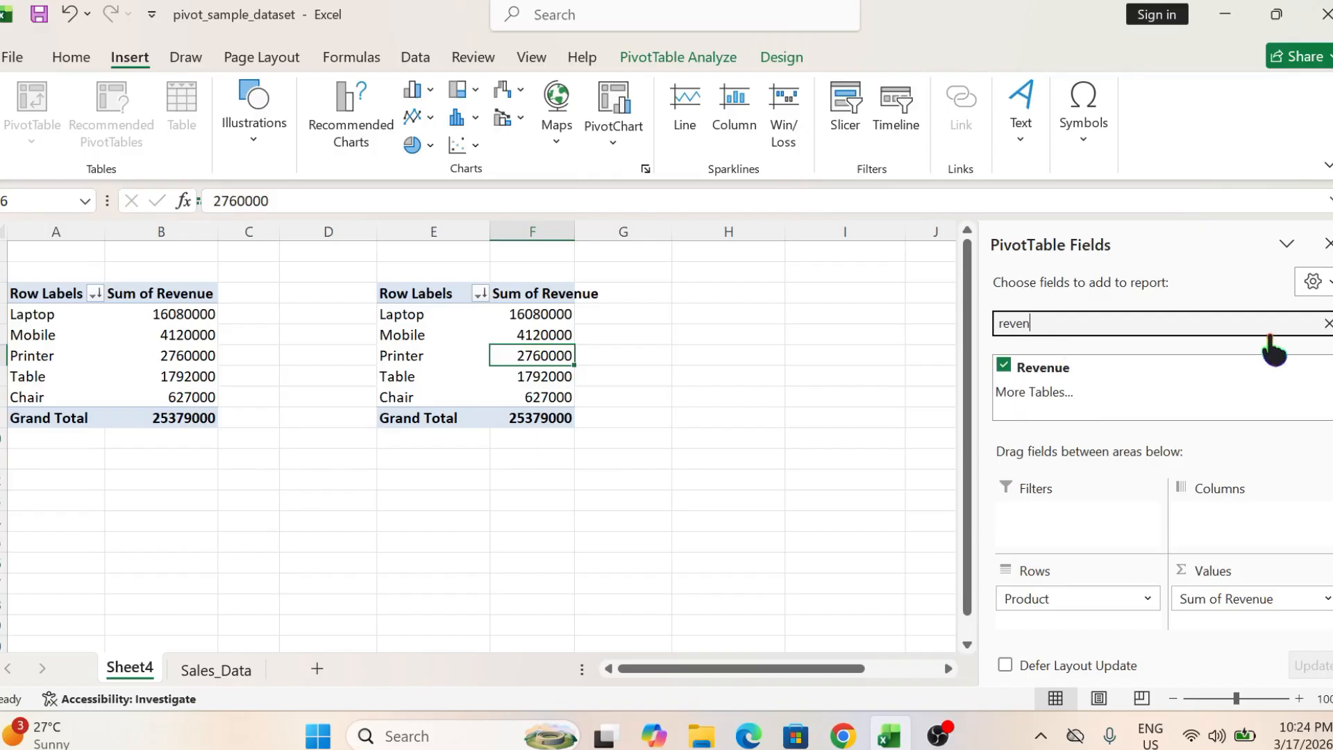
key("BackSpace")
key("BackSpace")
key("BackSpace")
key("BackSpace")
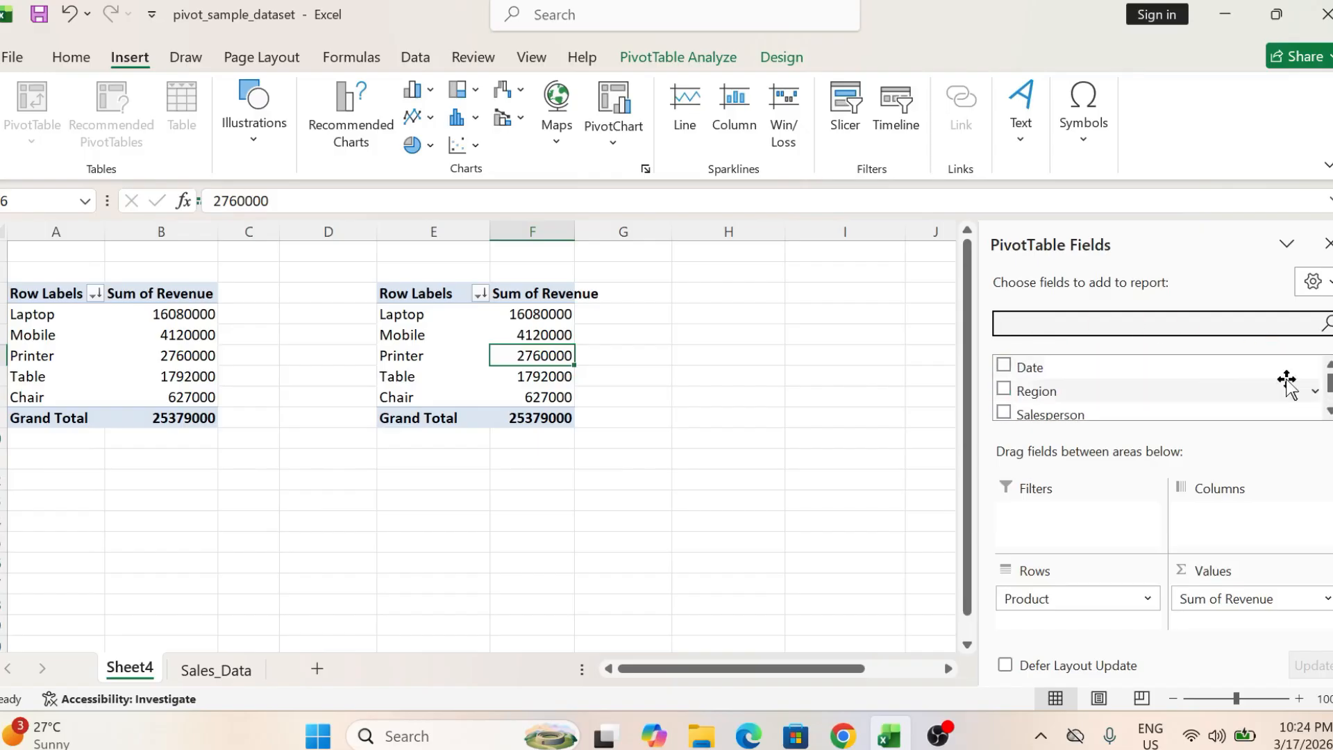
left_click(1328, 413)
scroll(1328, 416, "down", 5)
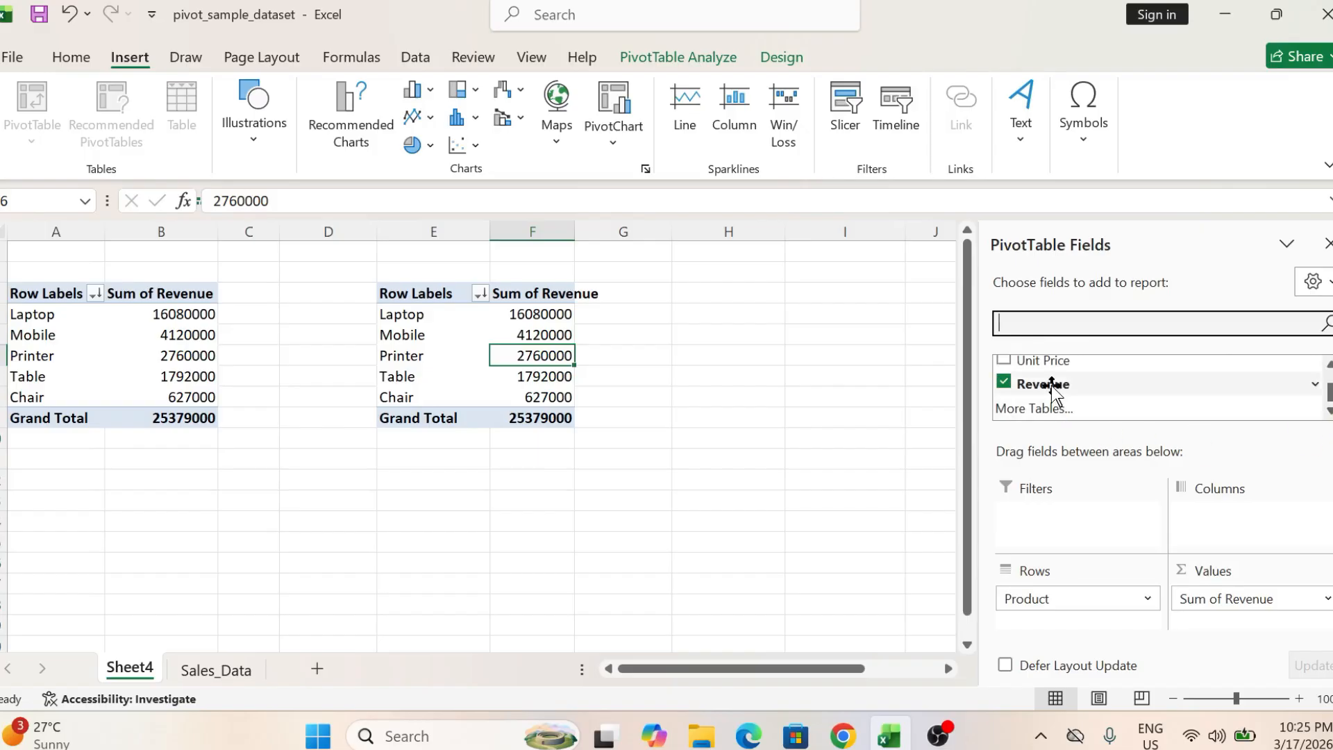
left_click(1051, 386)
left_click_drag(1051, 386, 1233, 617)
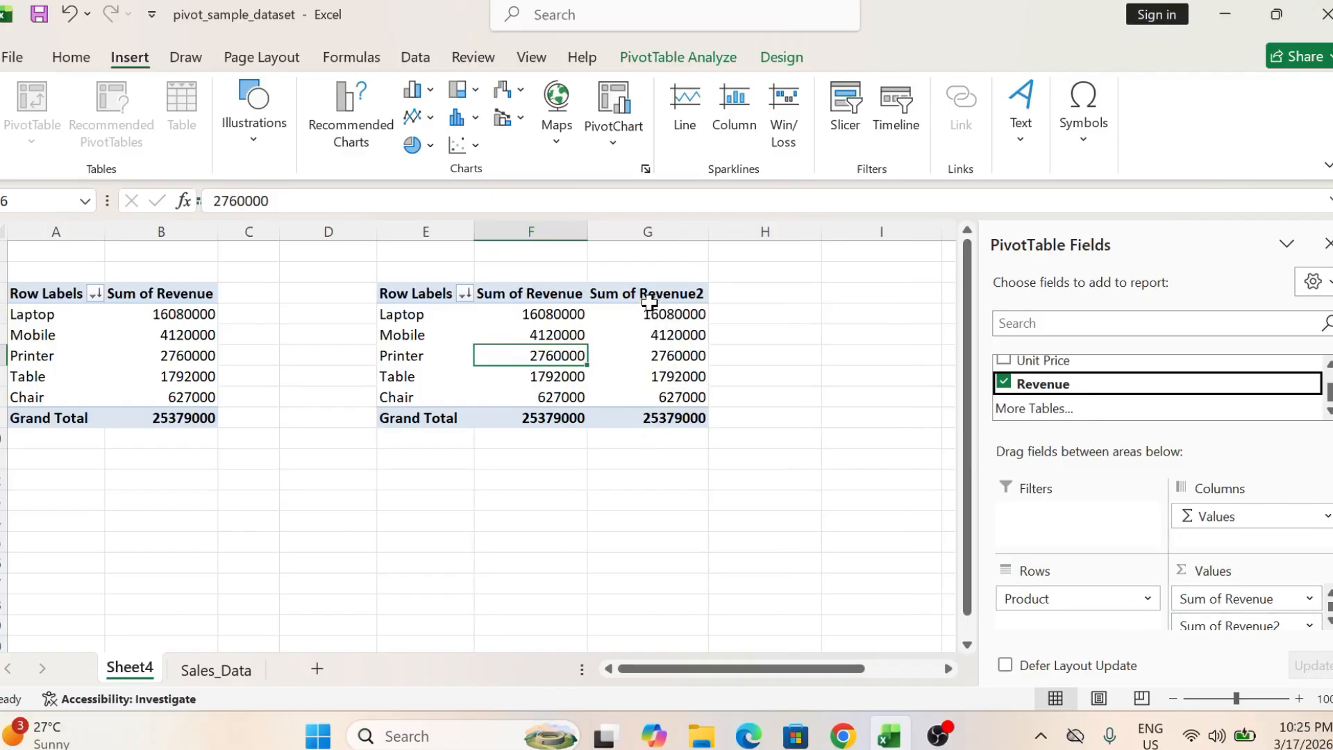
Show the duplicate pivot table's second revenue column as % of Grand Total.
left_click(656, 330)
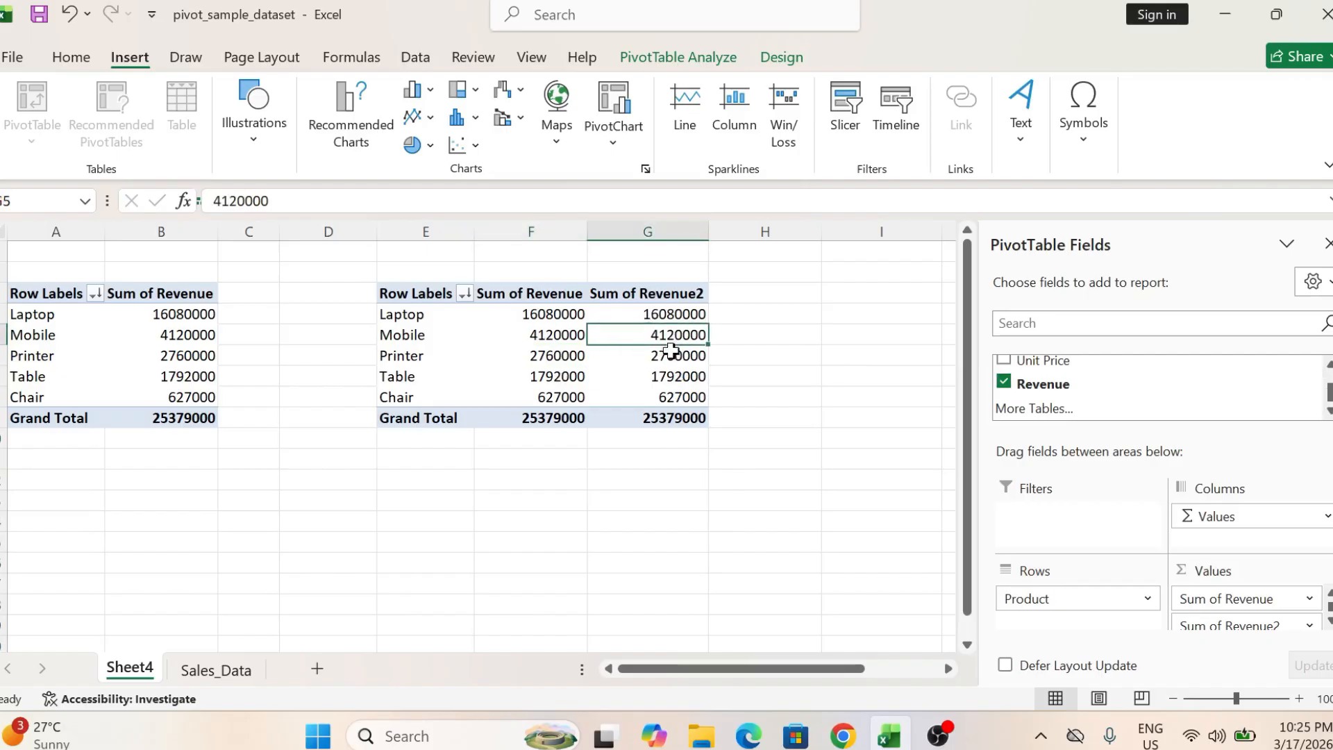
left_click(797, 334)
left_click(660, 353)
right_click(662, 362)
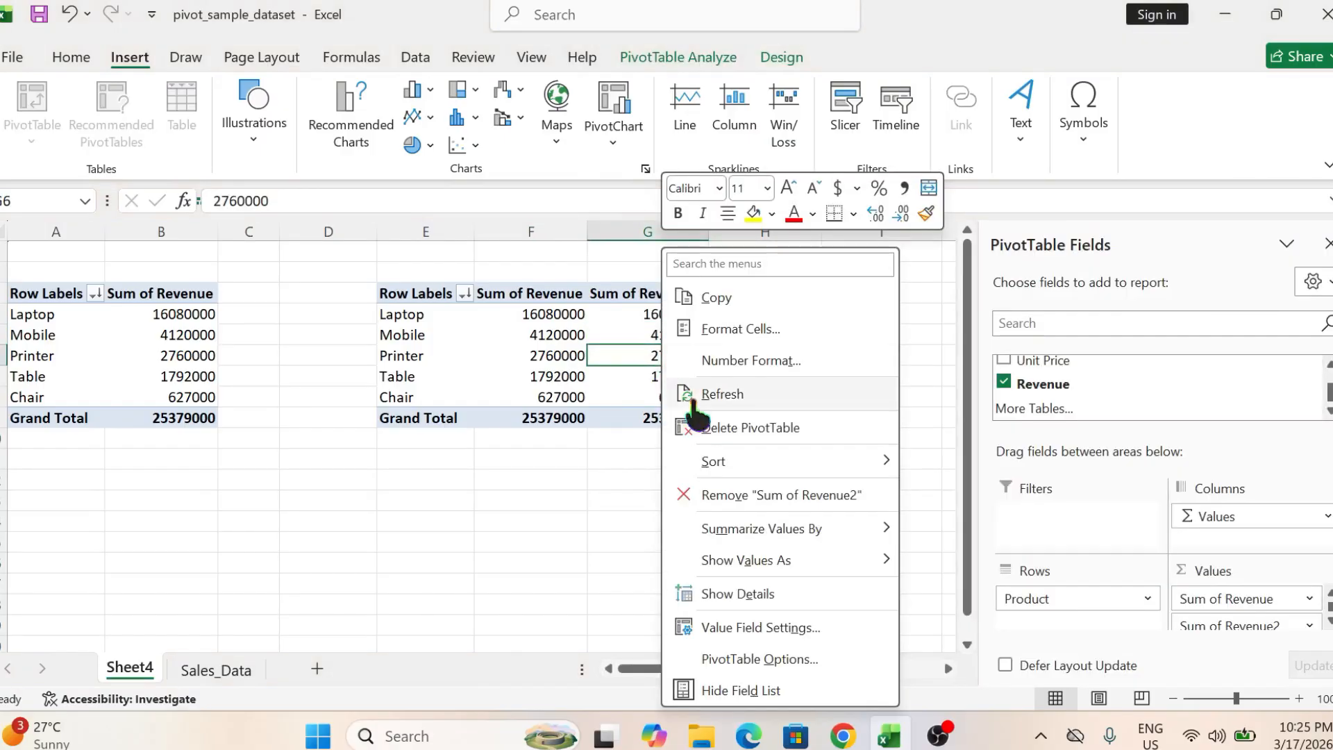
mouse_move(738, 560)
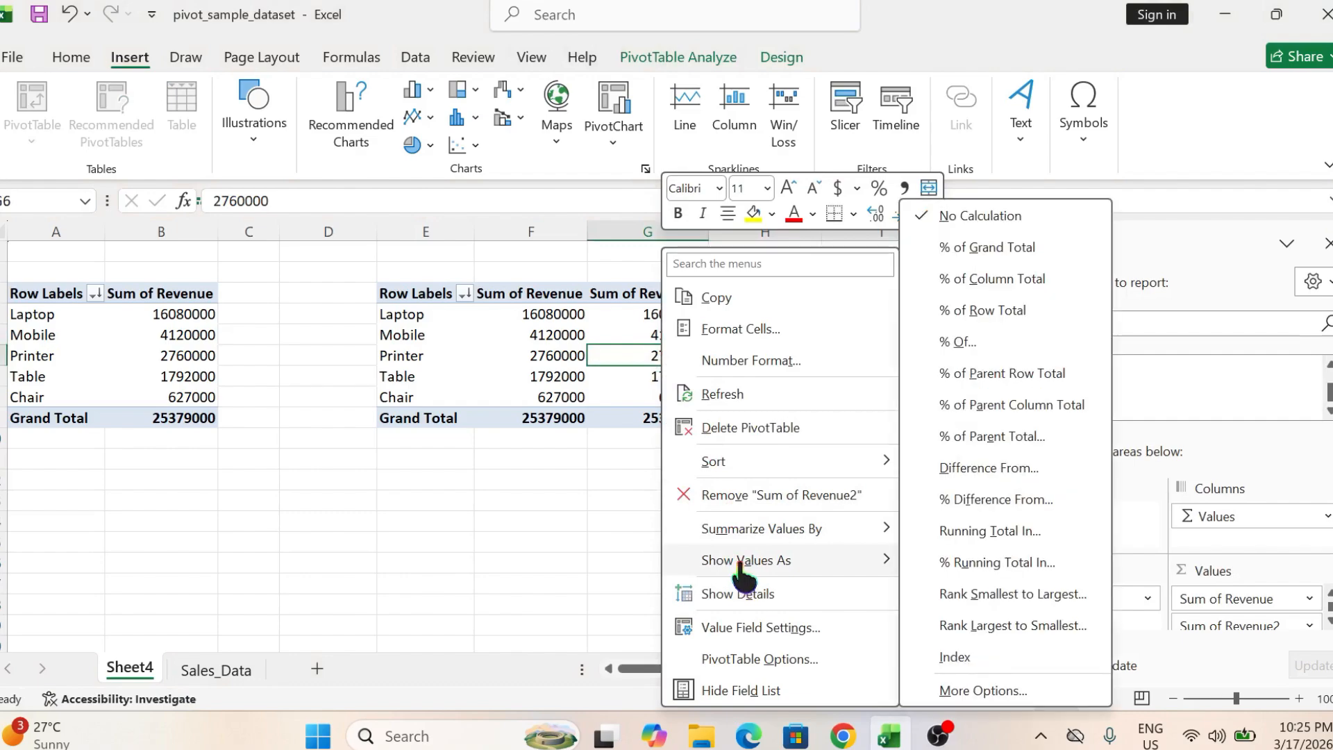
left_click(963, 256)
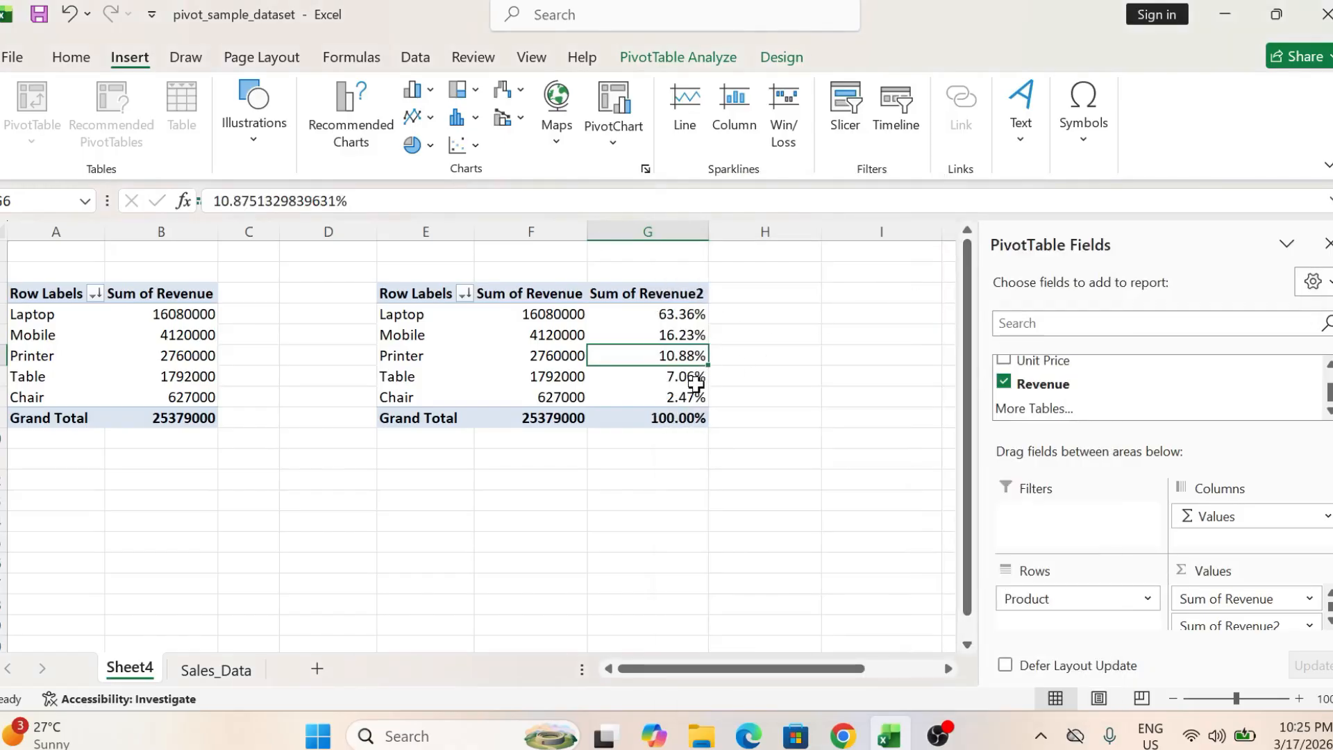
left_click(684, 316)
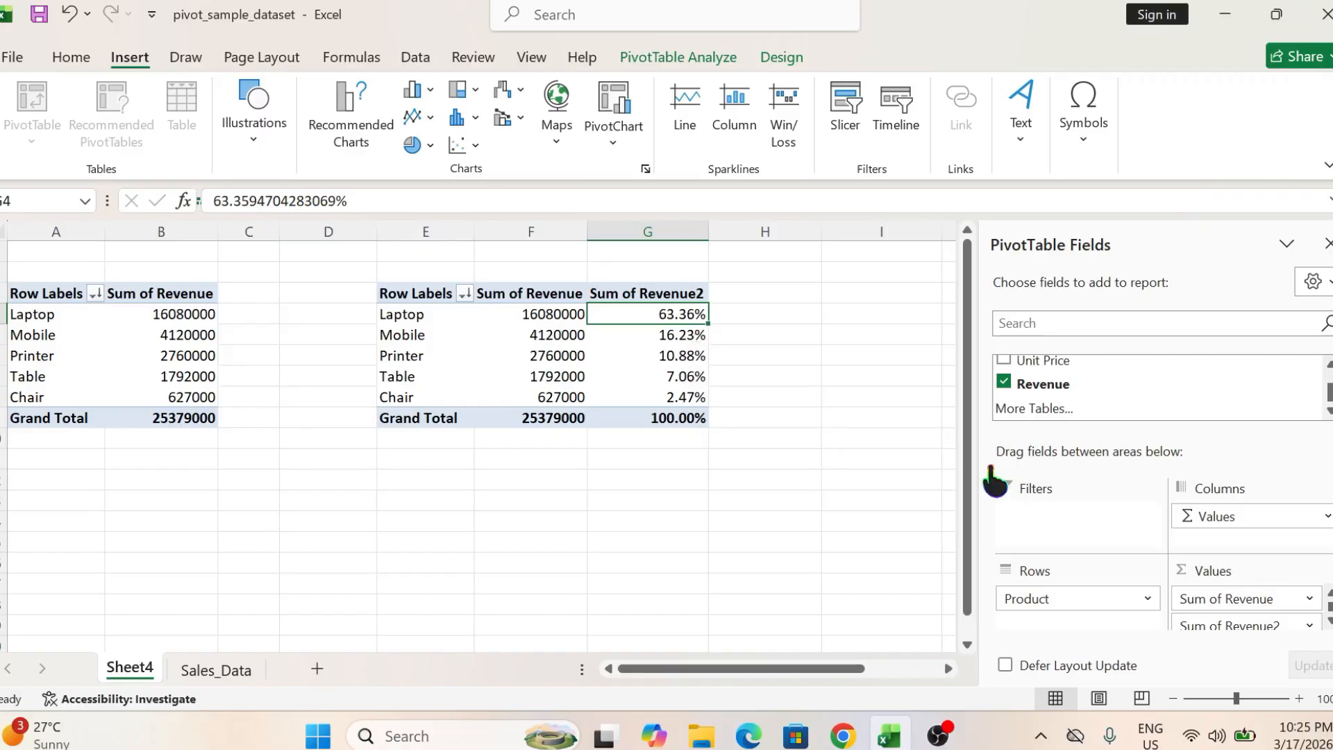
Remove the second revenue column from the duplicate pivot table and add the Region field to its Columns area.
left_click_drag(1179, 625, 1097, 380)
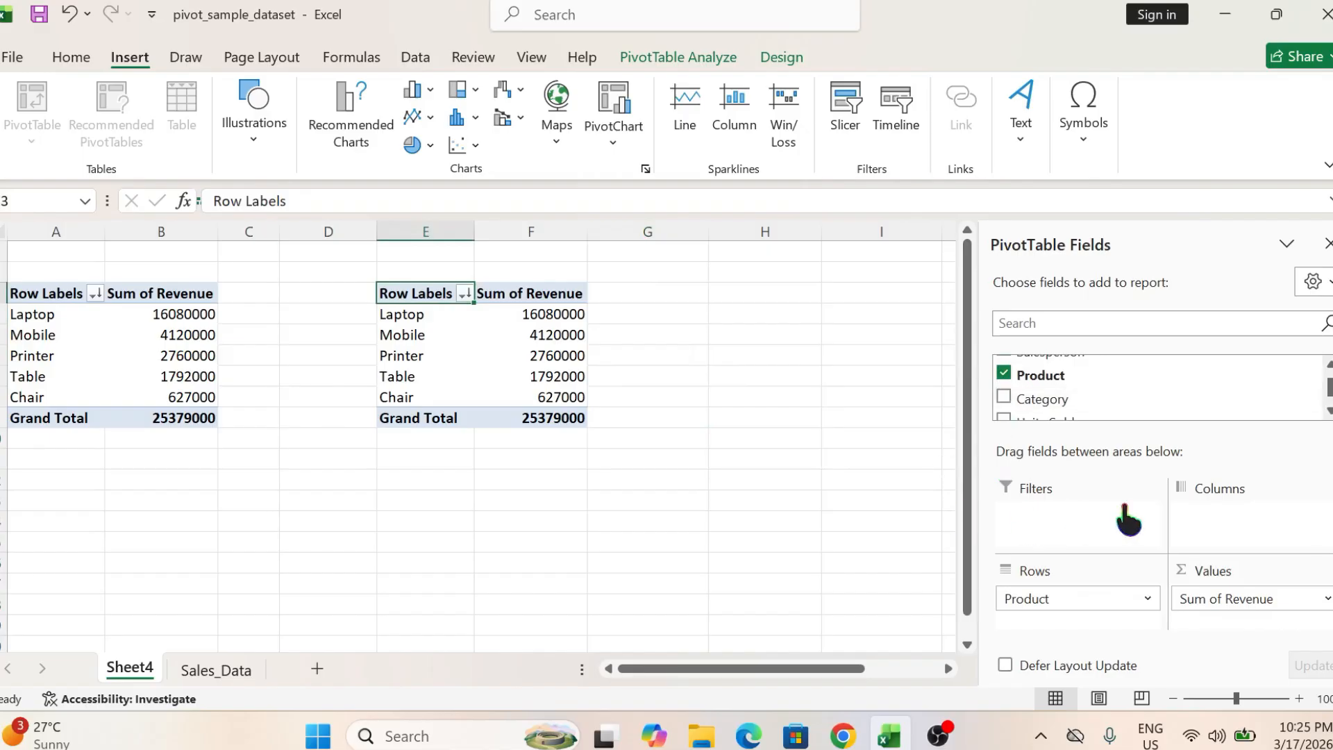
left_click(1047, 320)
type("regio")
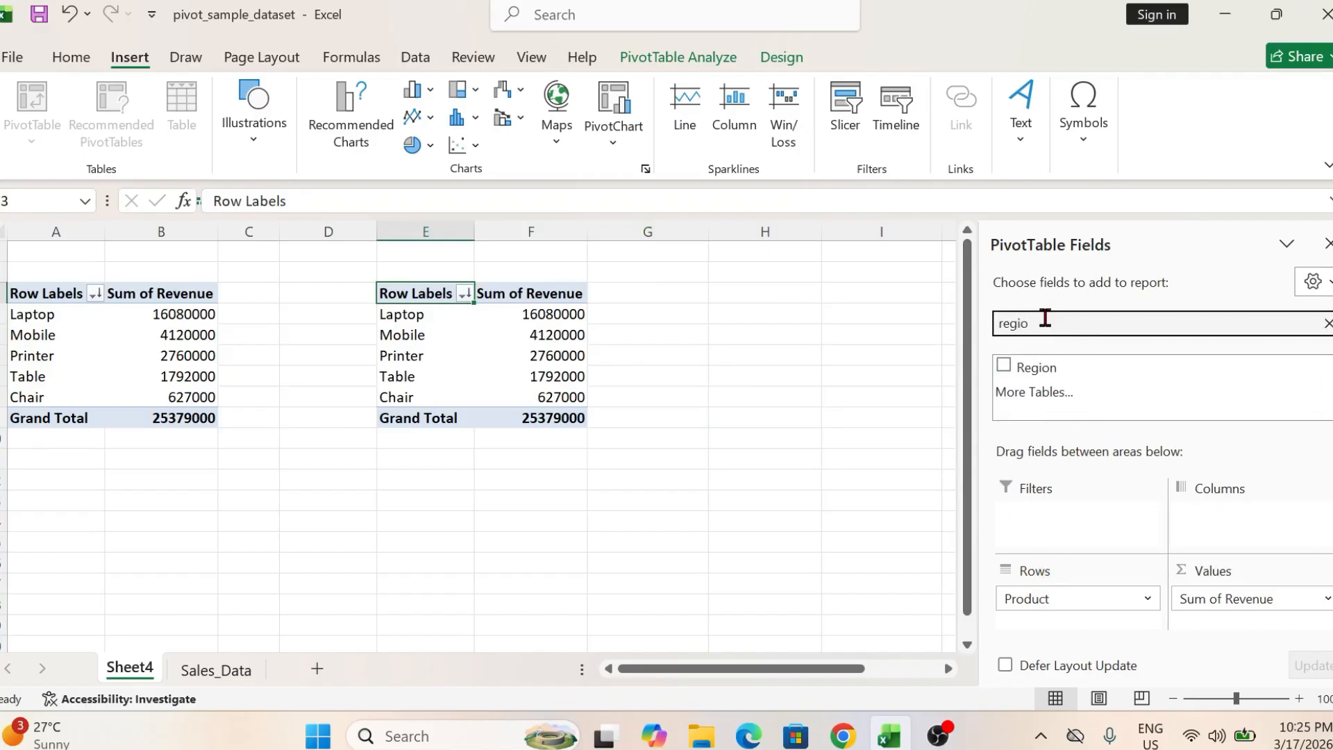
left_click_drag(1018, 366, 1255, 539)
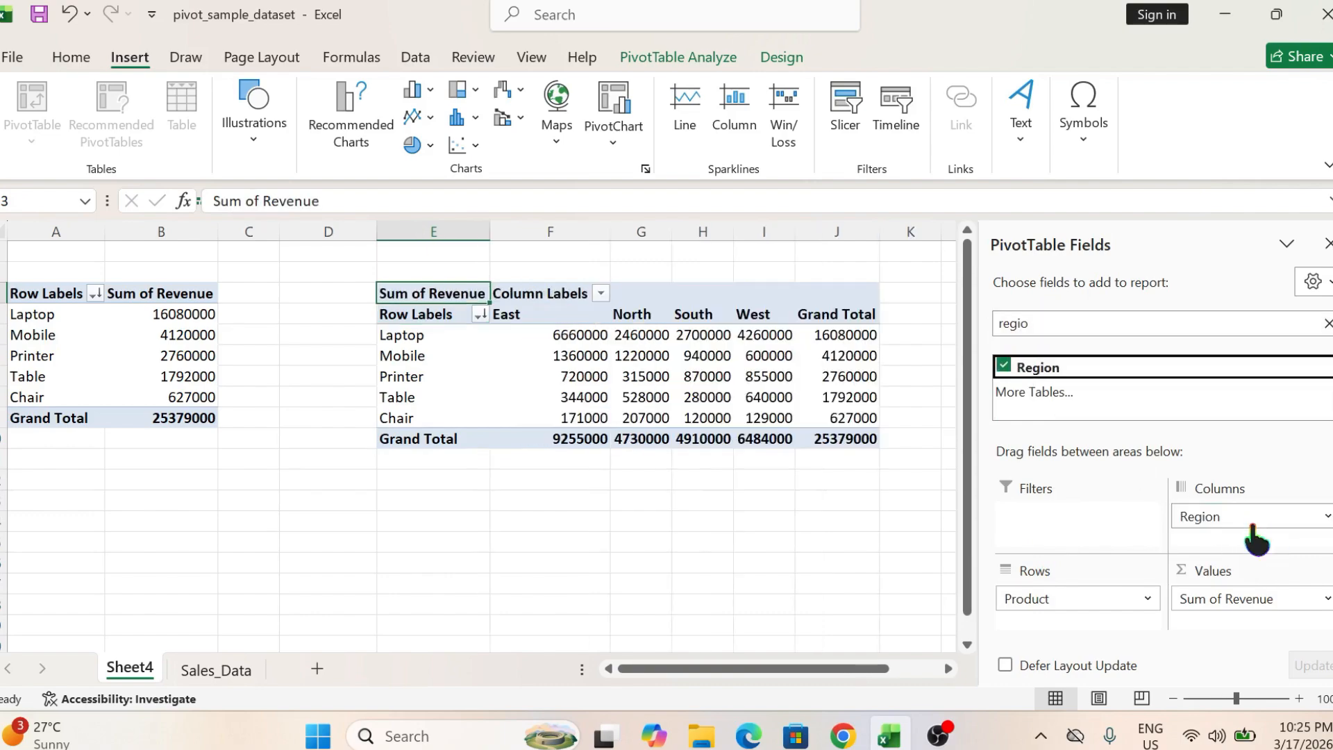
Show the revenue values of the region pivot table as % of Column Total.
left_click(822, 356)
right_click(810, 340)
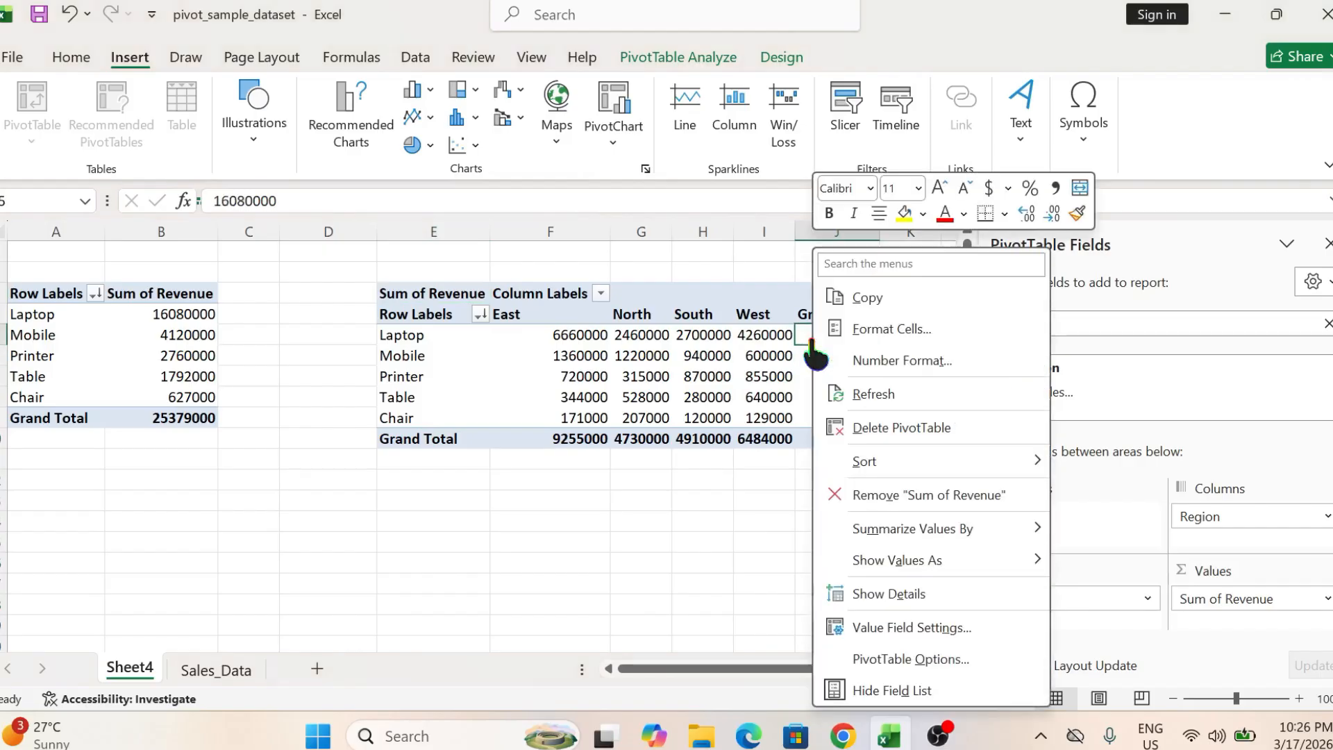
mouse_move(893, 561)
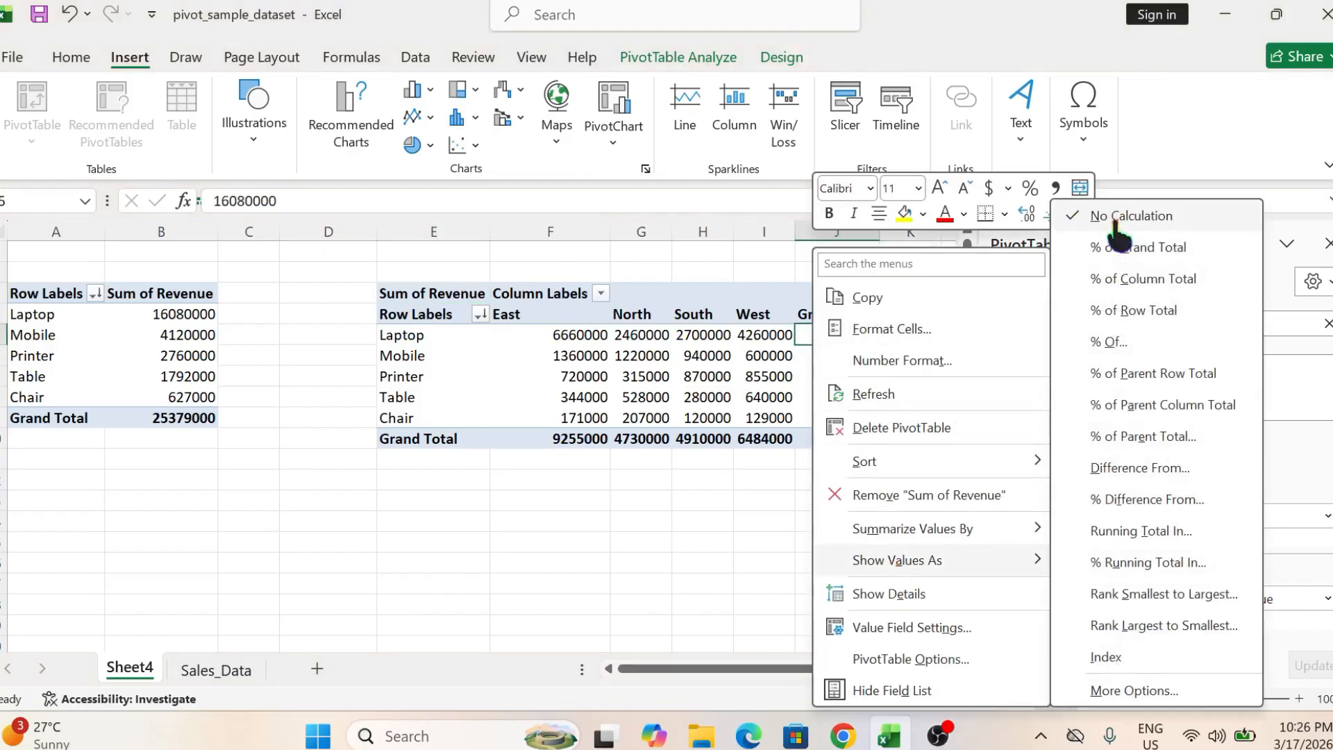
left_click(1157, 280)
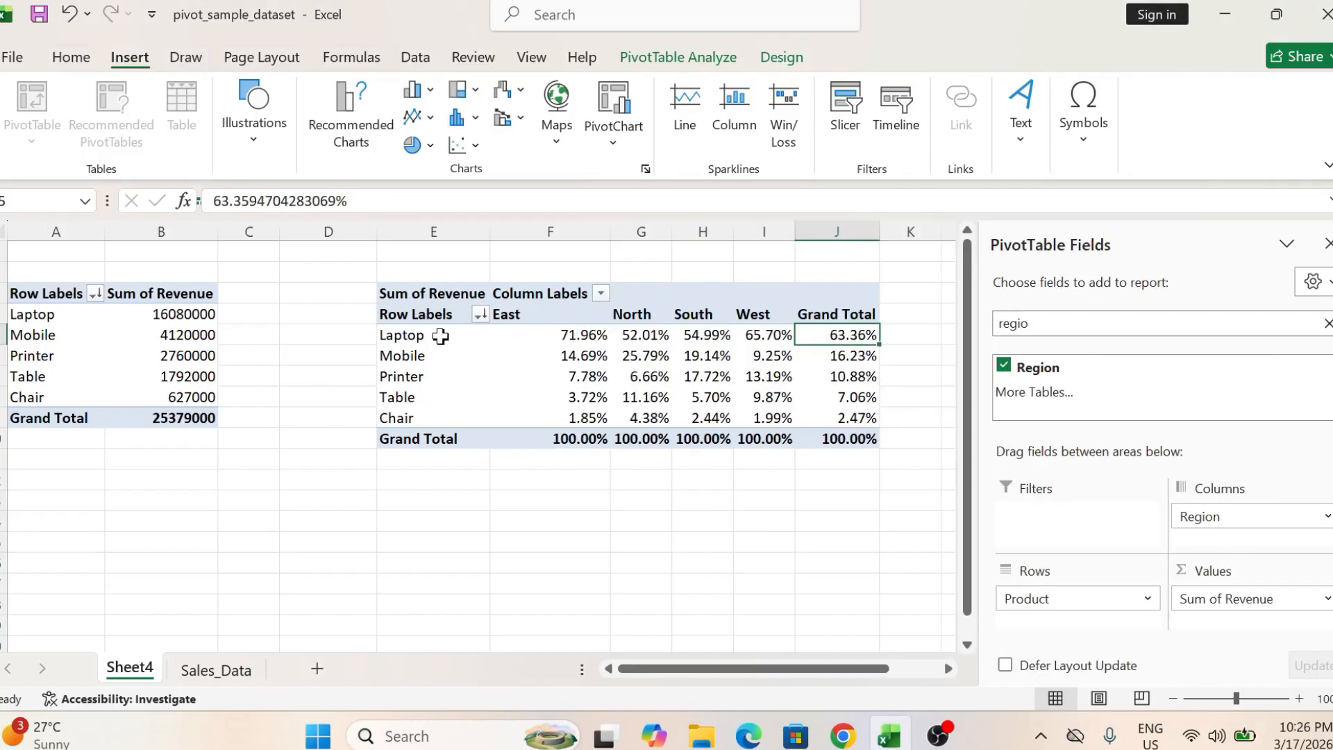
left_click(559, 339)
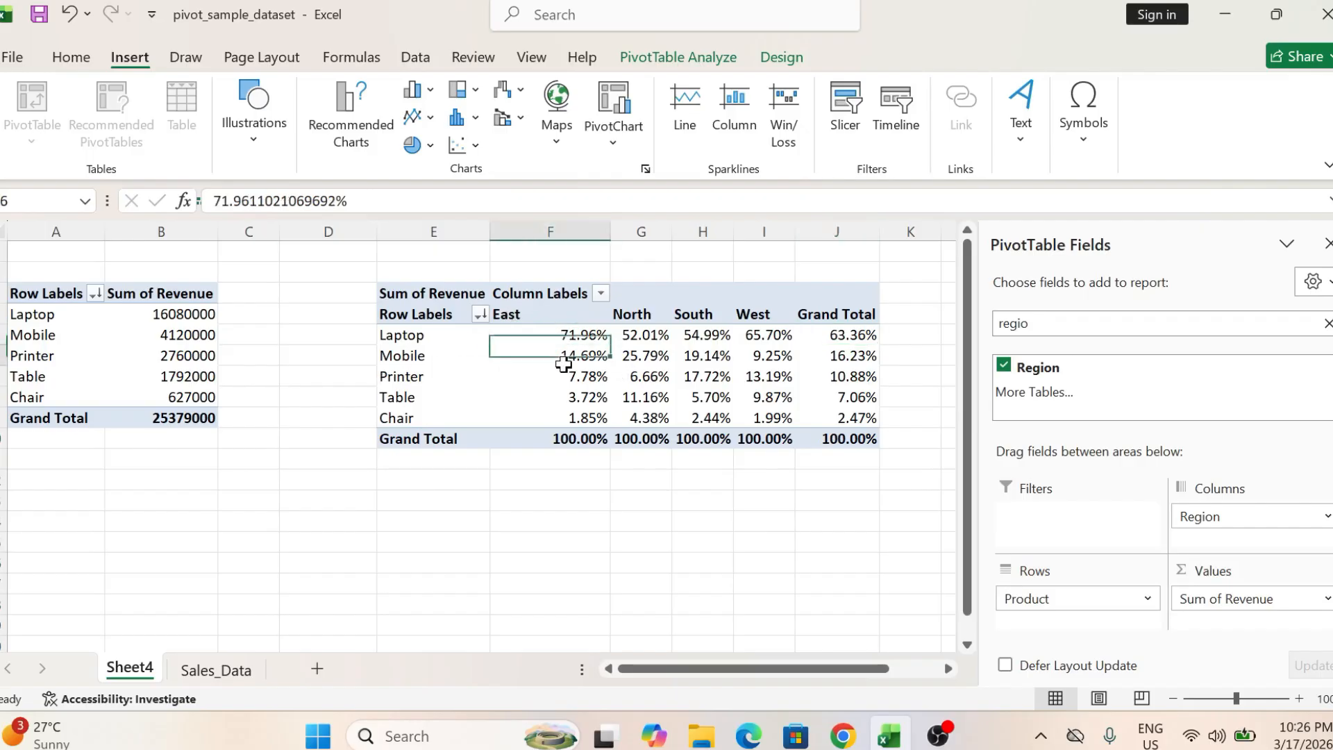
left_click(565, 357)
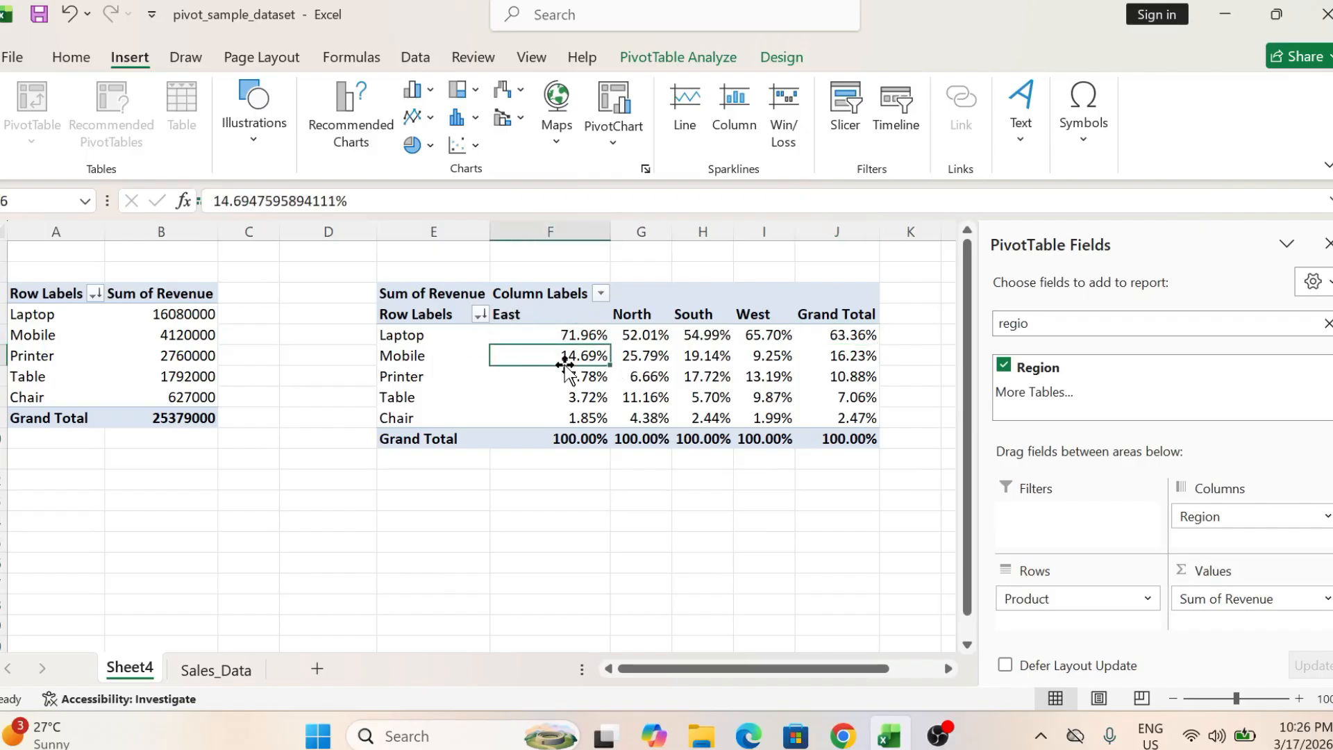
Copy the entire region pivot table and place the duplicate below the original product table, starting at cell A14.
left_click(431, 292)
key("ctrl+shift+Down")
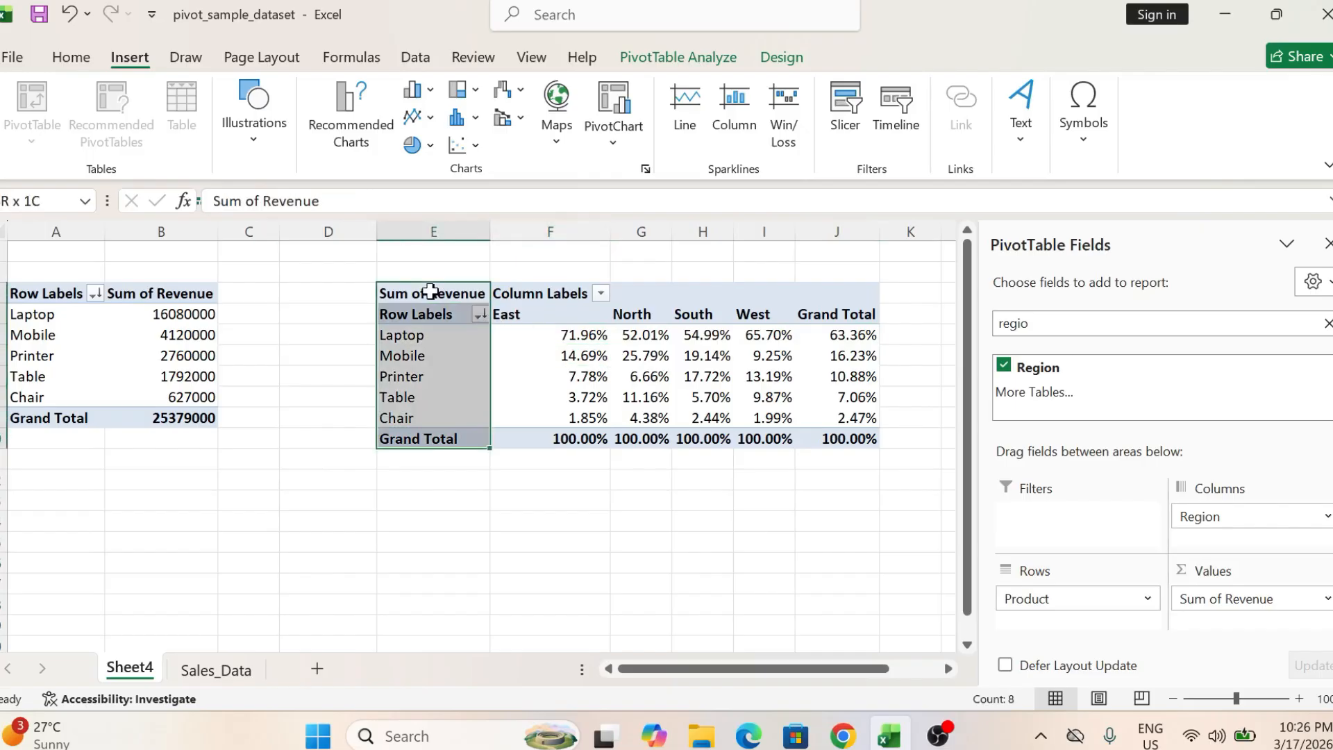
key("ctrl+shift+Right")
key("ctrl+shift+Right")
key("ctrl+shift+Left")
key("shift+Right")
key("shift+Right")
key("shift+Right")
key("shift+Right")
key("shift+Right")
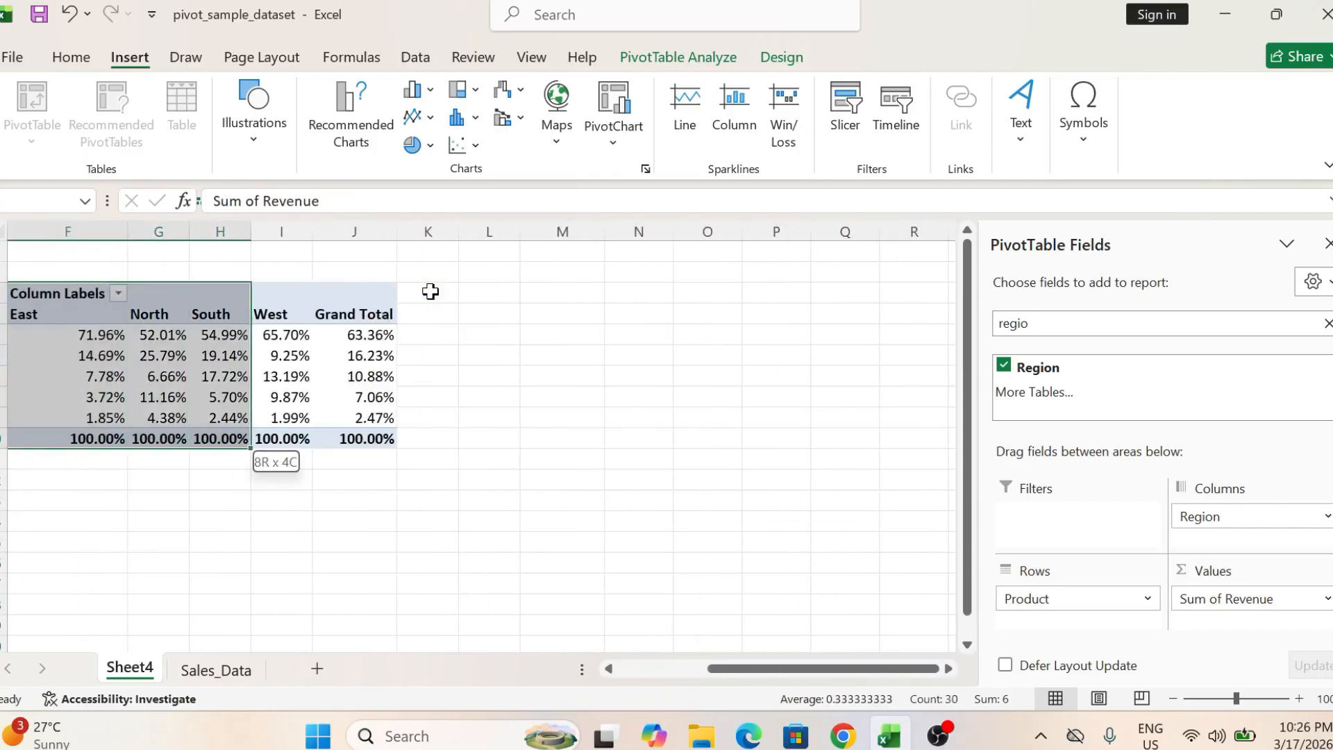
key("shift+Left")
scroll(336, 560, "left", 5)
scroll(336, 561, "down", 2)
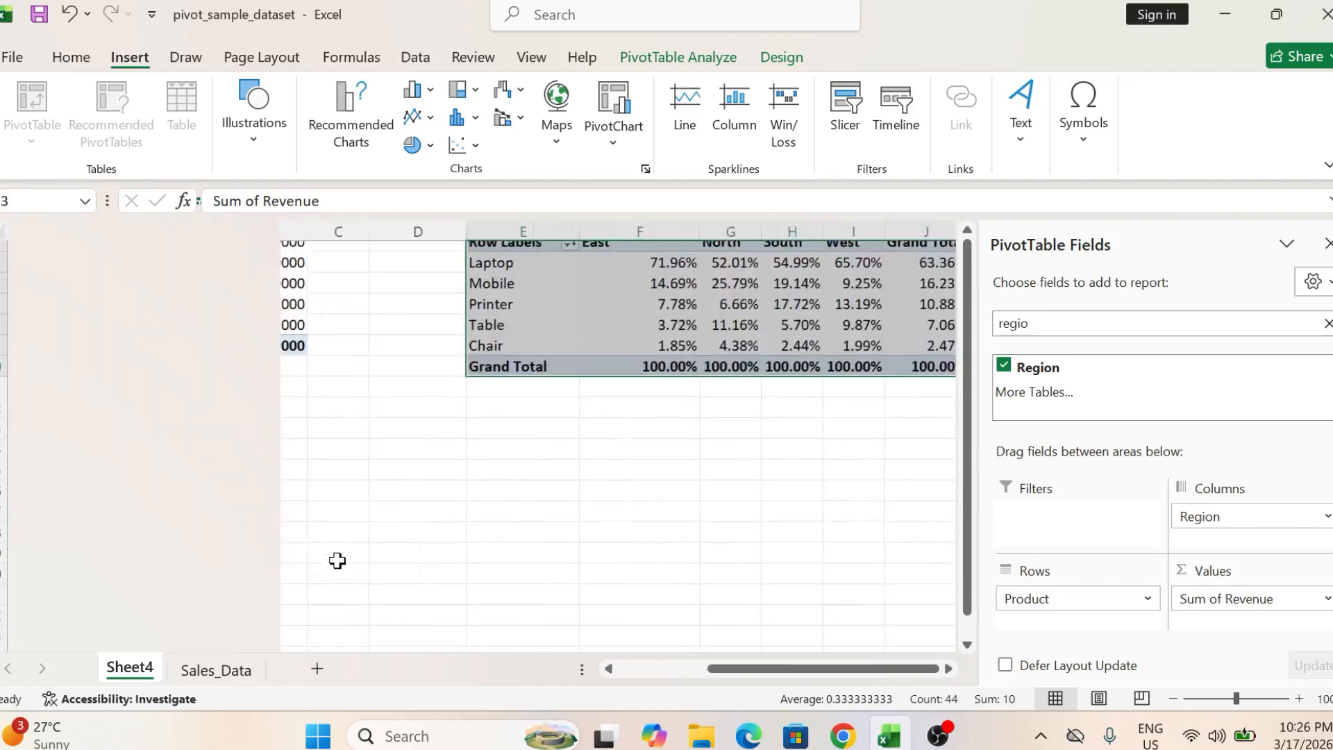
left_click(1173, 699)
left_click(1172, 699)
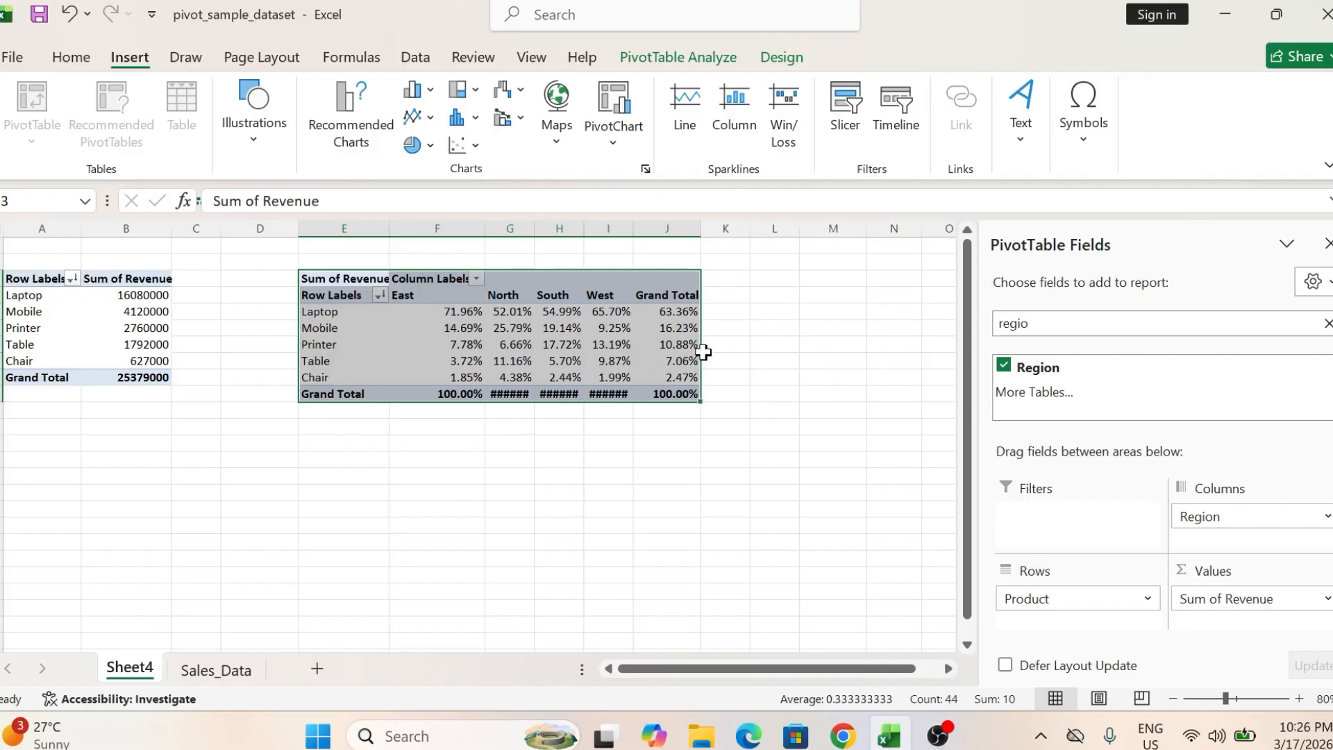
left_click_drag(703, 362, 393, 518)
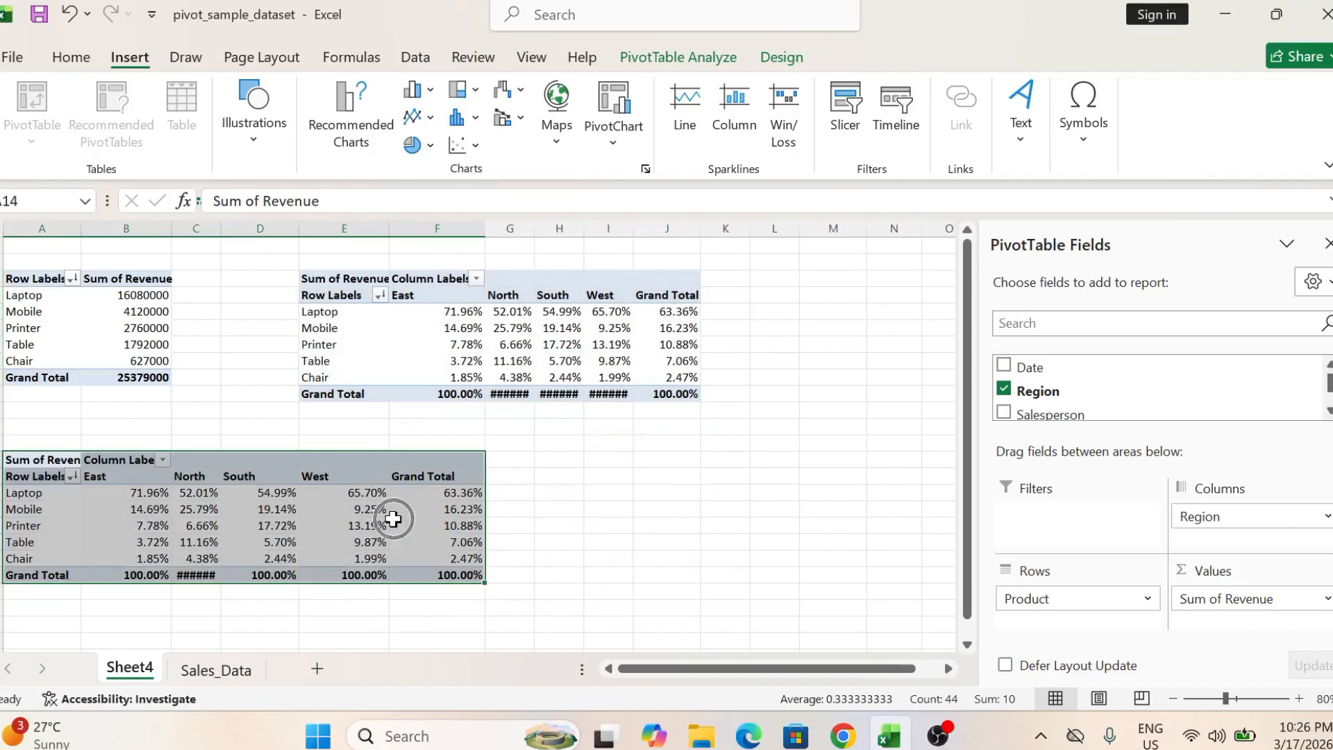
Show the revenue values of the pivot table at A14 as % of Row Total.
left_click(347, 555)
scroll(382, 536, "up", 4, "ctrl")
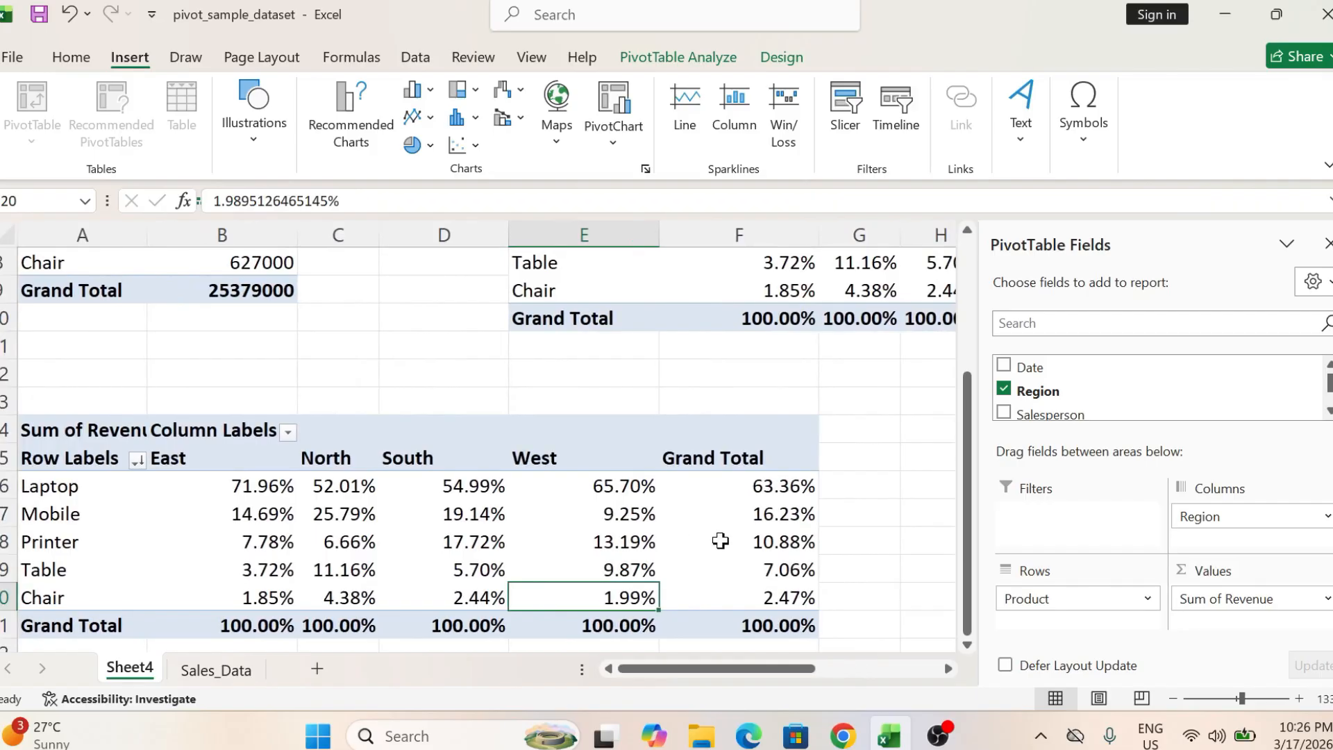
right_click(723, 542)
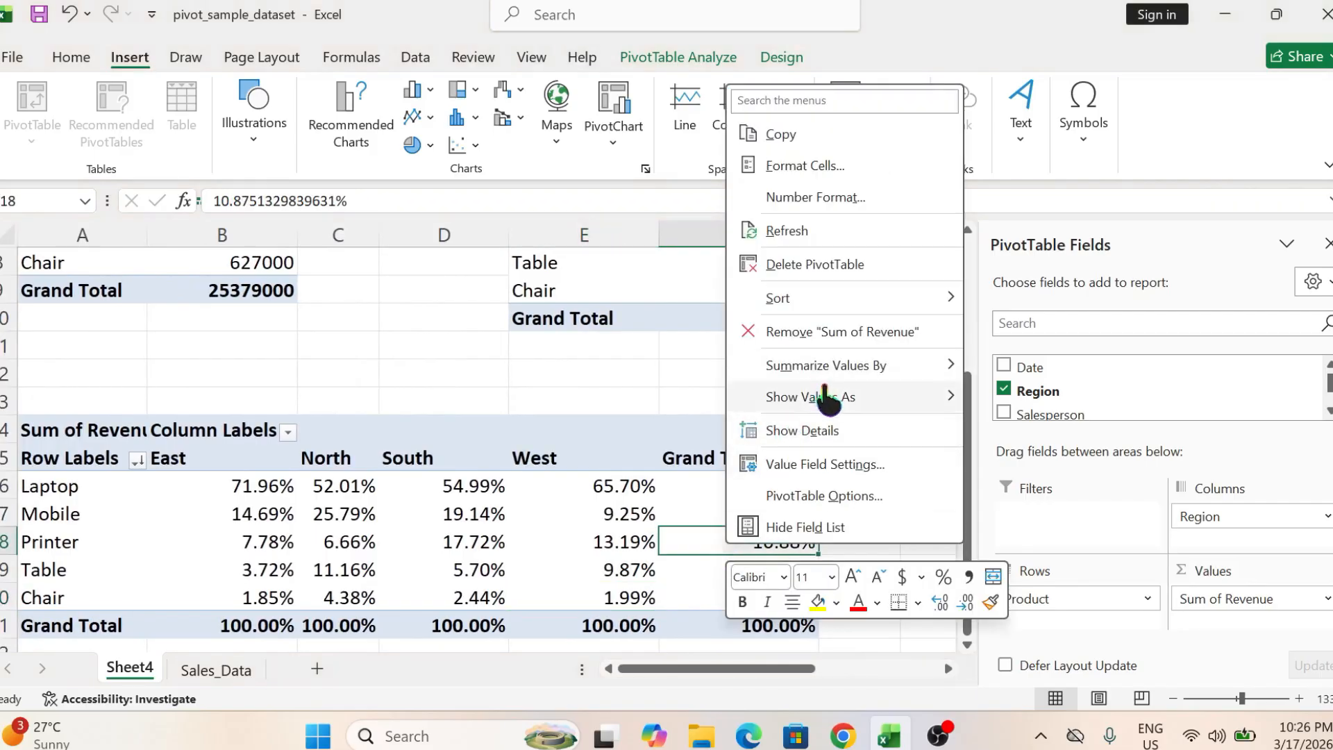
mouse_move(835, 403)
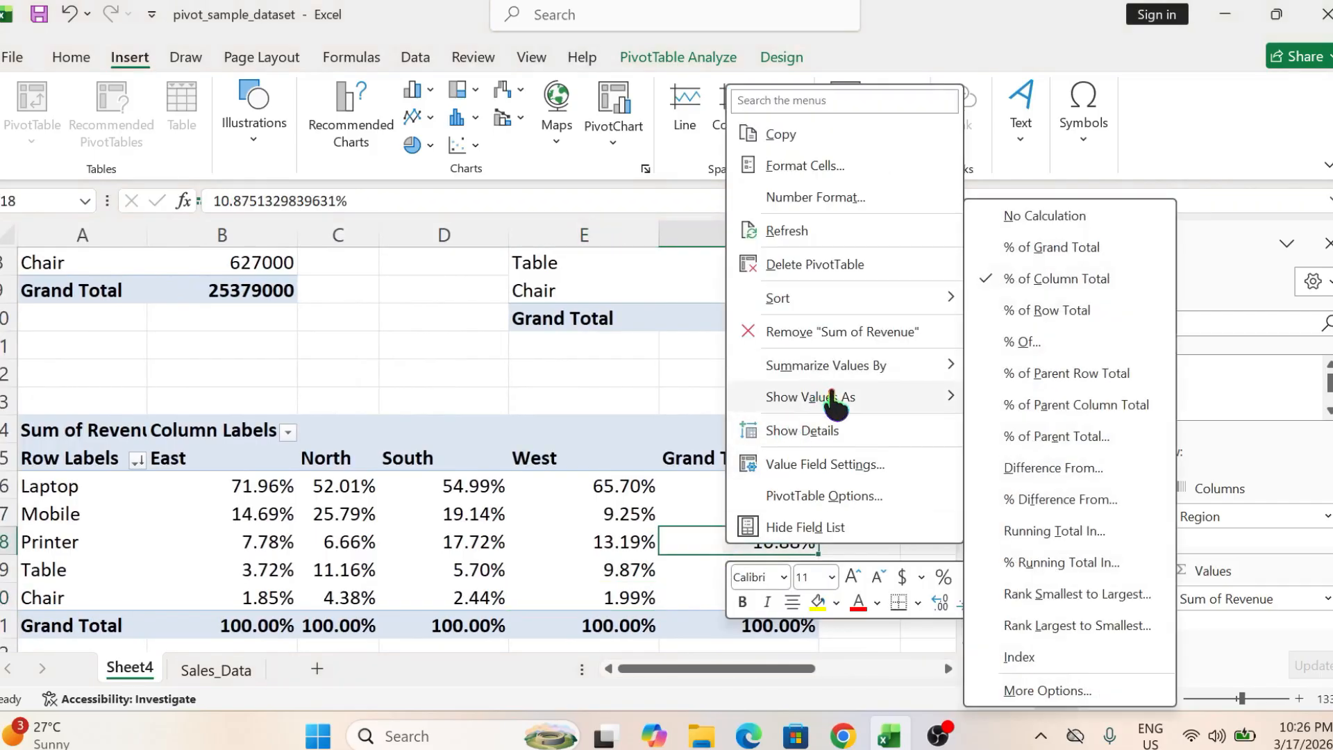
left_click(1054, 311)
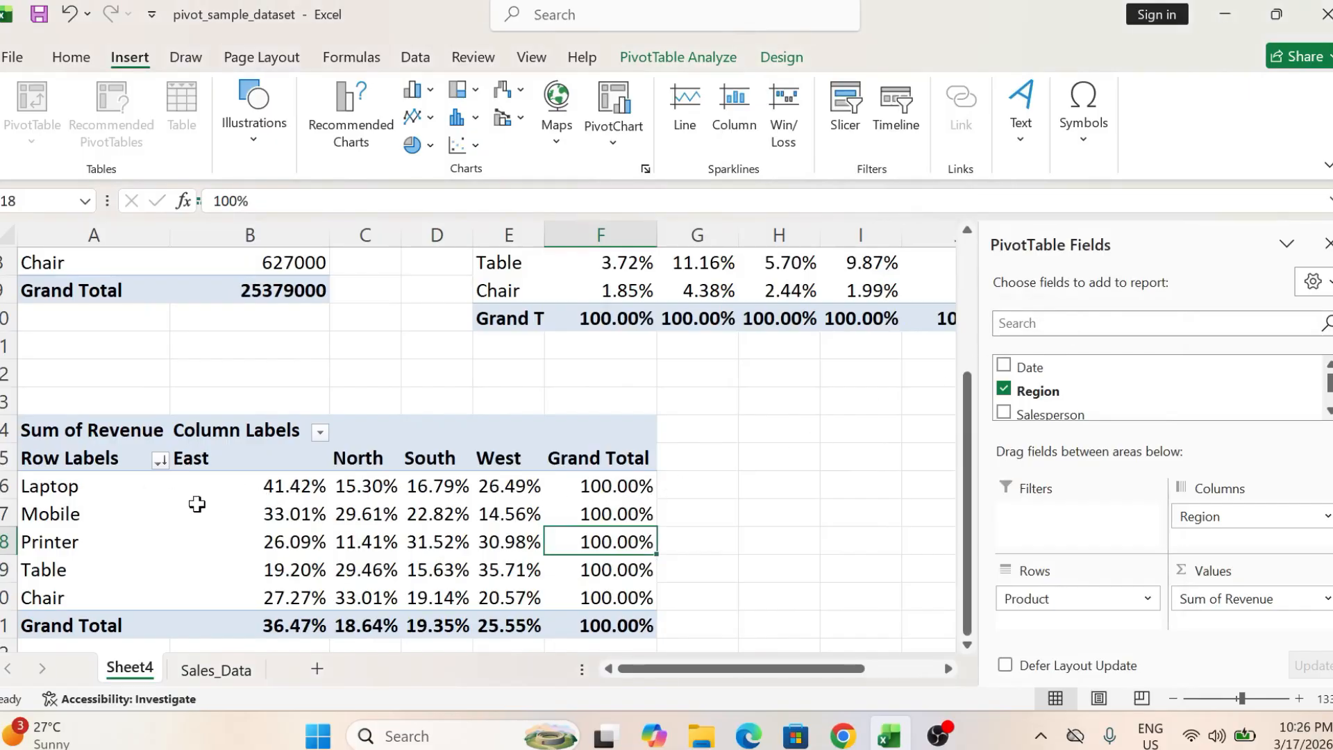
Compare the % of Column Total pivot table with the % of Row Total pivot table.
scroll(661, 364, "up", 2)
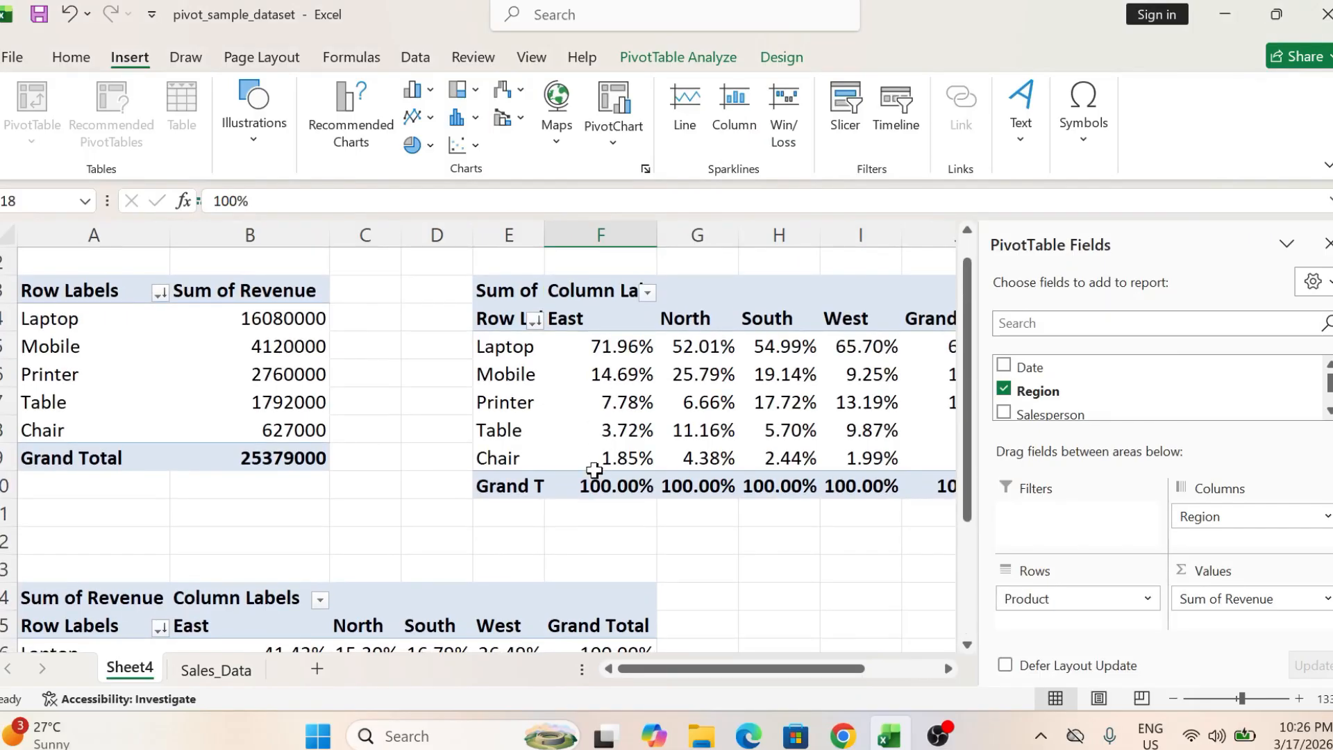
scroll(580, 416, "down", 3)
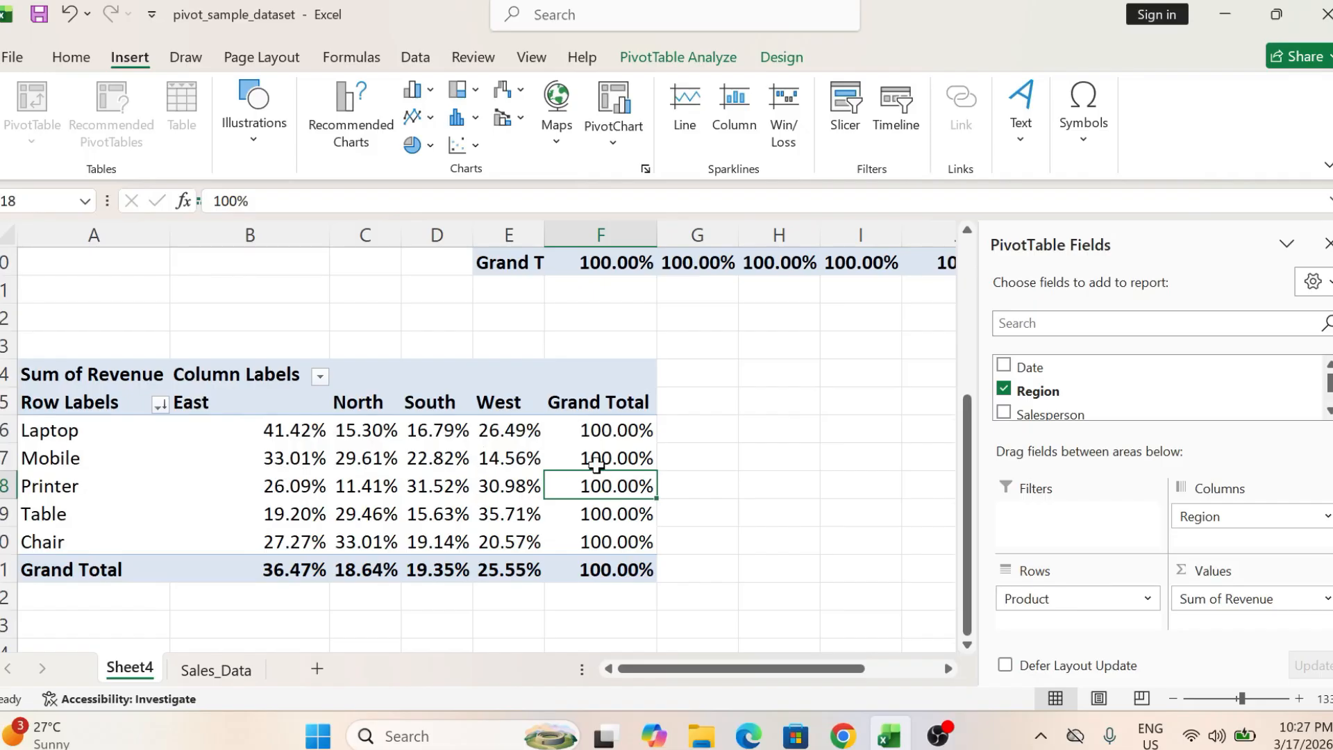
scroll(597, 472, "up", 3)
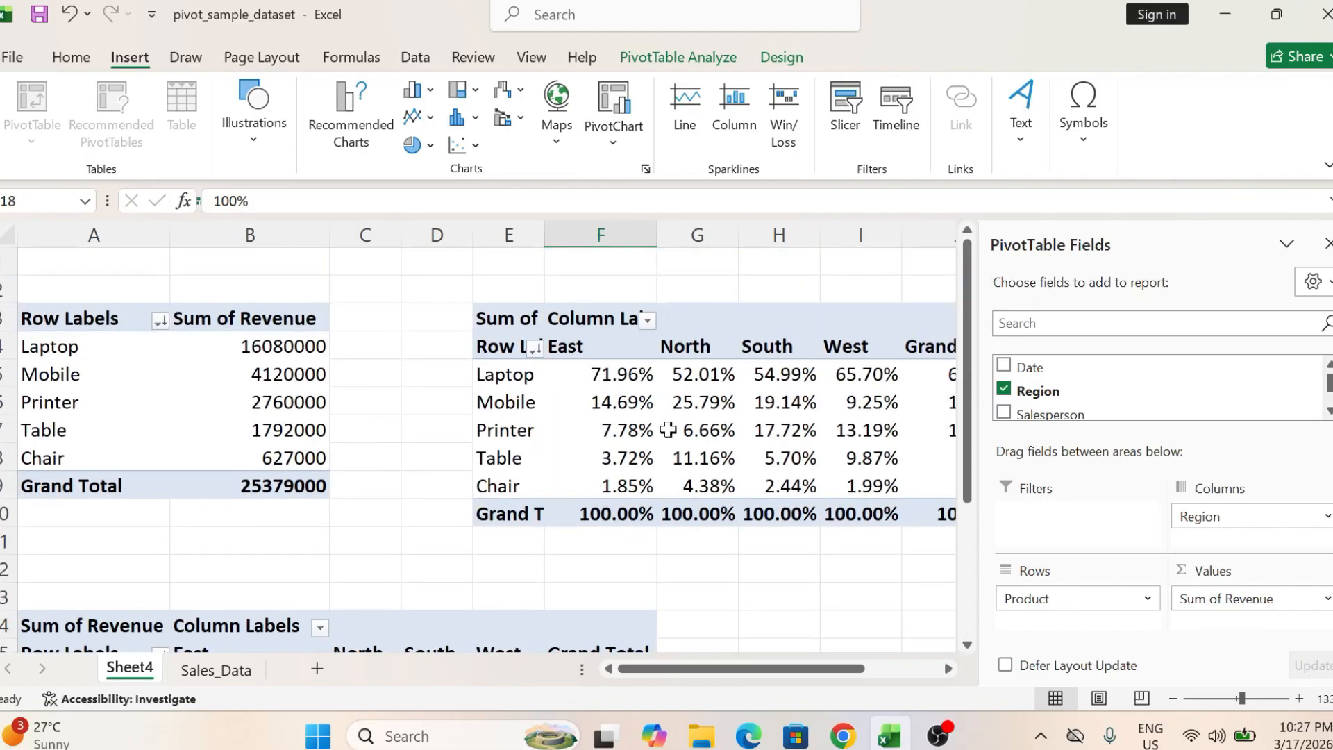
scroll(699, 434, "down", 3)
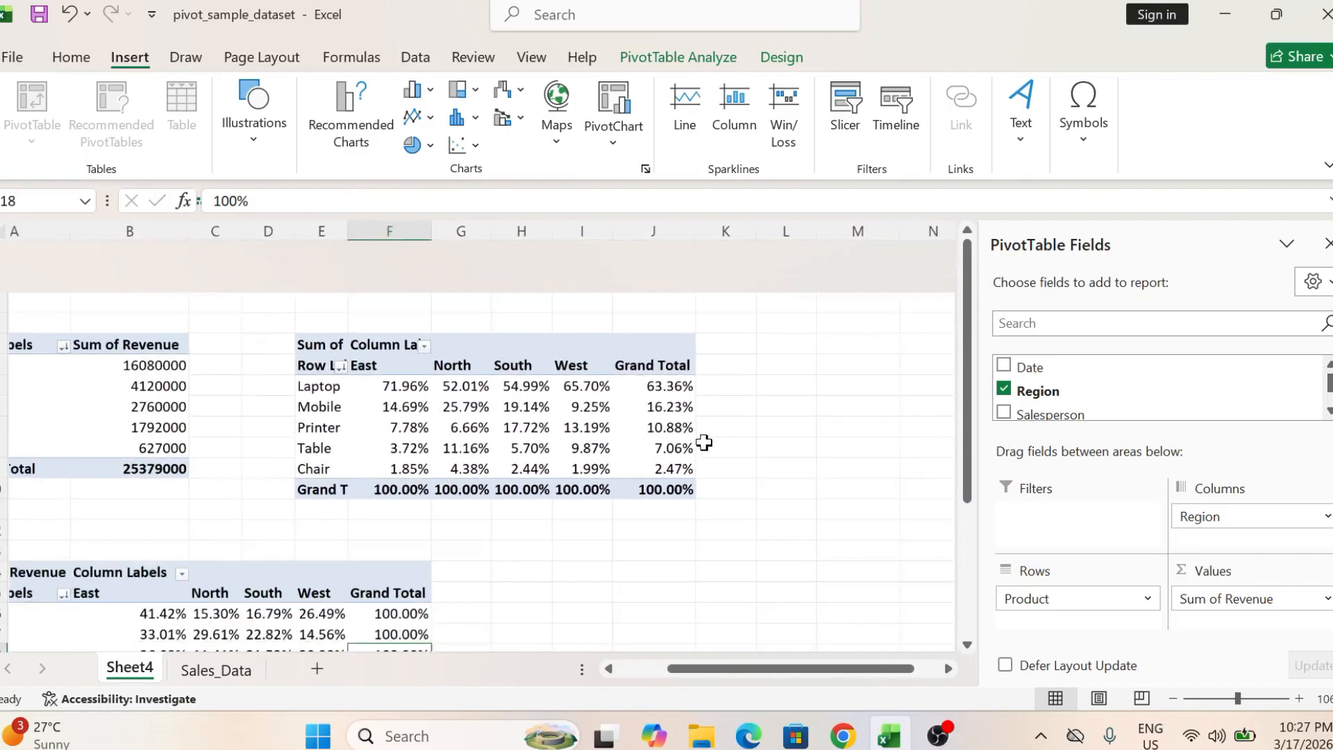
scroll(704, 441, "down", 1)
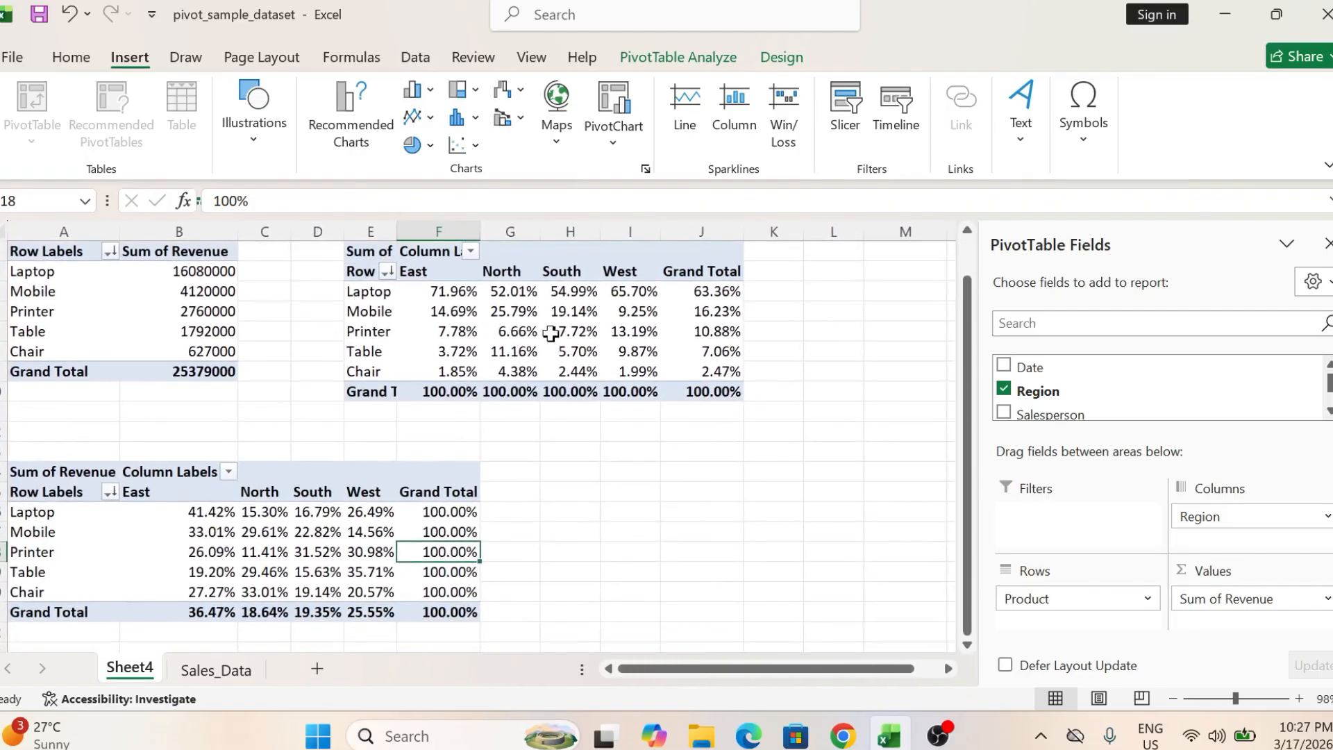
Show the revenue values of the upper region pivot table as % Of, with base field Product and base item Laptop.
right_click(544, 353)
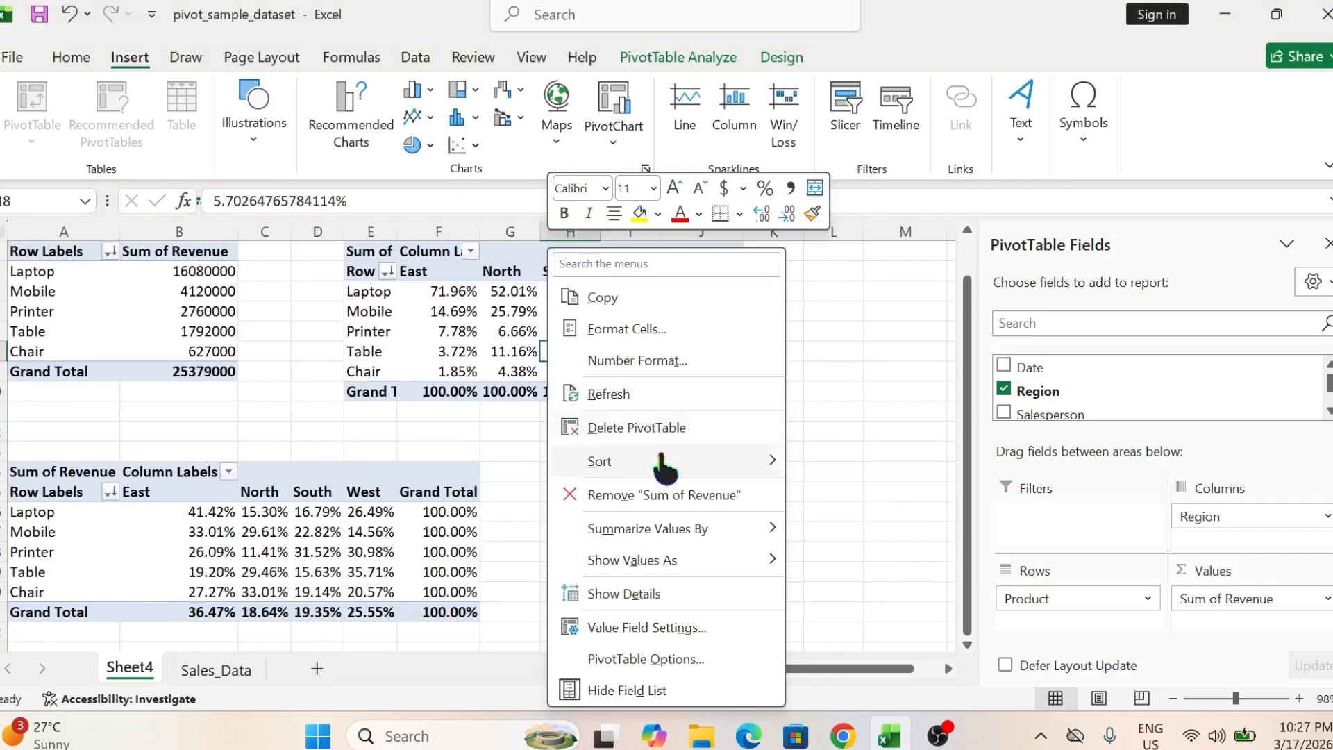
mouse_move(704, 562)
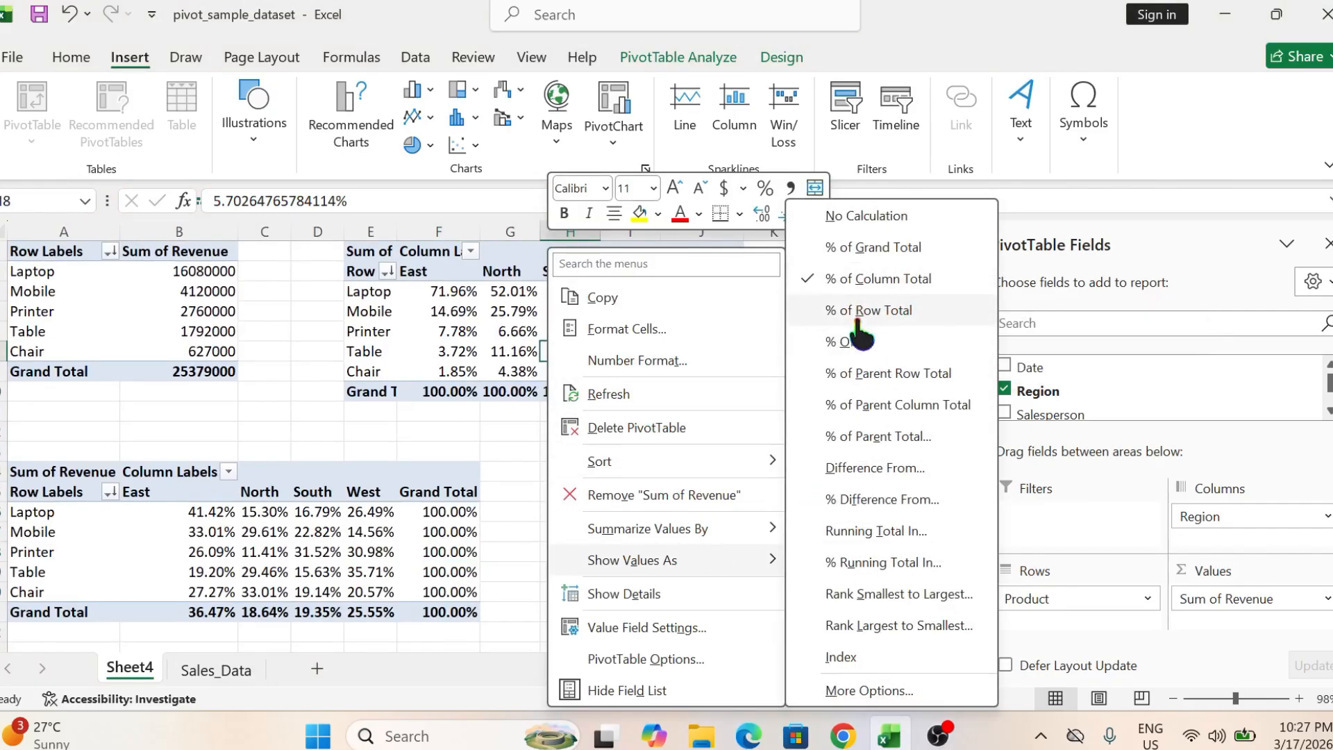
left_click(853, 356)
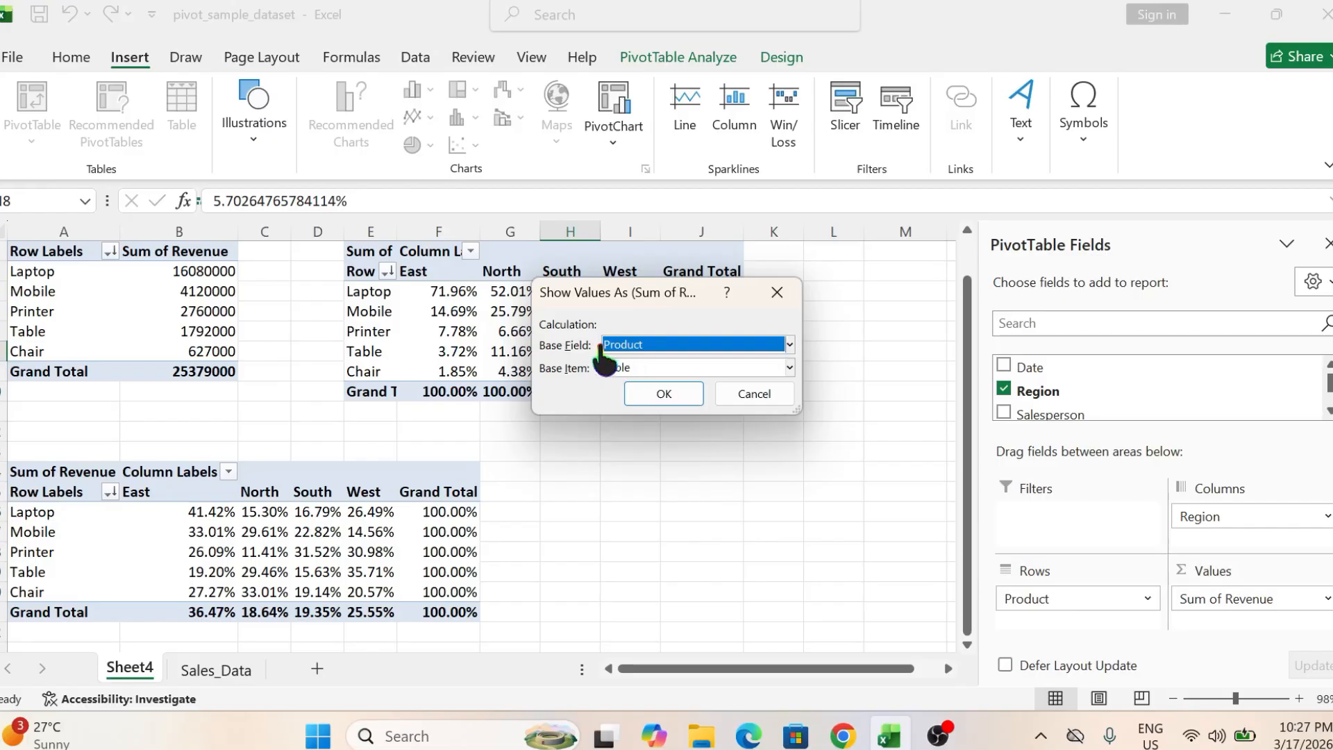
left_click(634, 347)
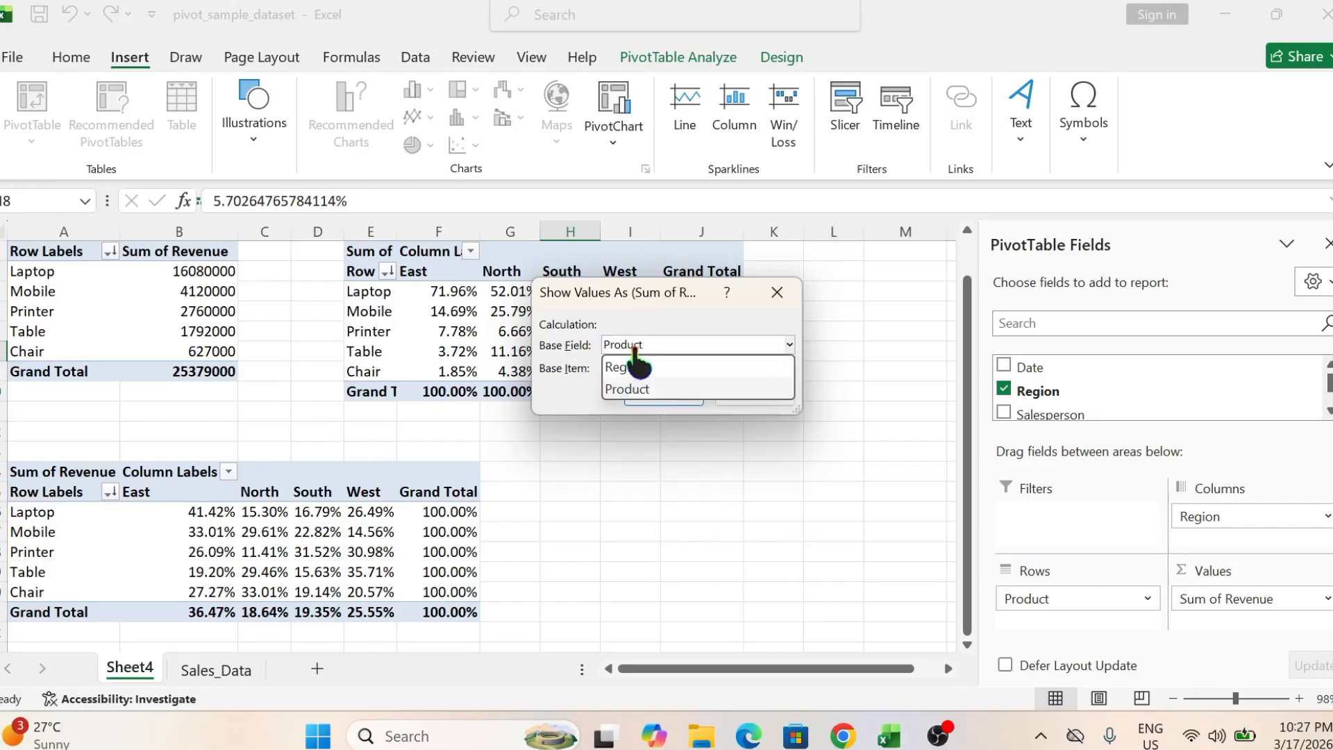
left_click(639, 390)
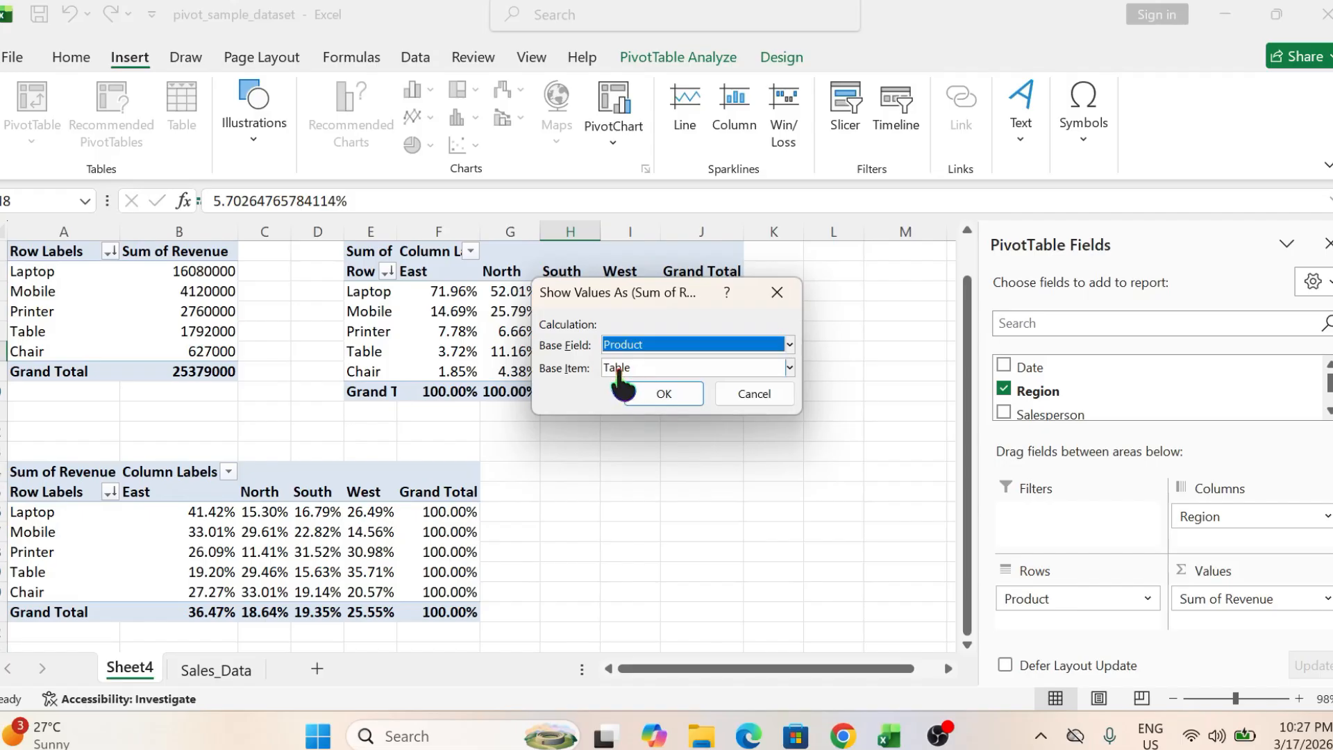
left_click(619, 369)
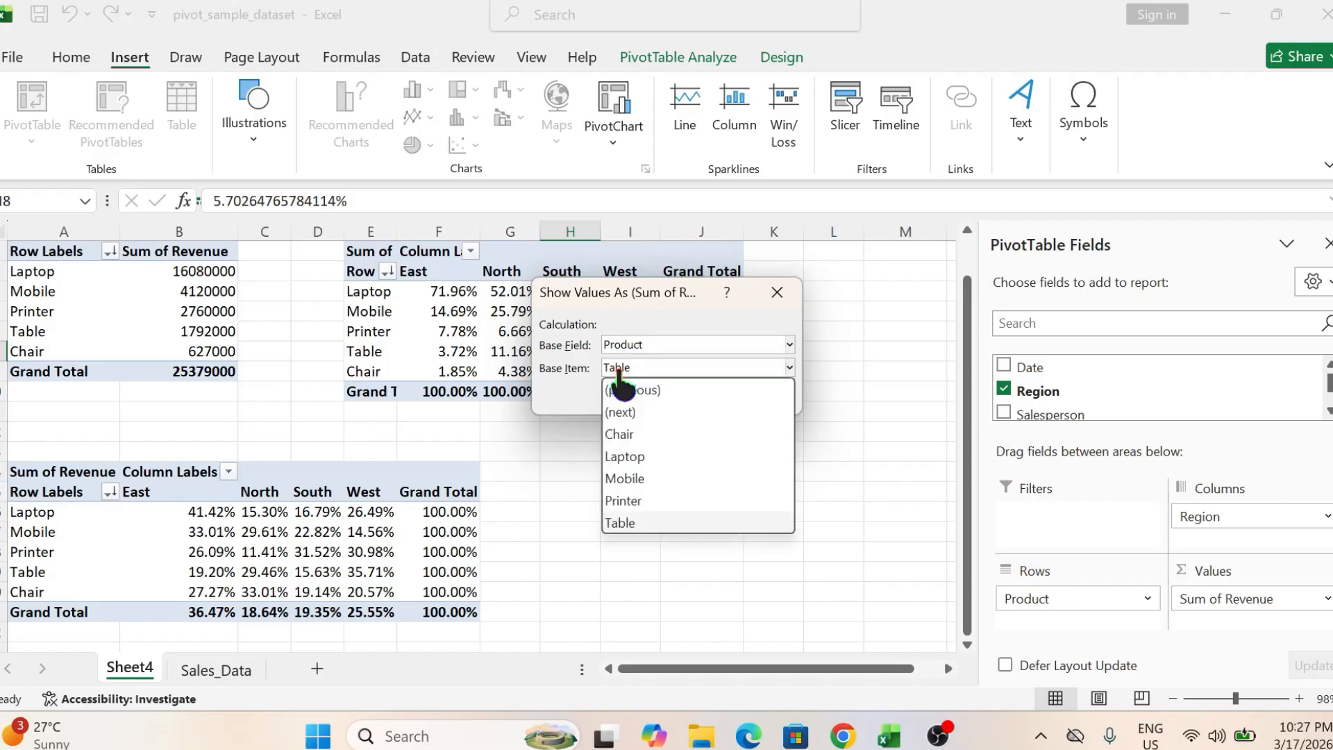
left_click(640, 456)
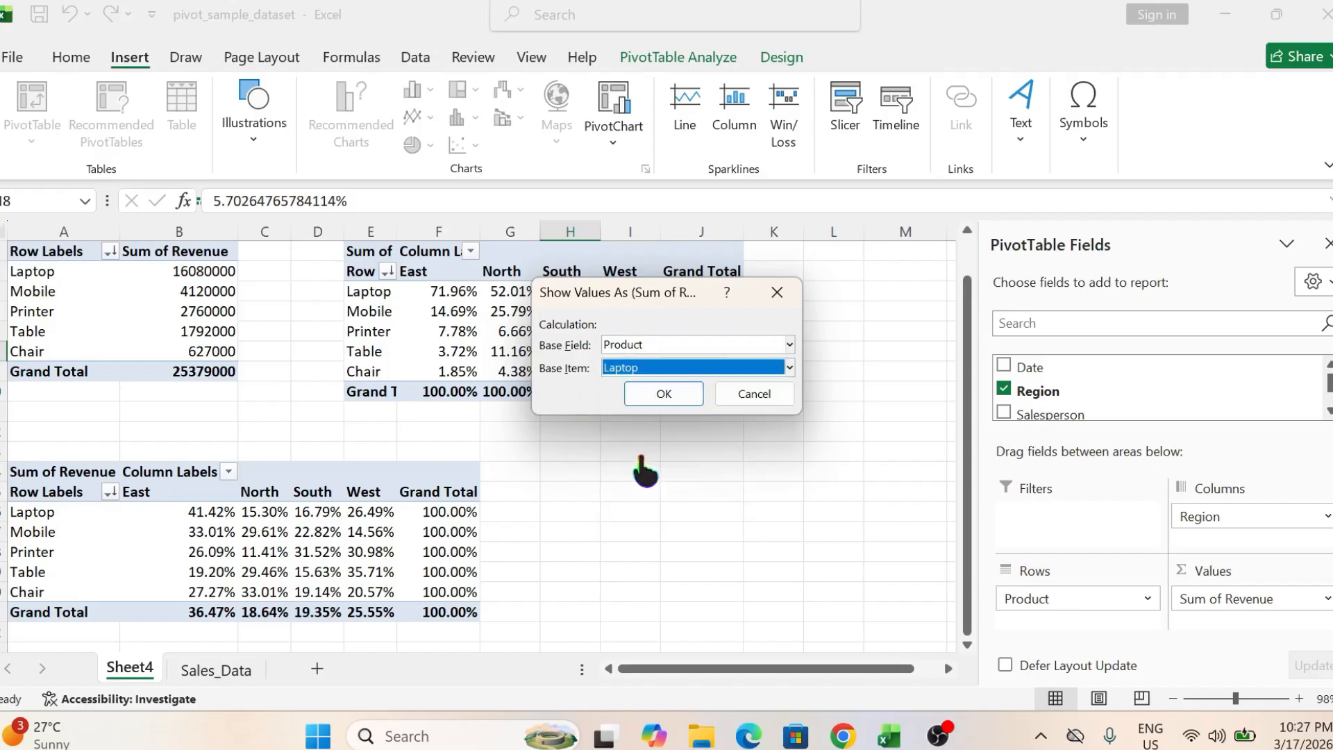
left_click(648, 398)
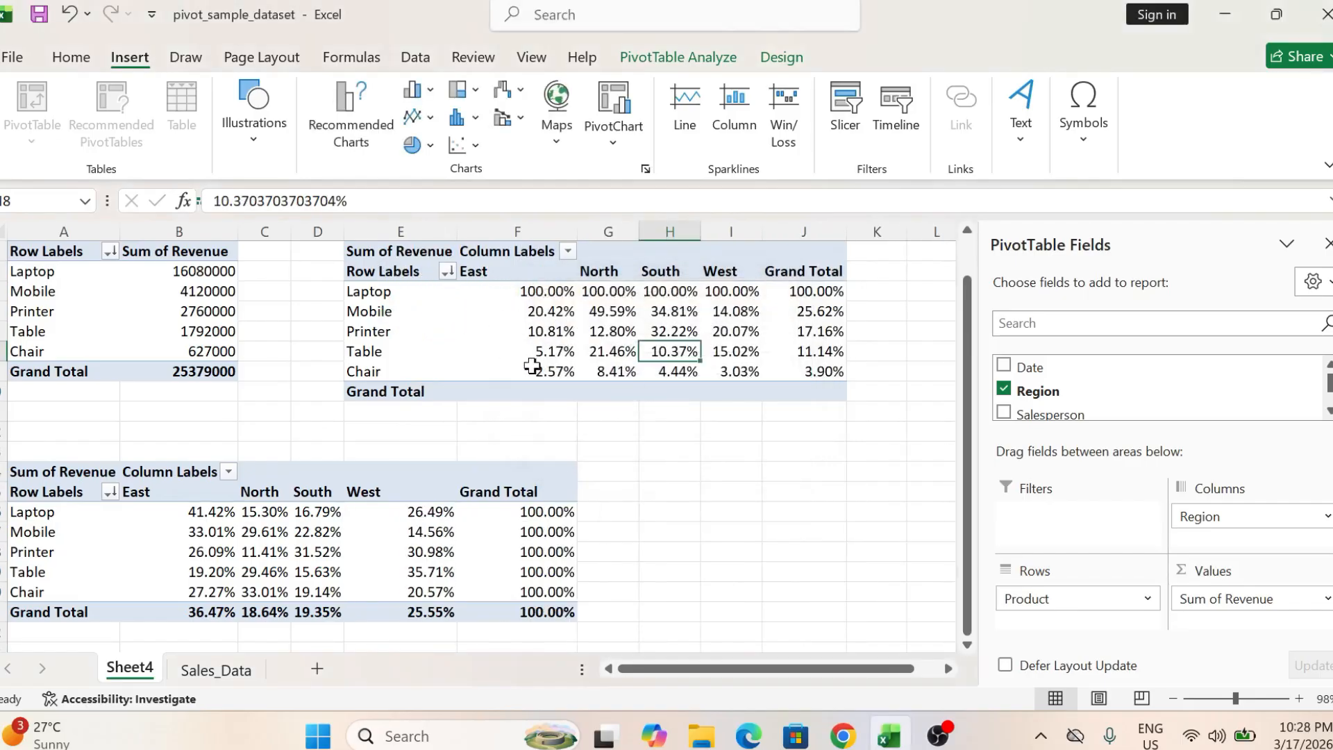
Examine how each product's revenue percentage relates to the Laptop row in every region of the % Of pivot table.
left_click(517, 295)
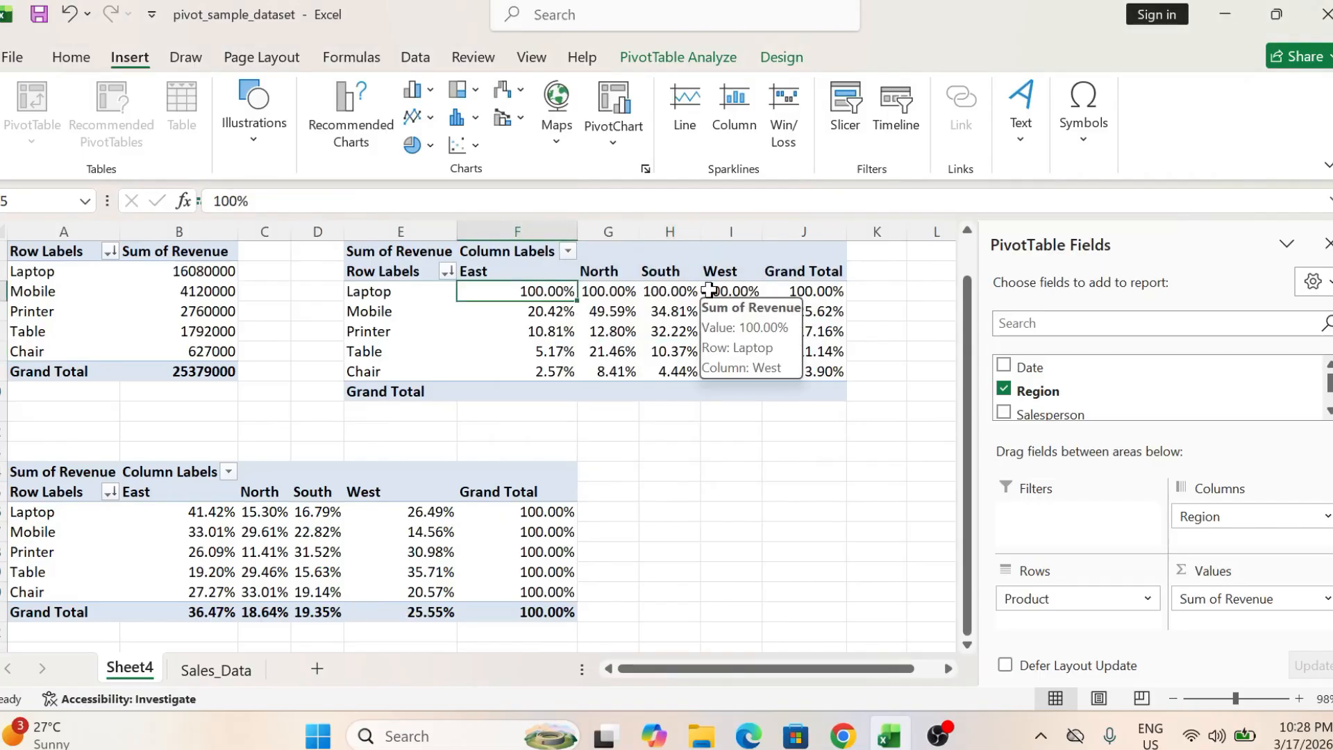
left_click(506, 316)
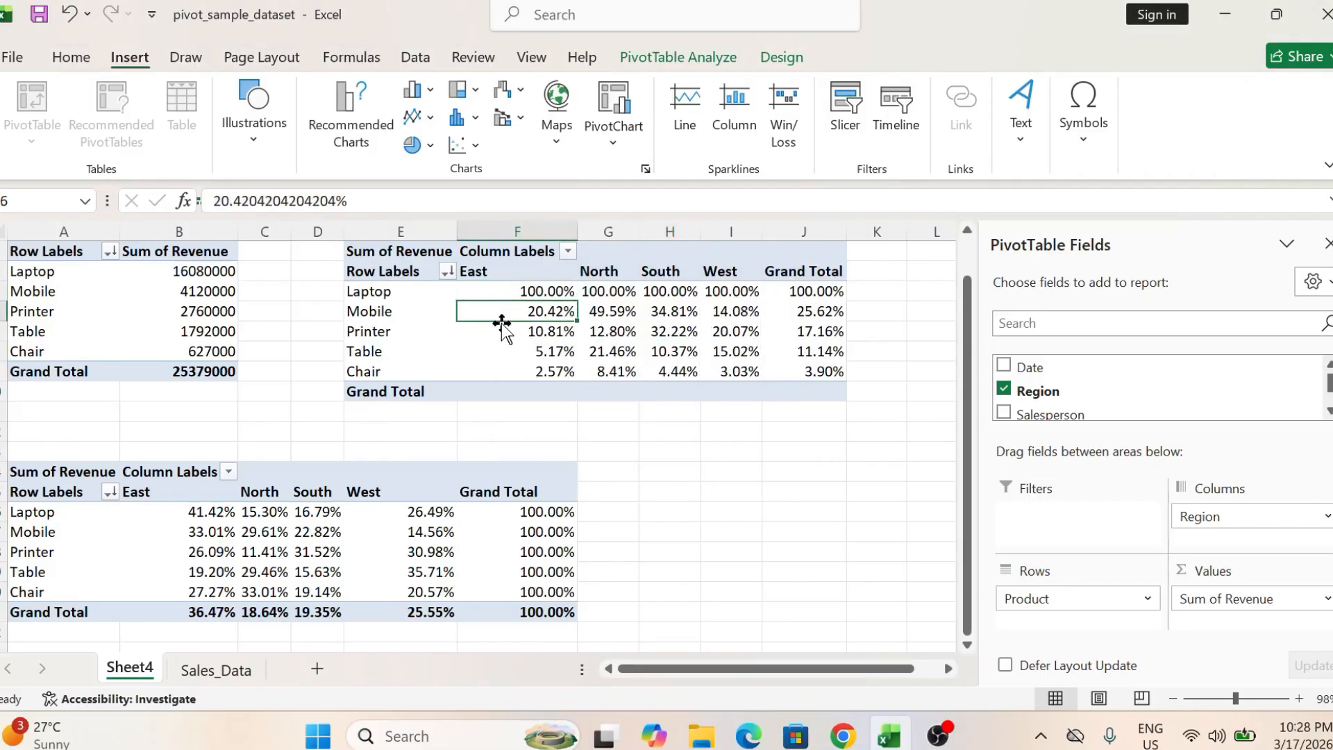
left_click(387, 295)
left_click(513, 298)
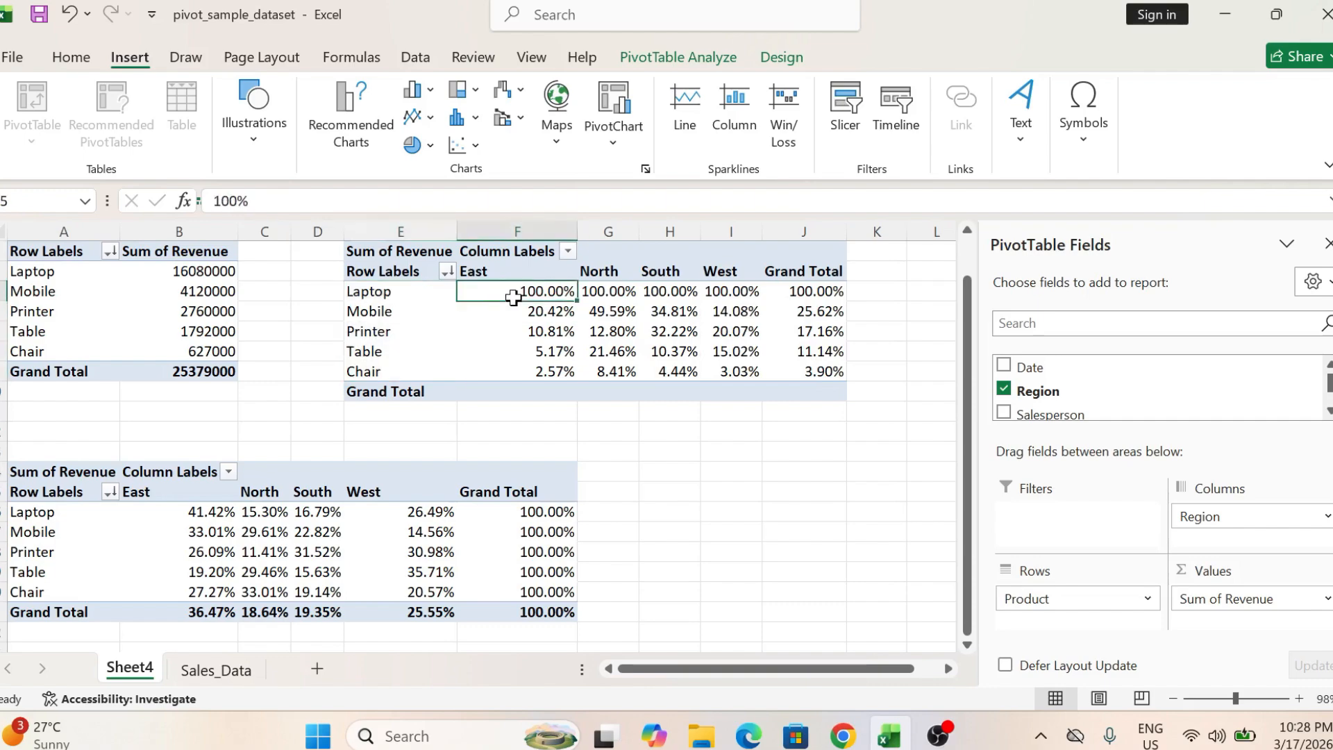
left_click(532, 333)
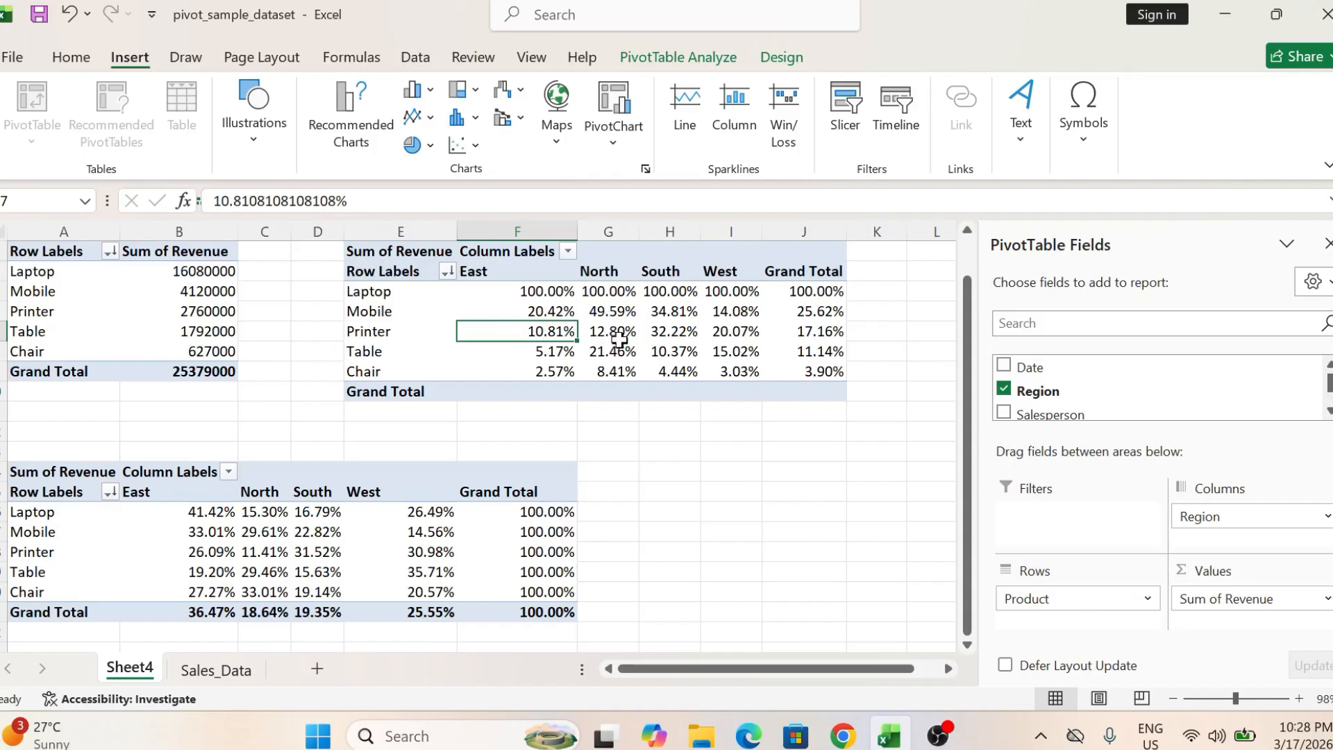
mouse_move(619, 339)
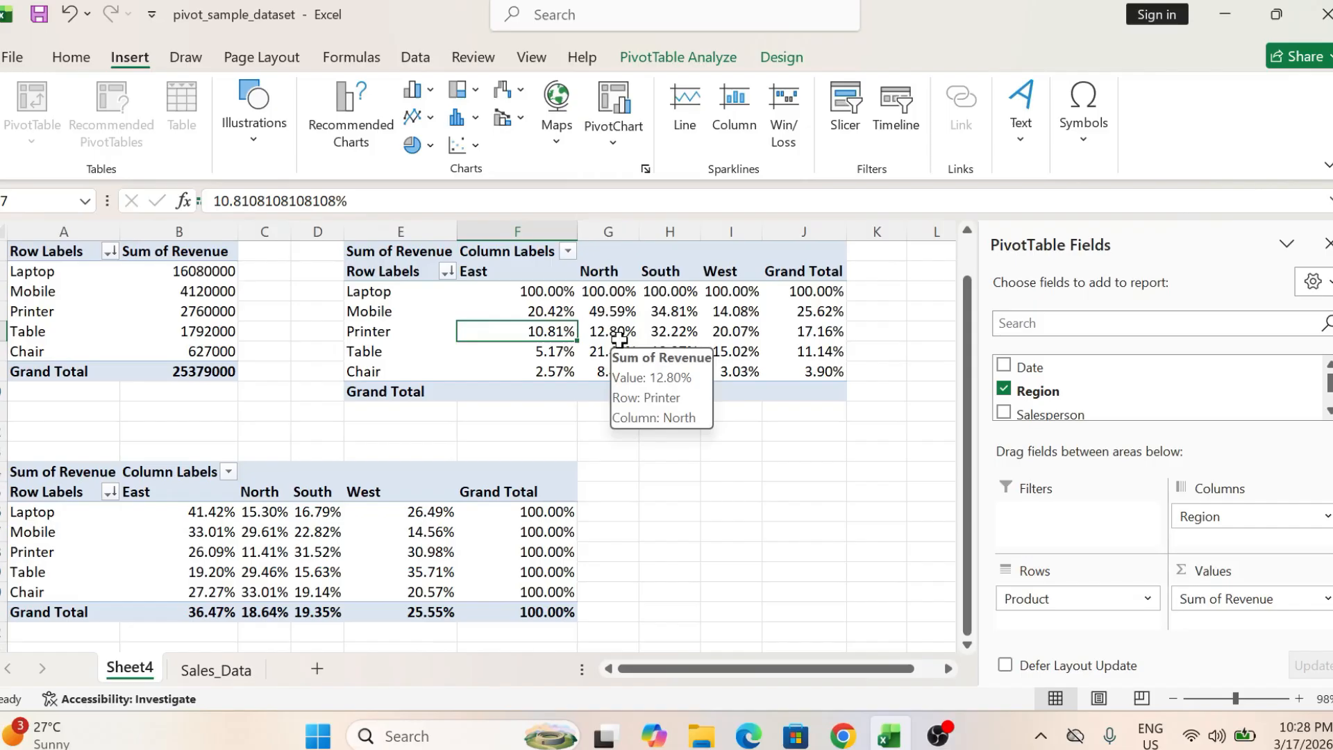
Change the upper region pivot table's values to Difference From, with base field Product and base item Laptop.
right_click(585, 311)
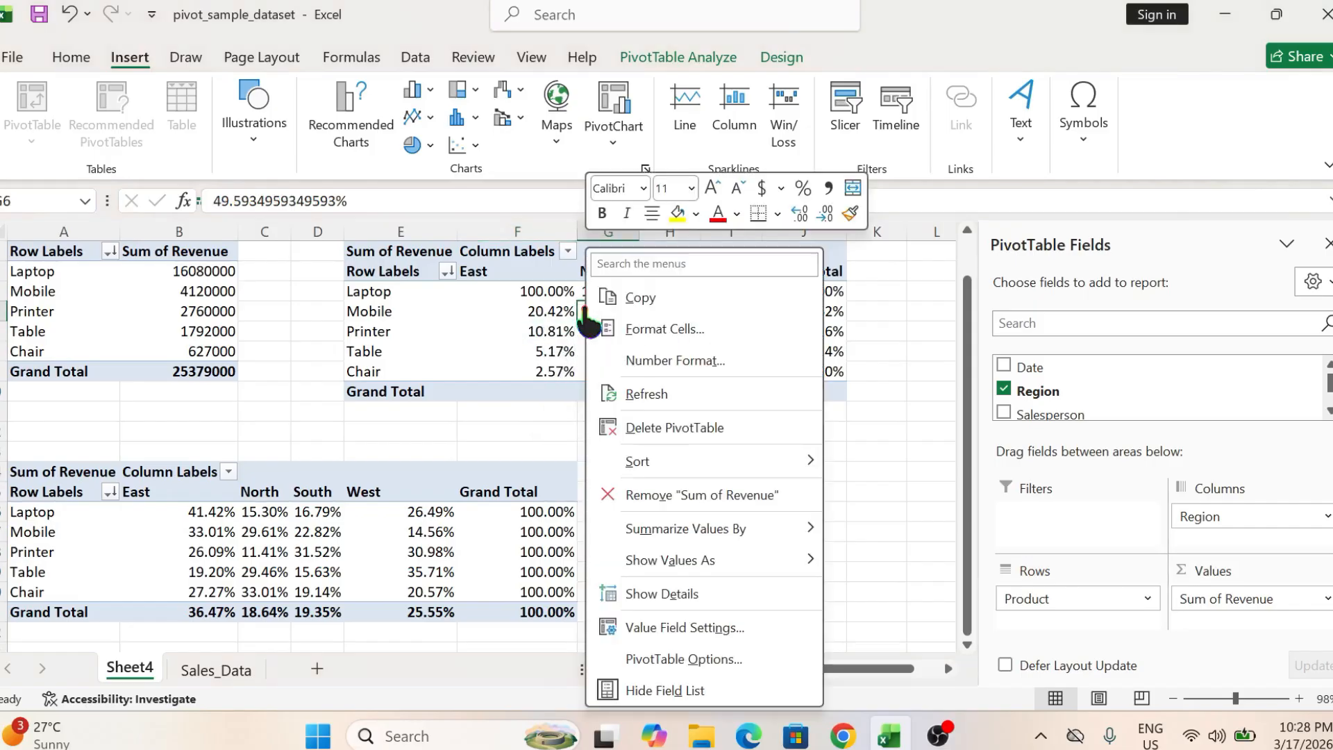
mouse_move(691, 556)
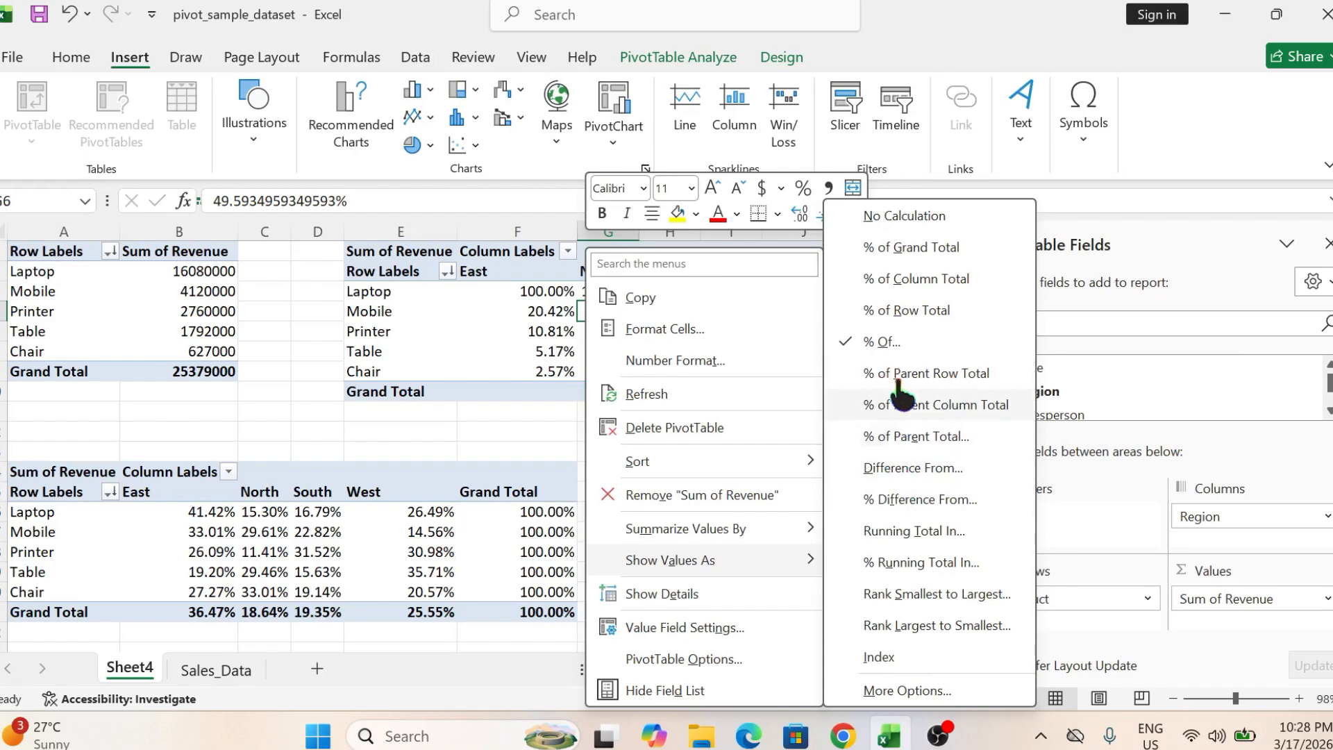
left_click(896, 468)
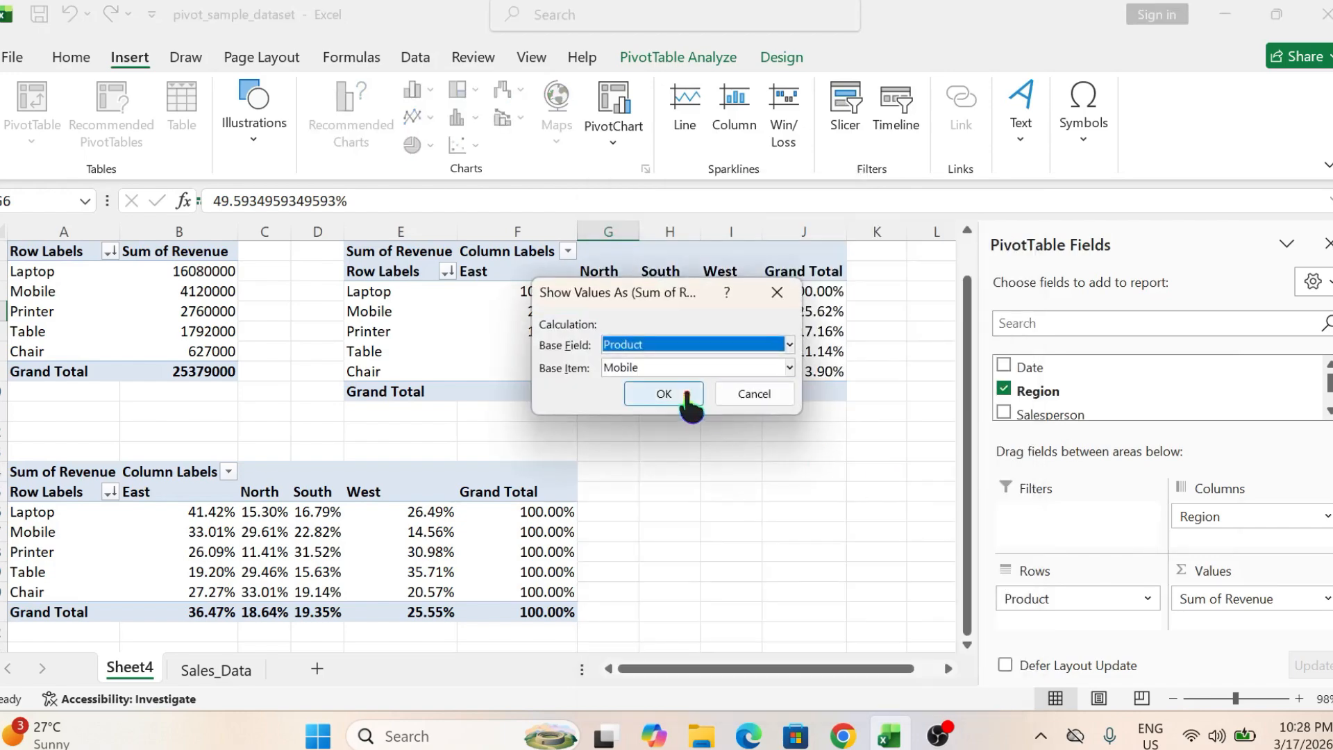
left_click(673, 368)
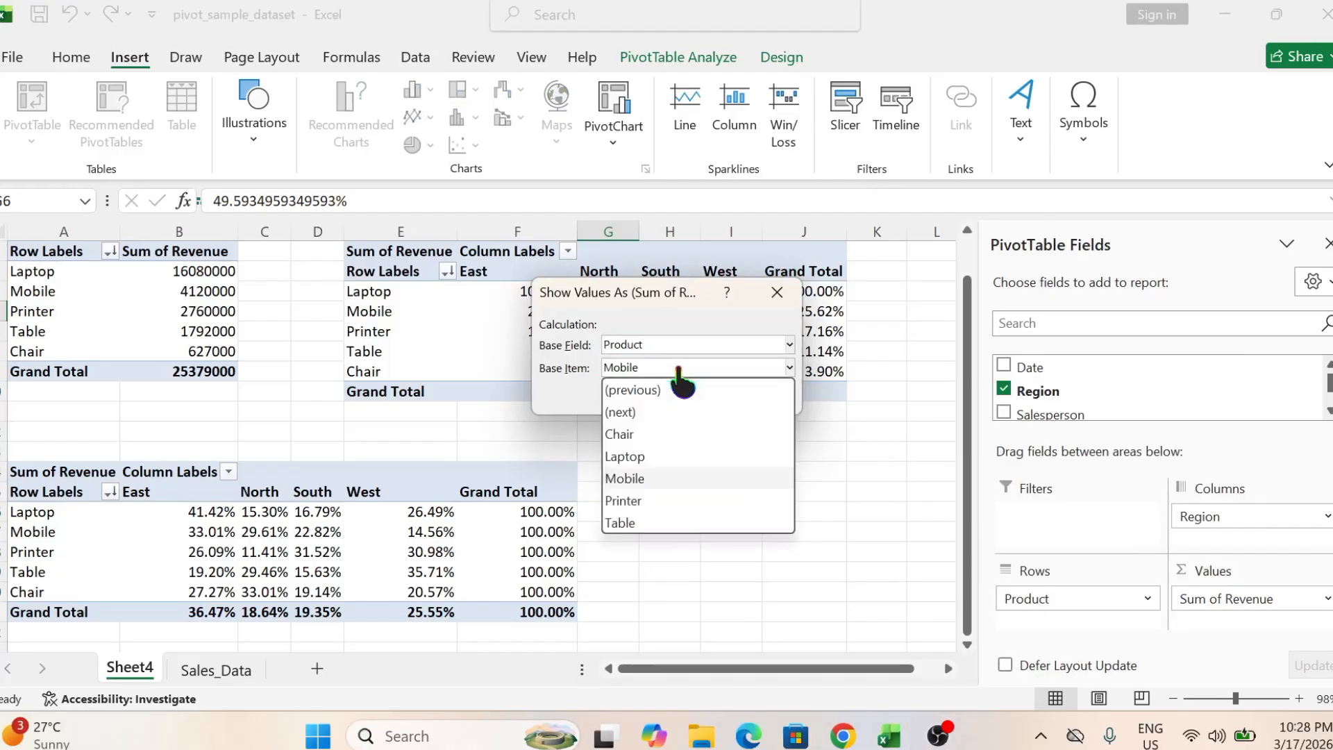
left_click(653, 458)
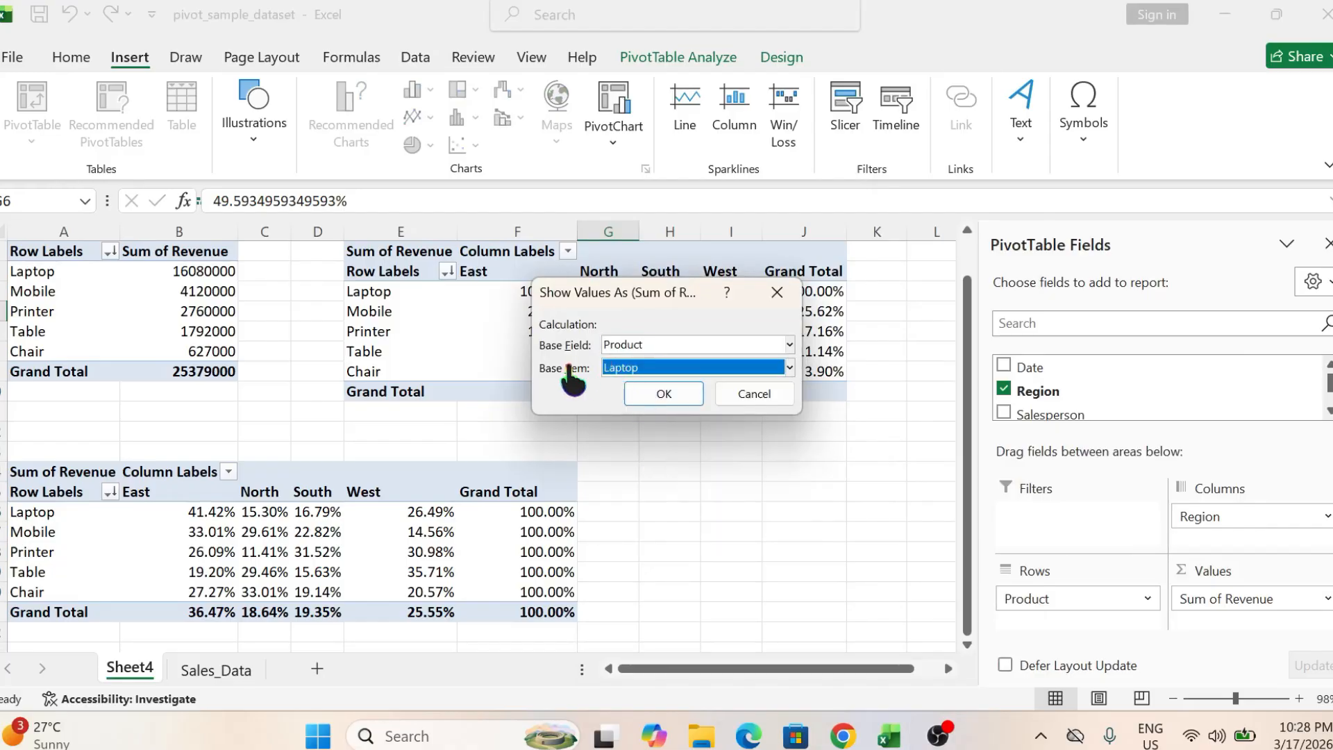
left_click(657, 393)
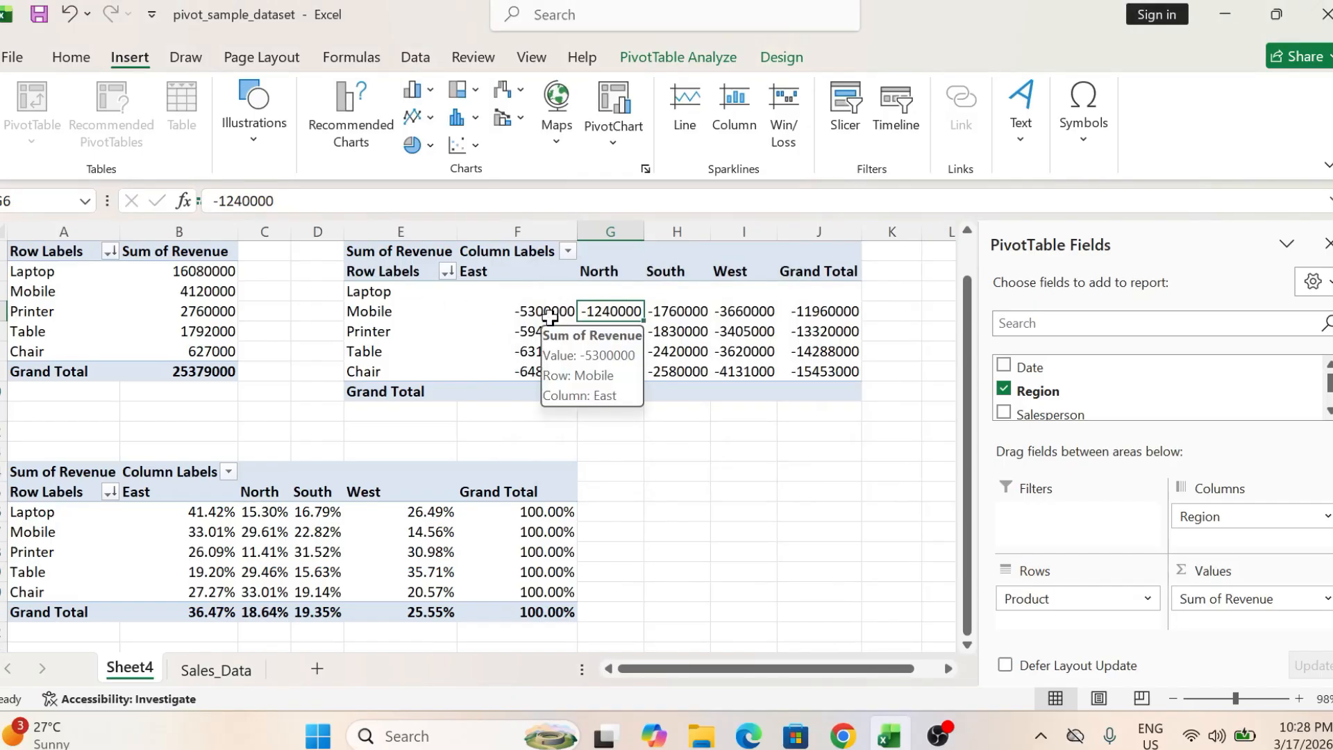
Return the revenue values of the pivot table at A14 to plain amounts with No Calculation.
right_click(386, 549)
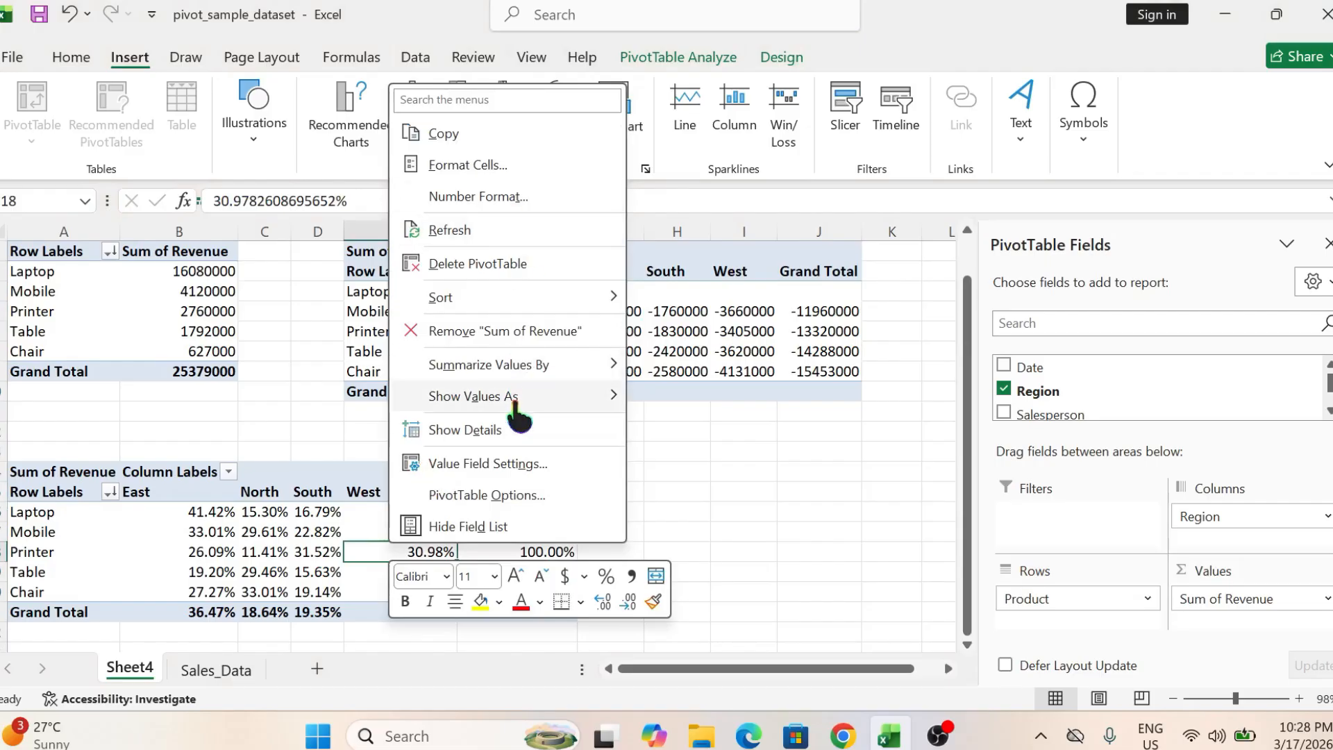
mouse_move(518, 396)
left_click(720, 222)
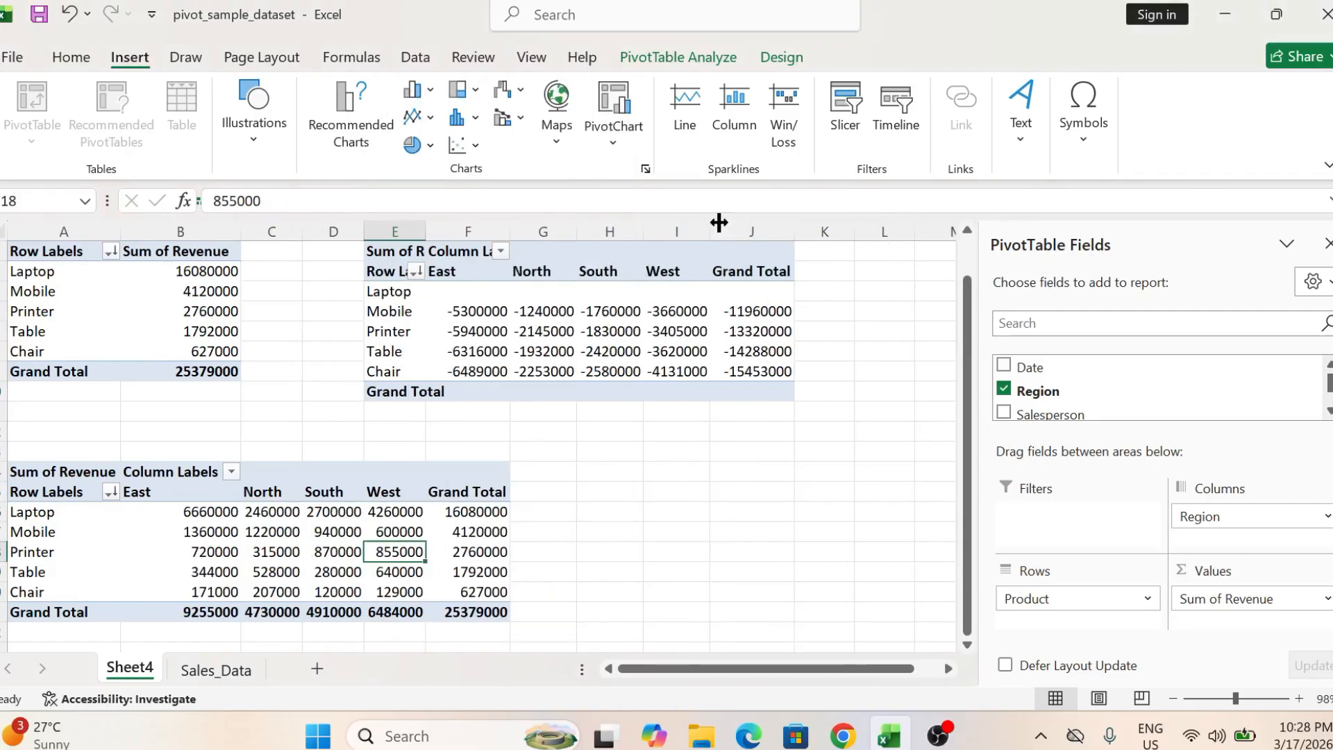
Copy the East revenue of Laptop and Mobile from the pivot table at A14 and paste it as values in H16:H17.
left_click(275, 536)
key("Down")
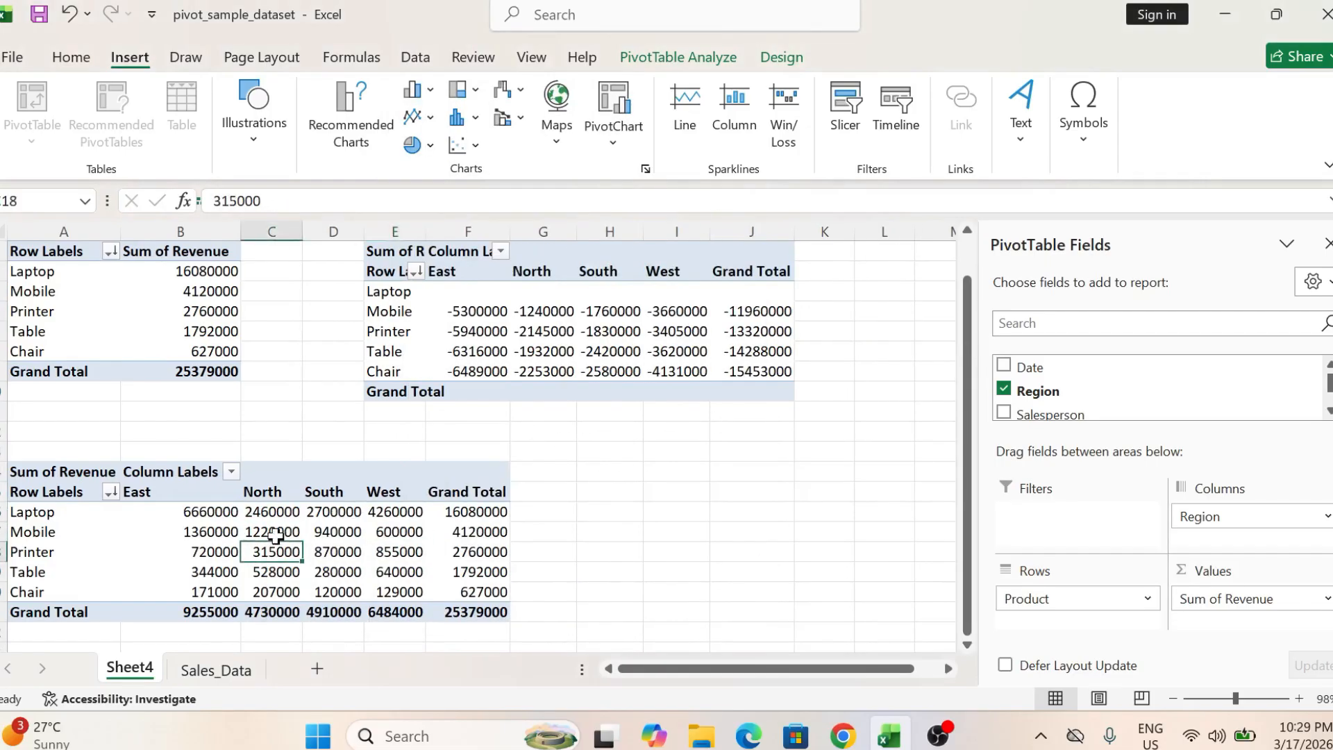
key("Up")
key("Left")
key("Up")
key("shift+Down")
key("ctrl+c")
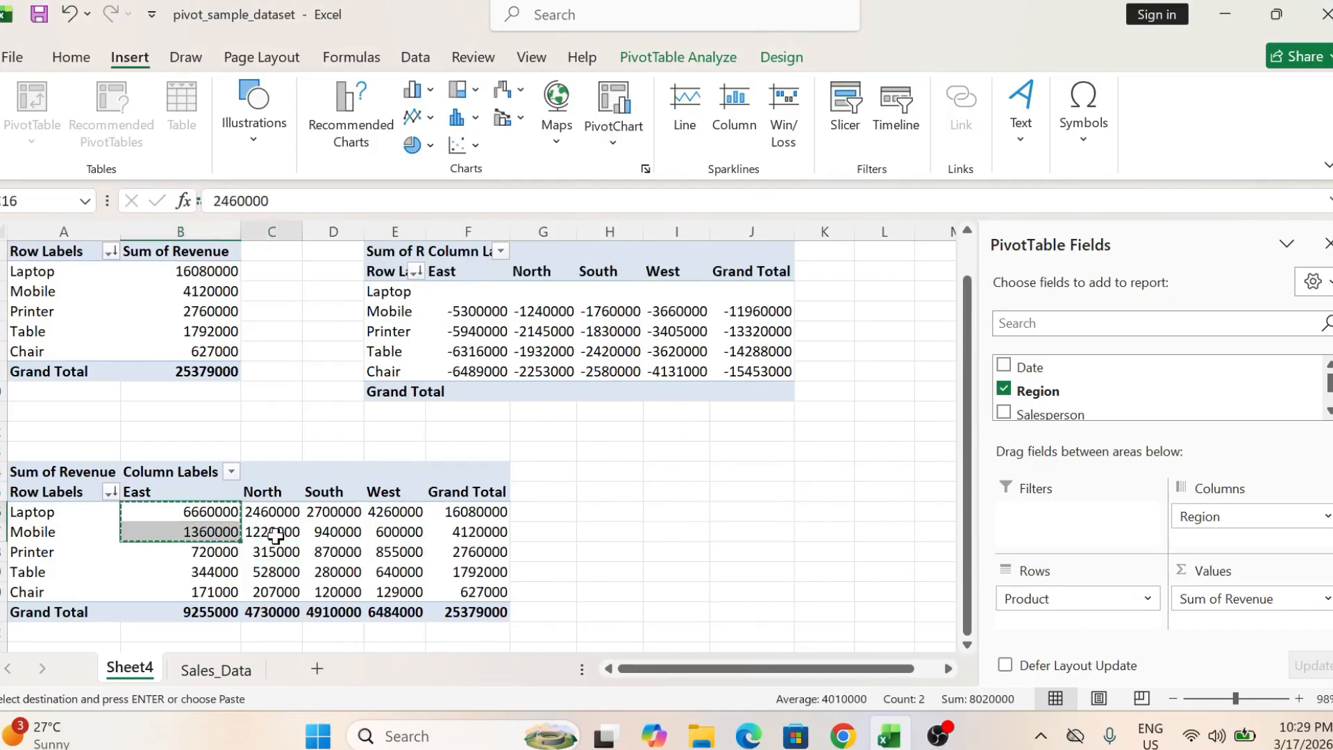
key("Right")
key("Right")
key("Right")
key("Right")
key("Right")
key("Right")
key("Right")
key("alt+e")
key("s")
key("v")
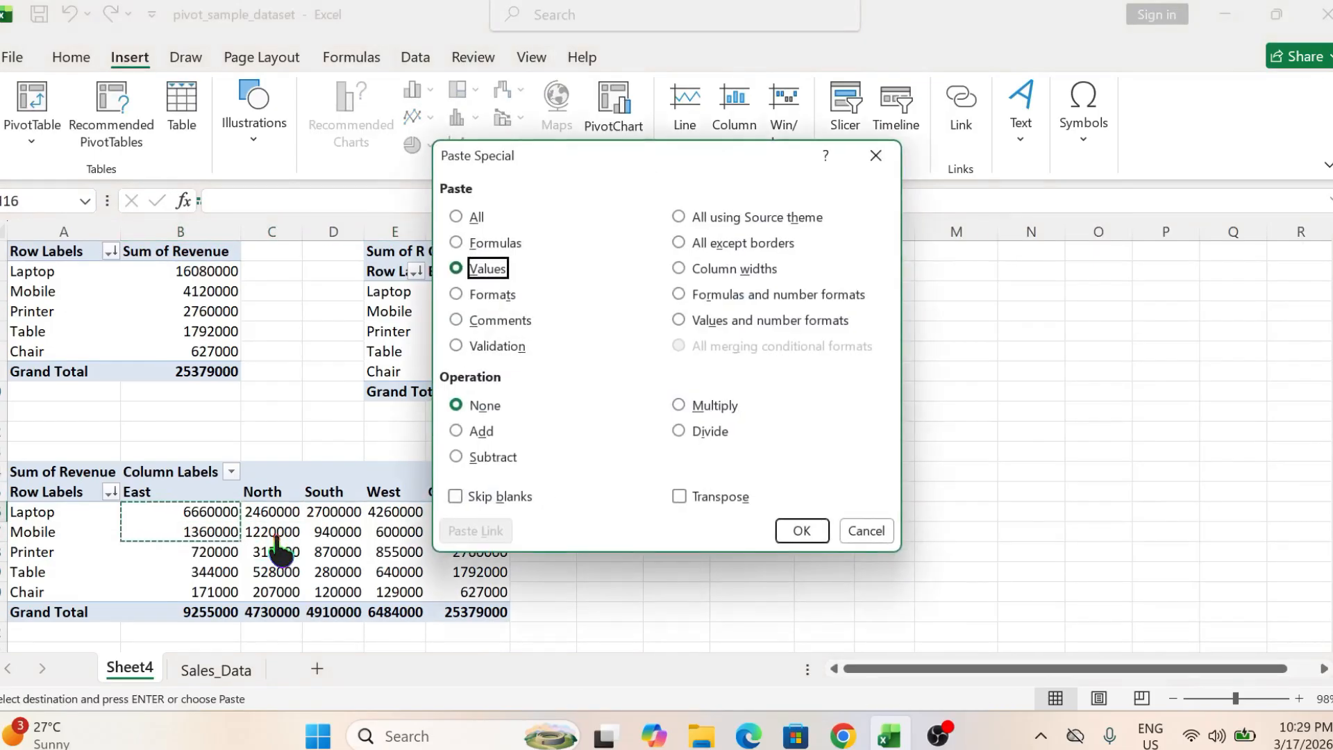
key("Return")
Enter a formula in G17 that subtracts the East Laptop revenue from the East Mobile revenue in the pivot table at A14.
key("Right")
key("Down")
key("Left")
key("Left")
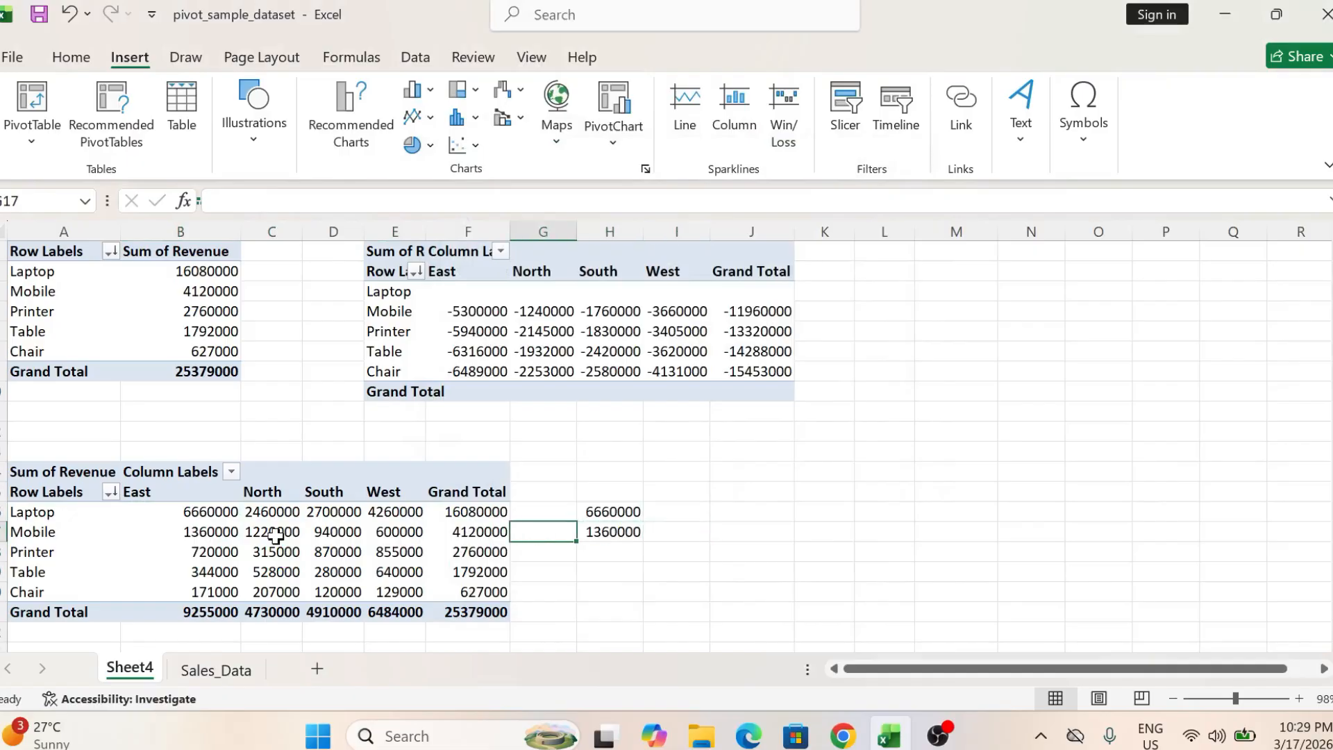
type("=")
left_click(276, 532)
key("Left")
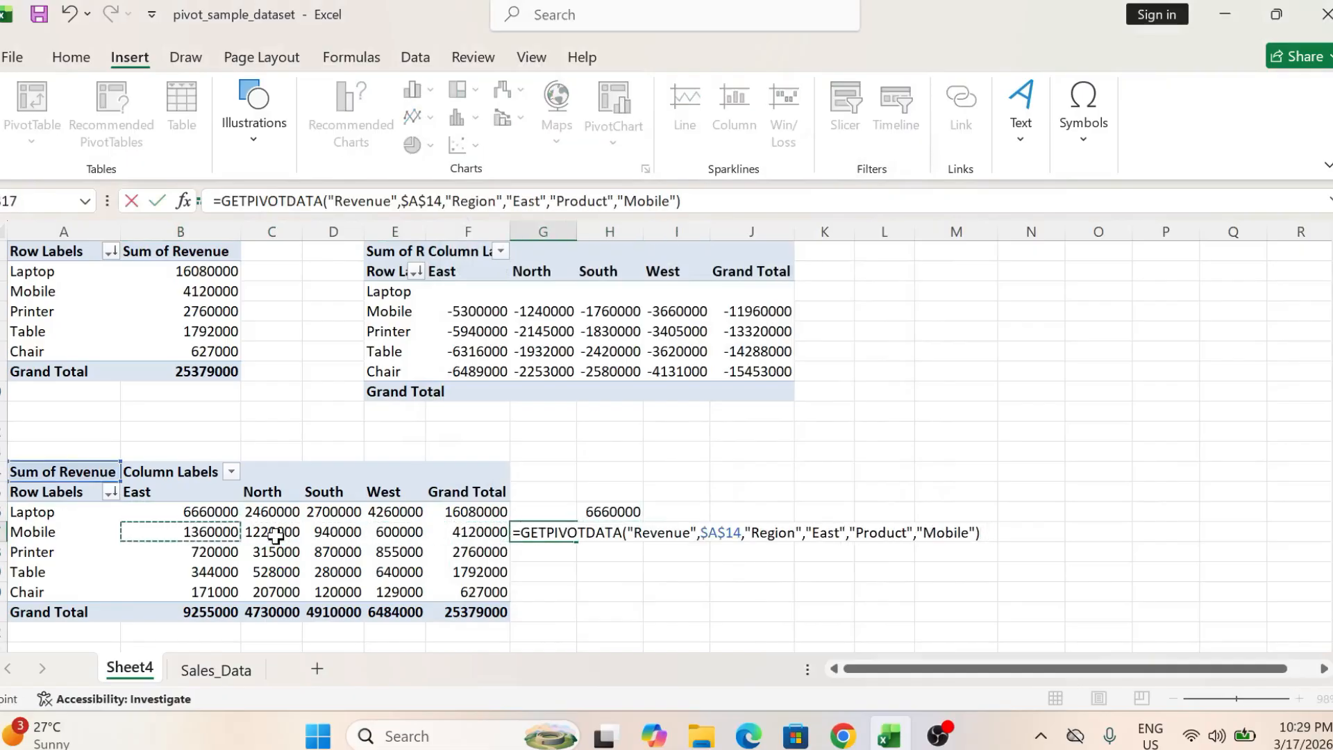
type("-")
key("Left")
key("Left")
key("Left")
key("Left")
key("Up")
key("Return")
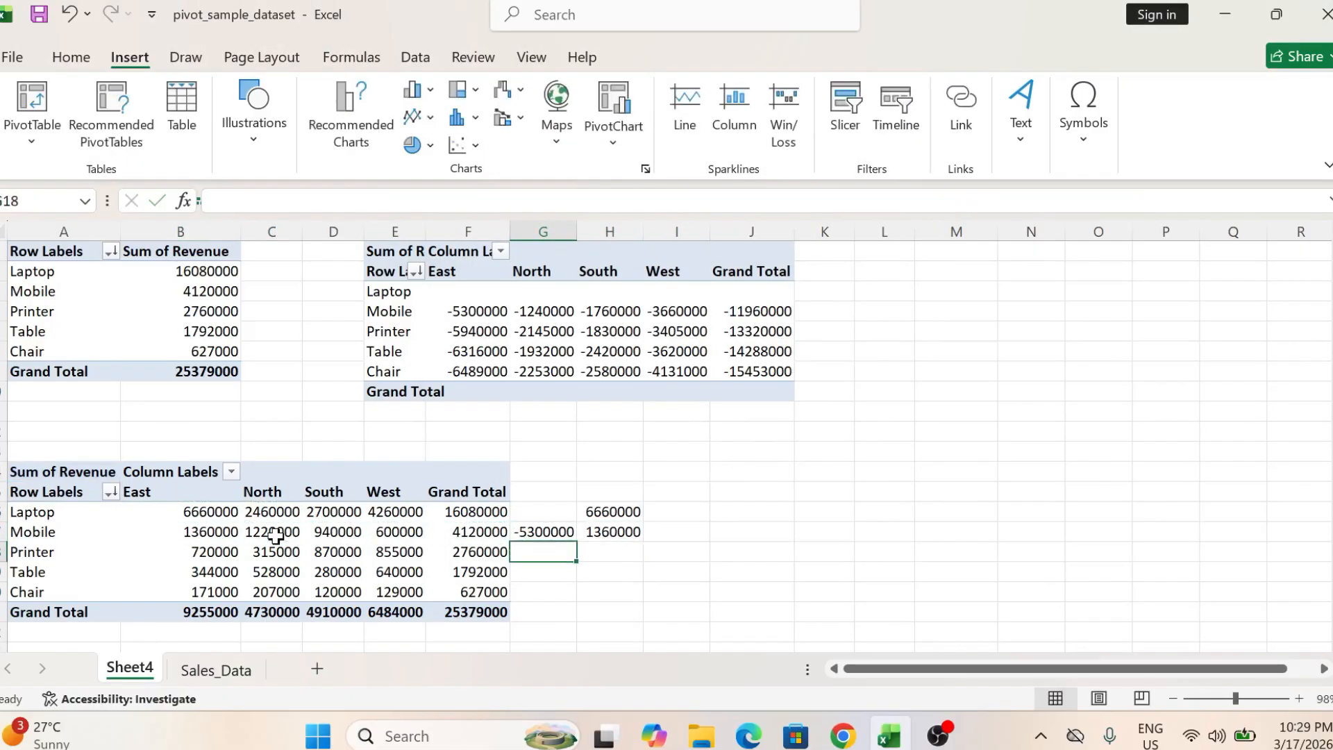
Delete the pasted Laptop and Mobile values from H16:H17.
key("Up")
key("Right")
key("shift+Up")
key("Delete")
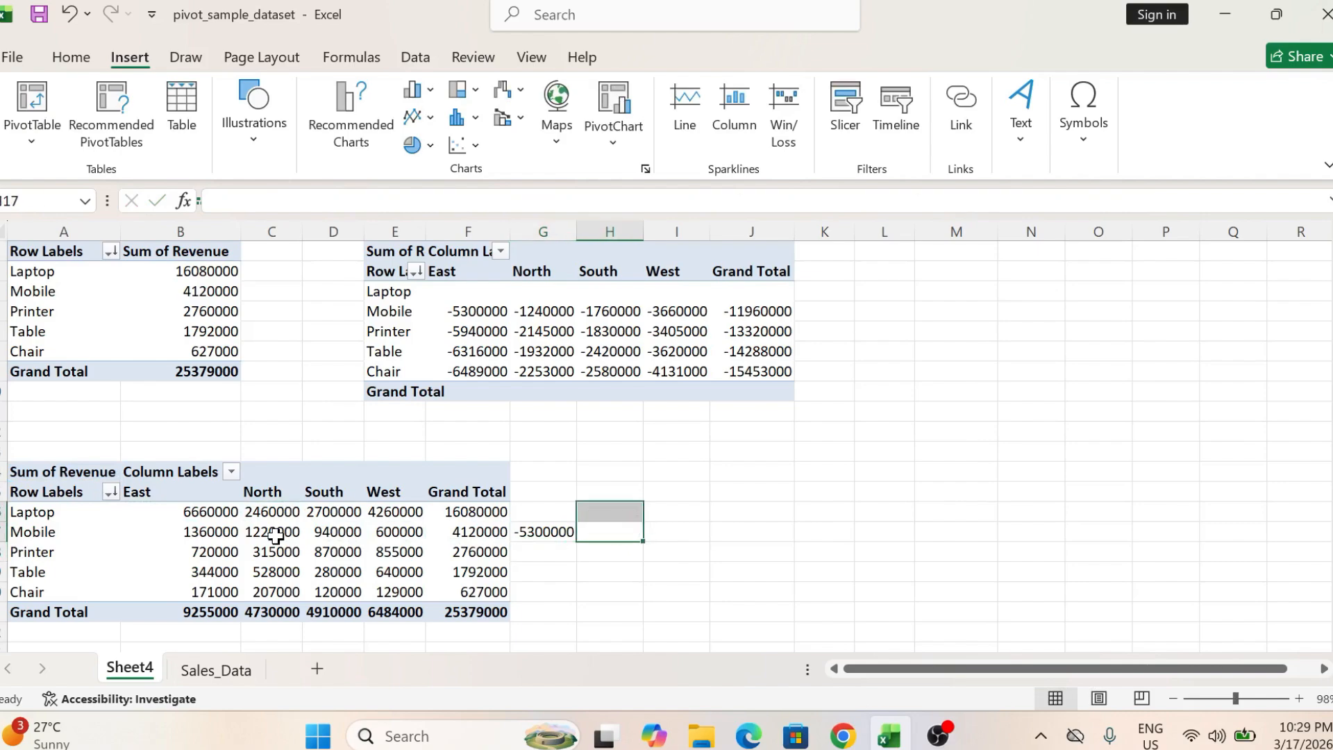
Change the upper region pivot table's values to % Difference From, with base field Product and base item Laptop.
left_click(487, 313)
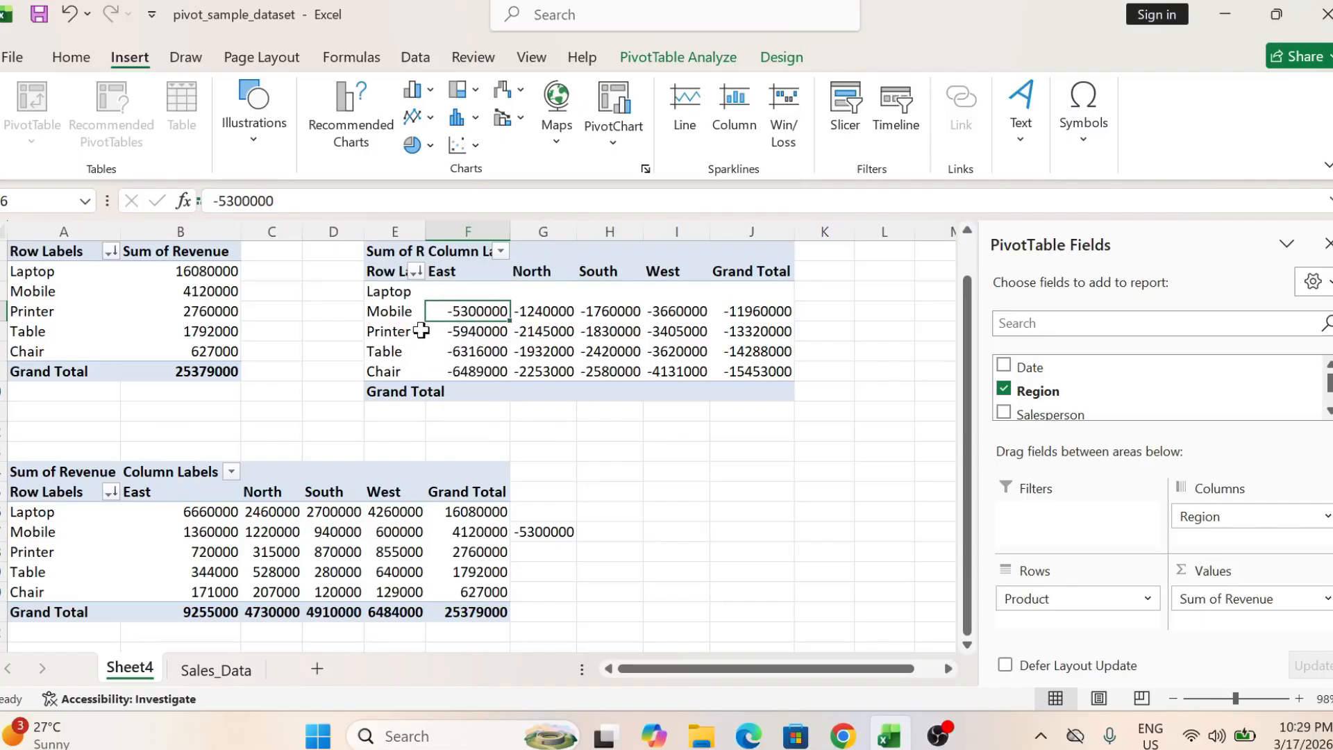
right_click(499, 333)
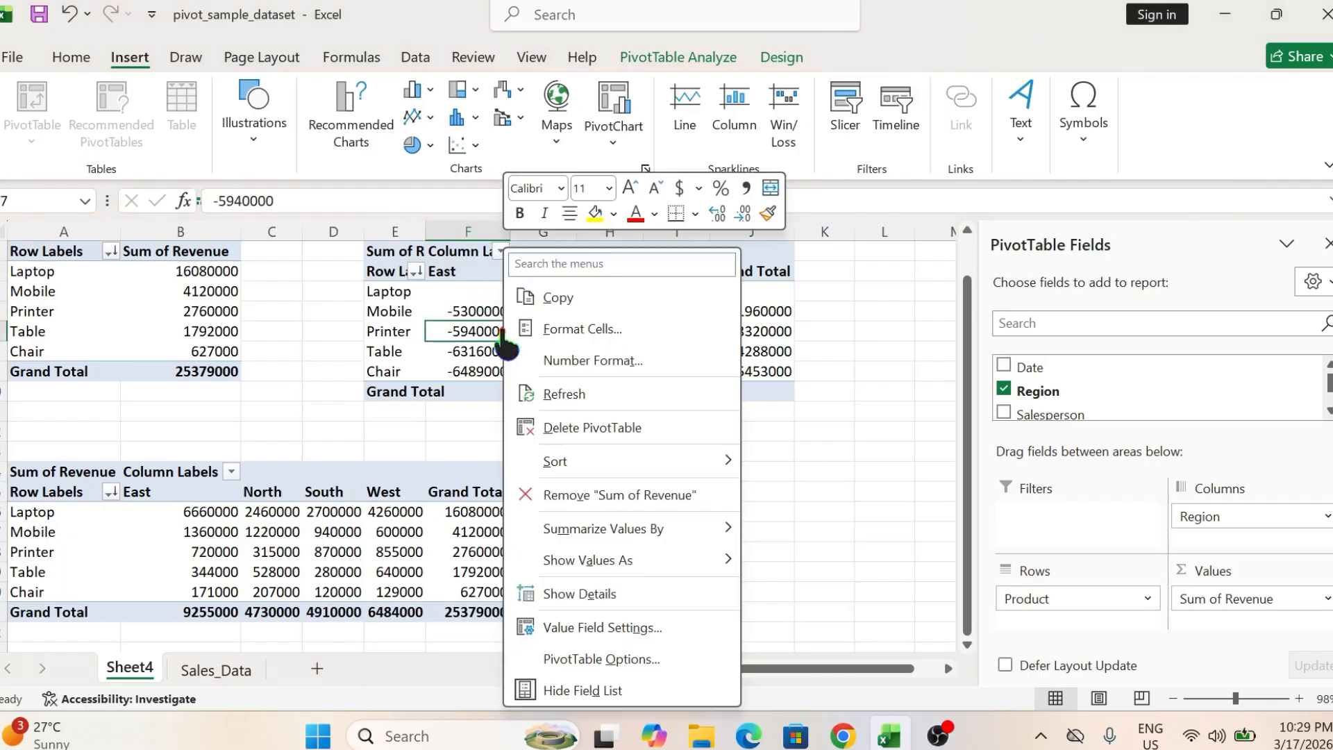
mouse_move(623, 565)
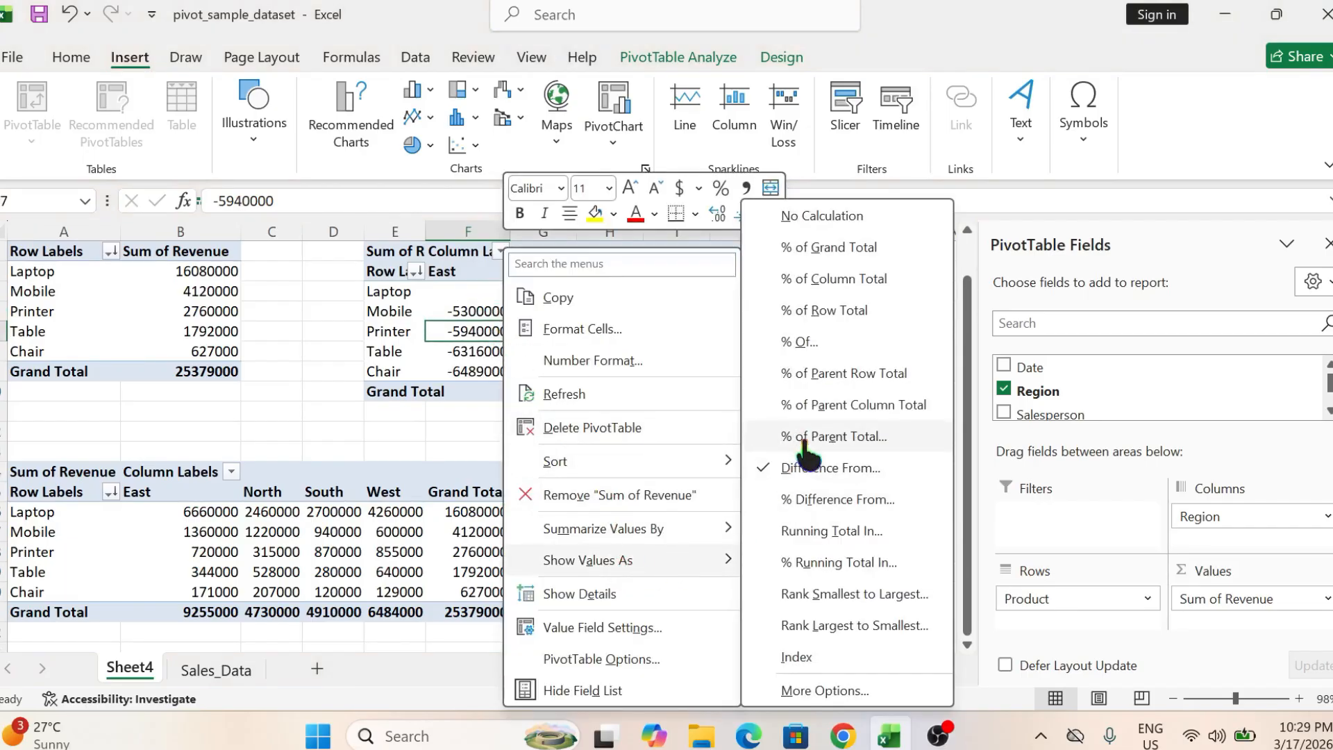
left_click(823, 507)
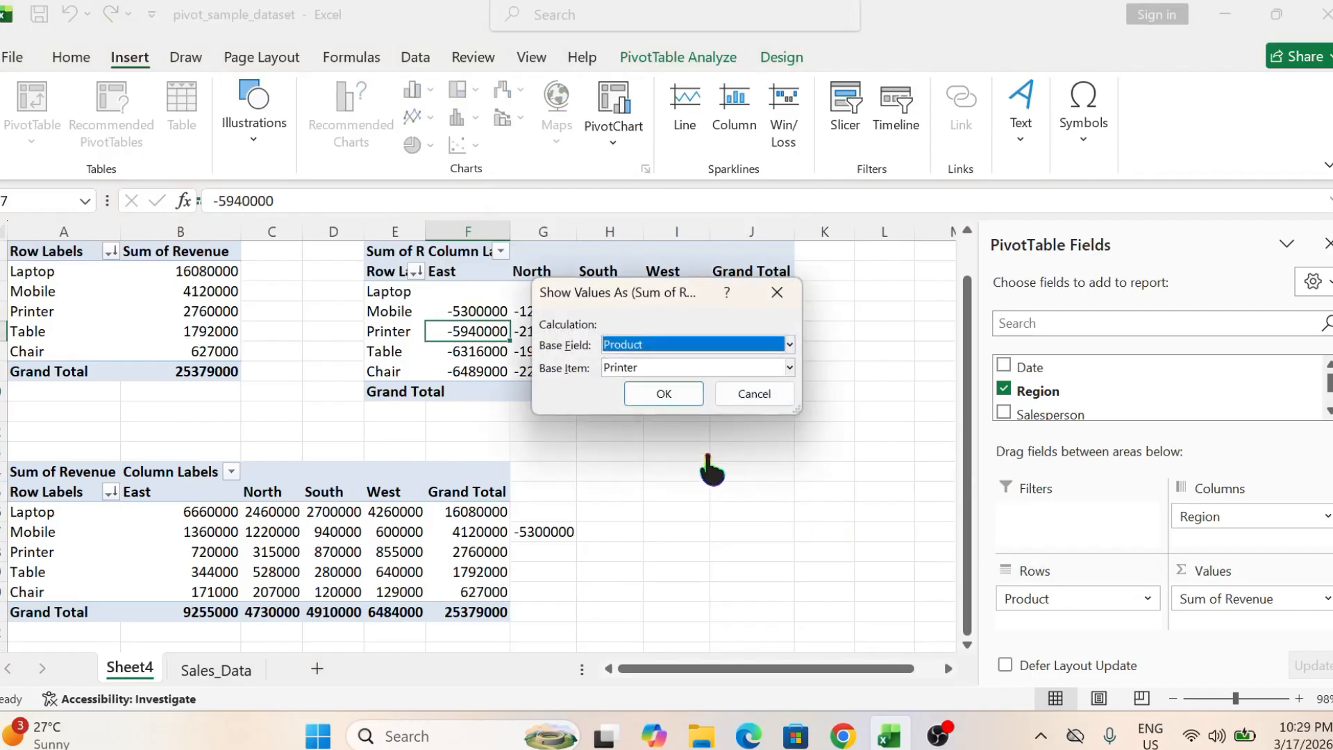
left_click(638, 366)
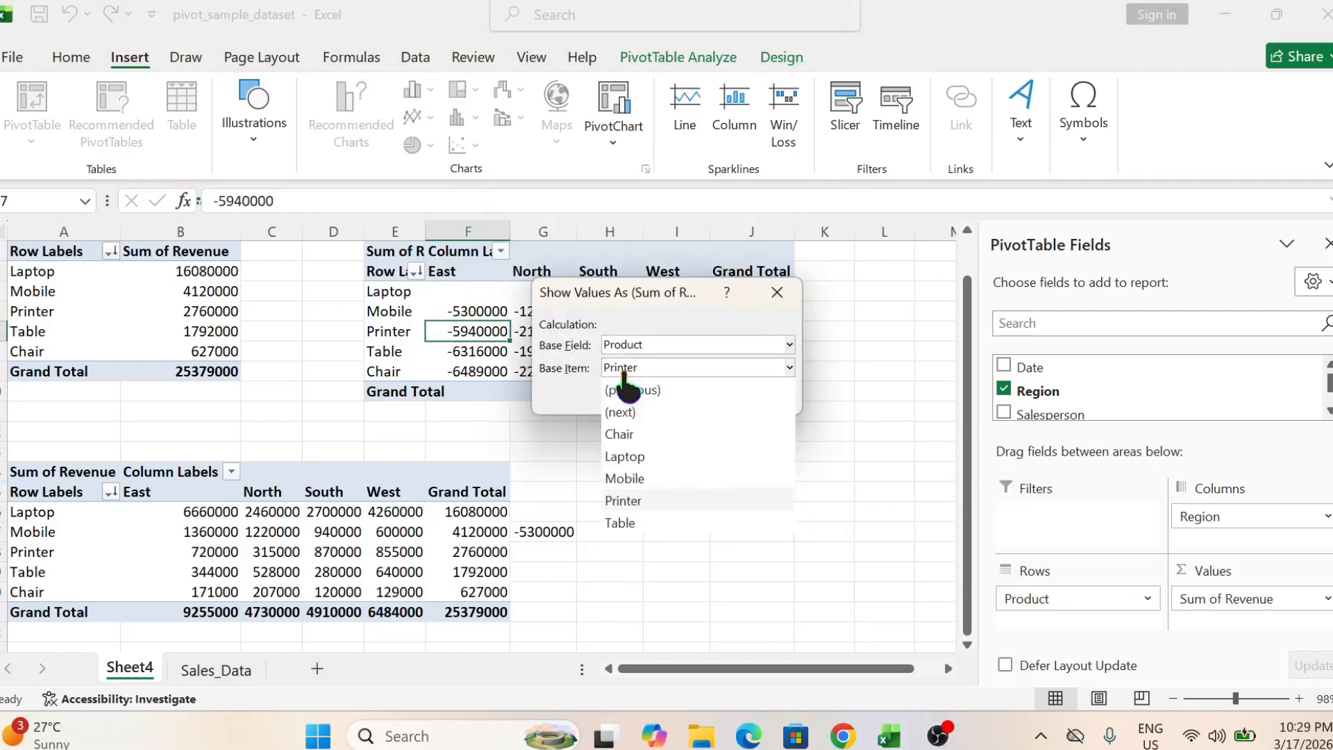
left_click(658, 456)
left_click(659, 409)
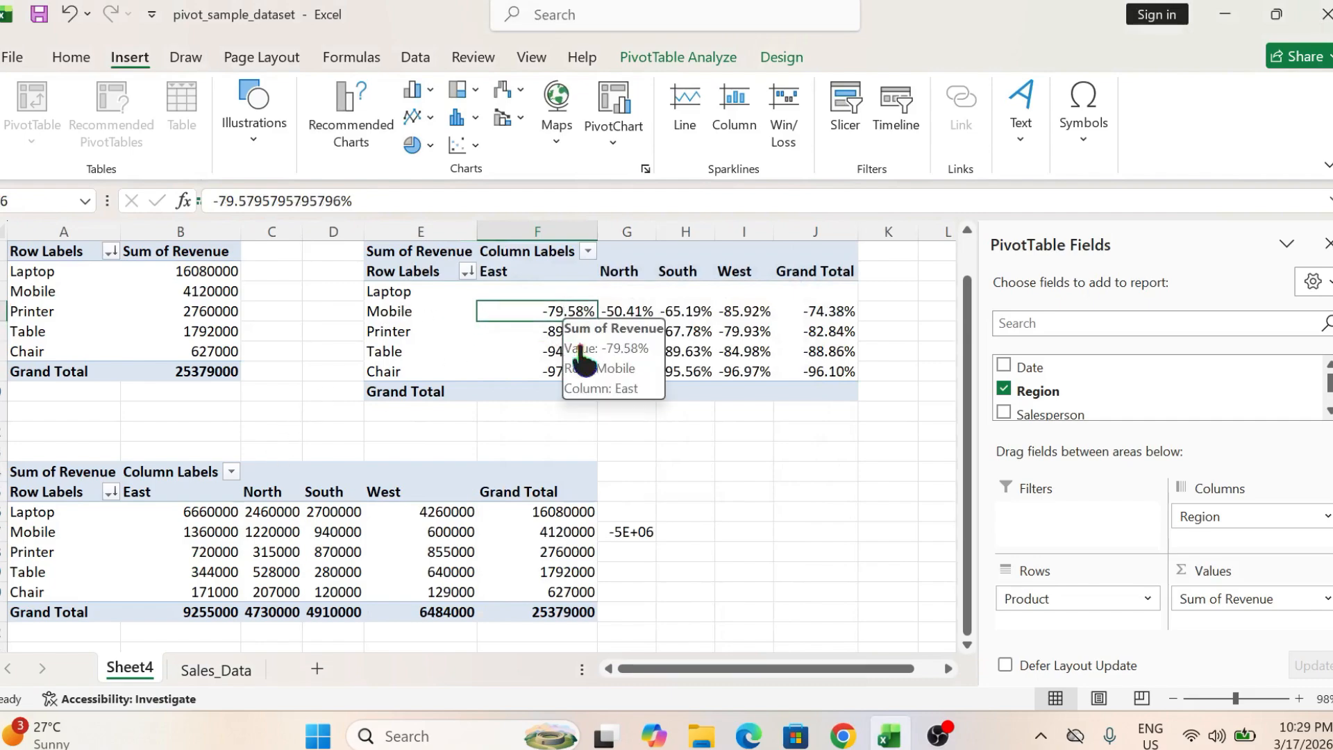
left_click(393, 337)
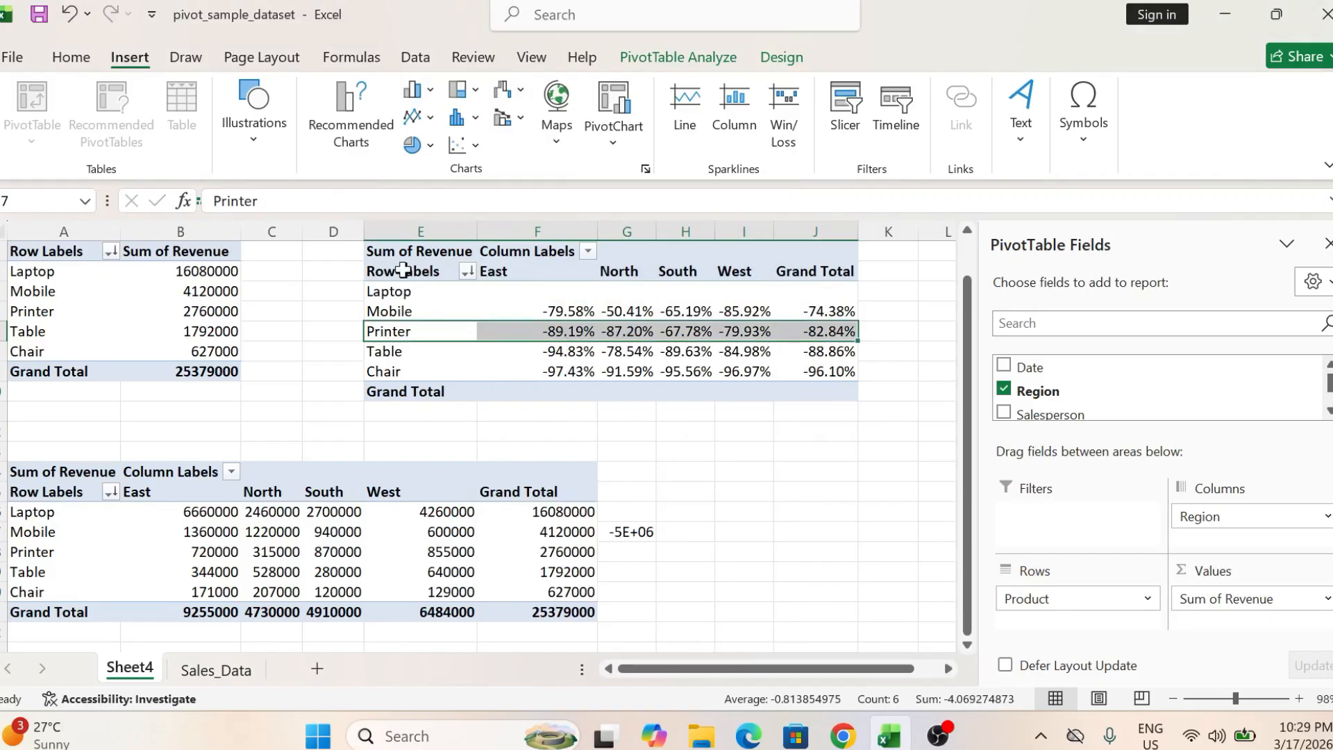
Change the region pivot table at E3 to show values as Rank Smallest to Largest, with base field Product.
left_click(619, 354)
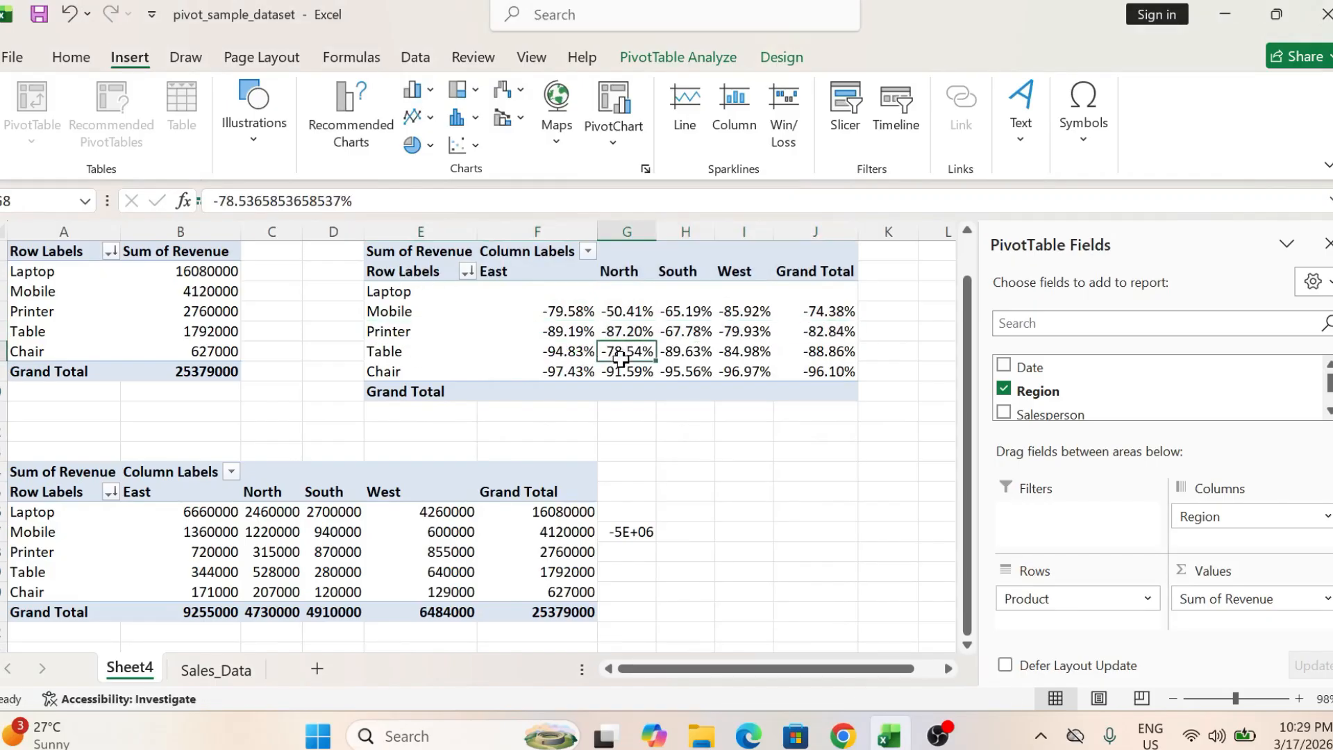
right_click(570, 328)
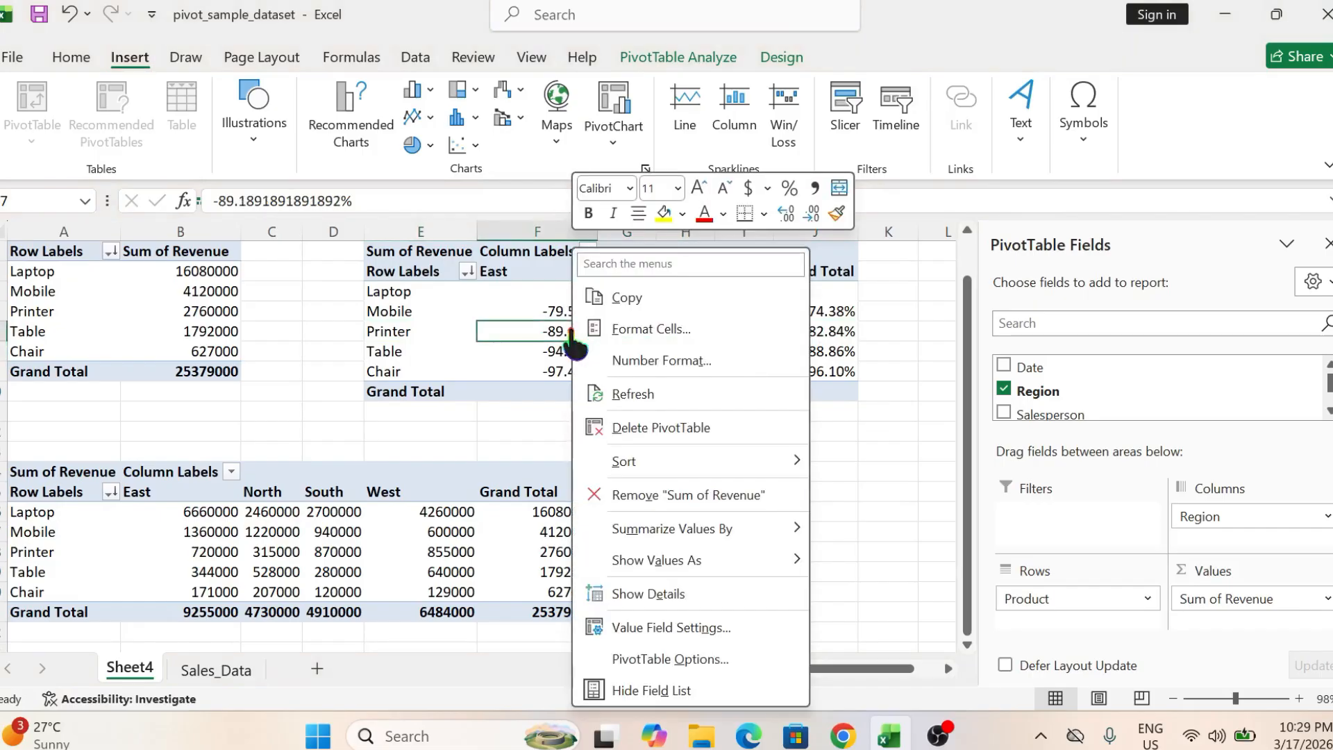
mouse_move(655, 559)
left_click(933, 621)
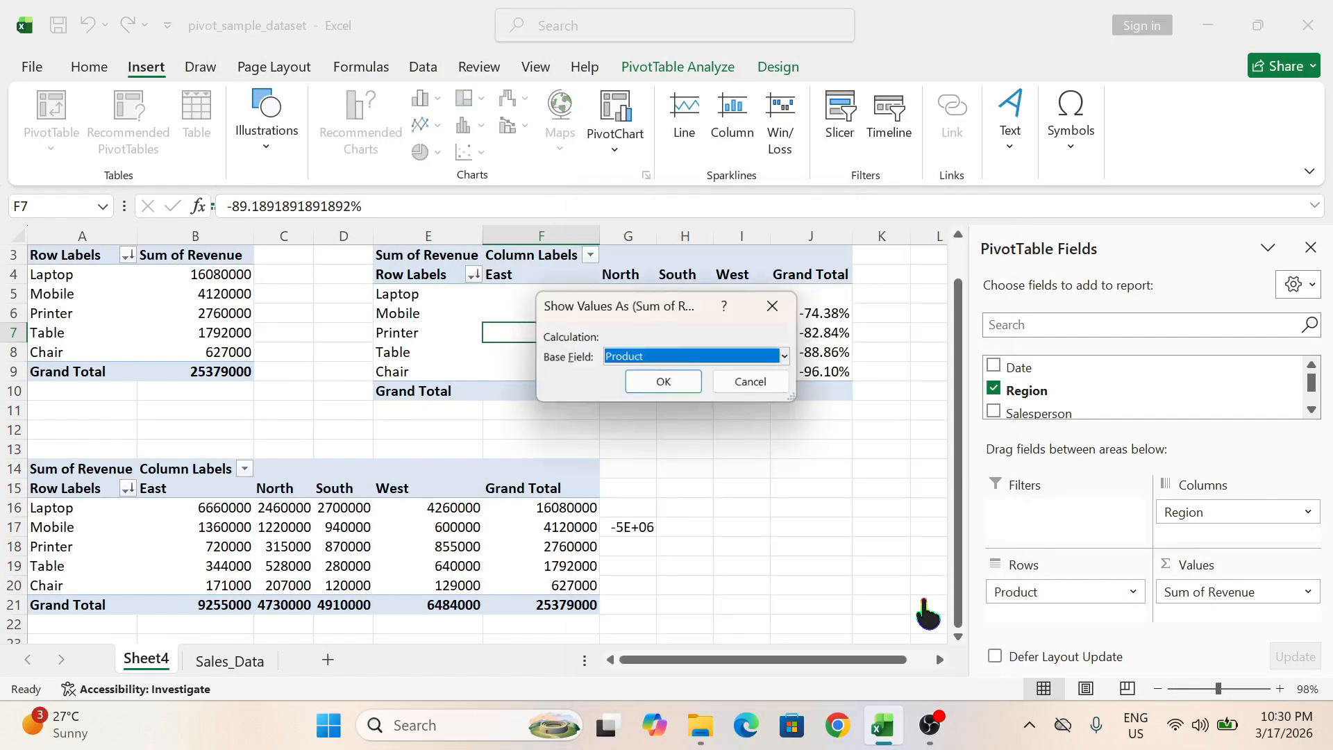
left_click(663, 383)
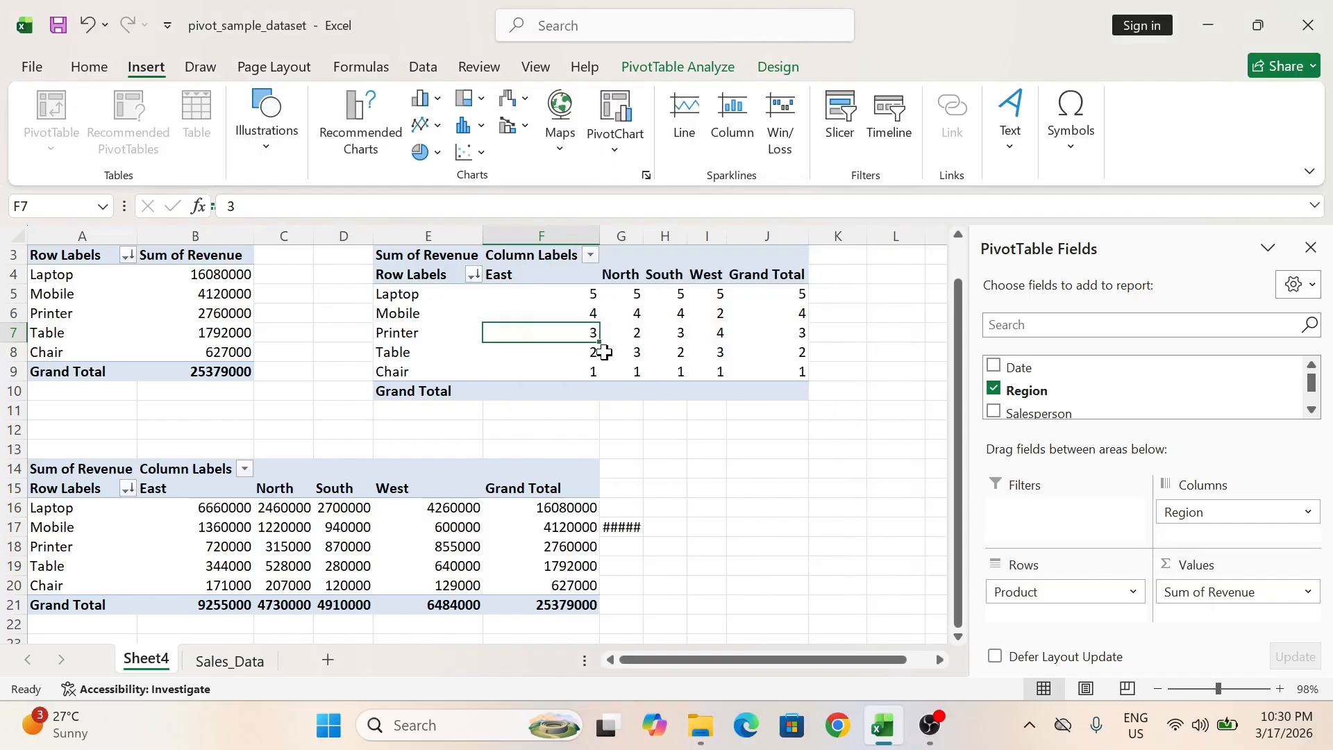
Change the region pivot table at E3 to show values as % Running Total In, with base field Product.
right_click(607, 339)
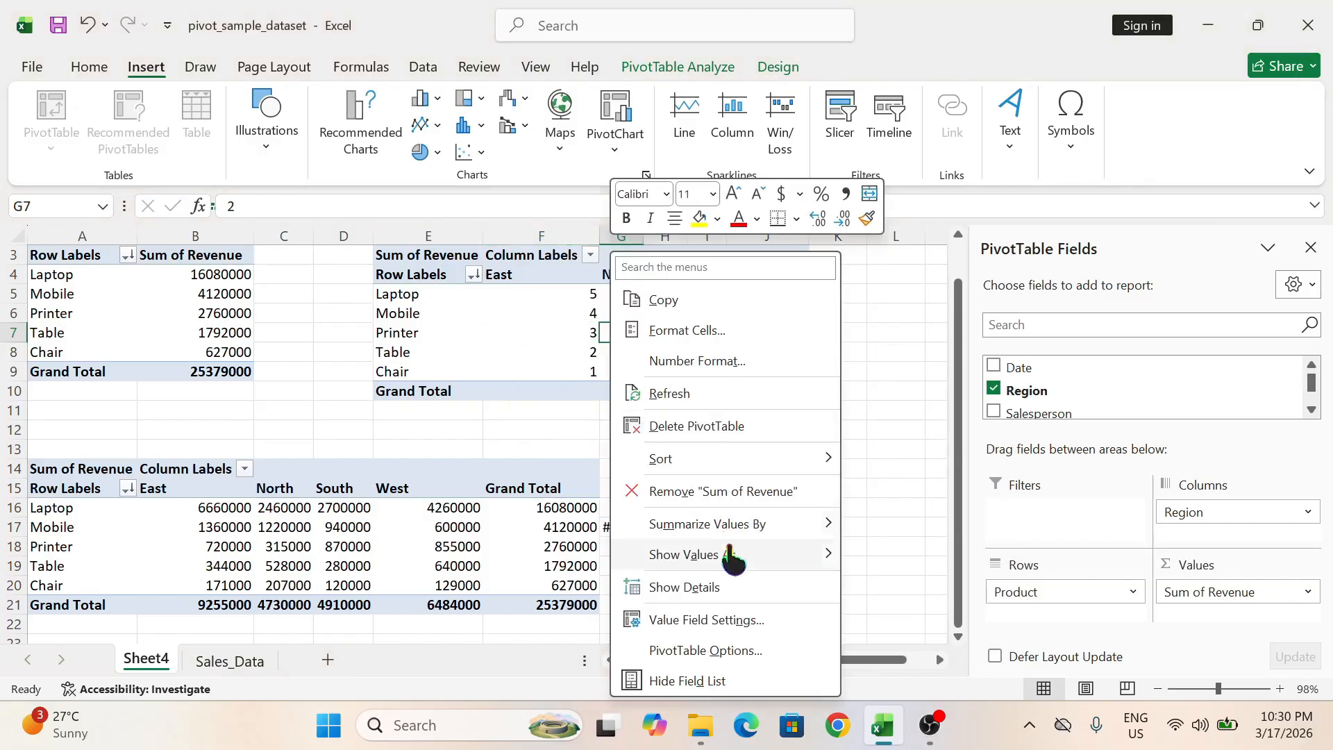
mouse_move(733, 556)
left_click(952, 618)
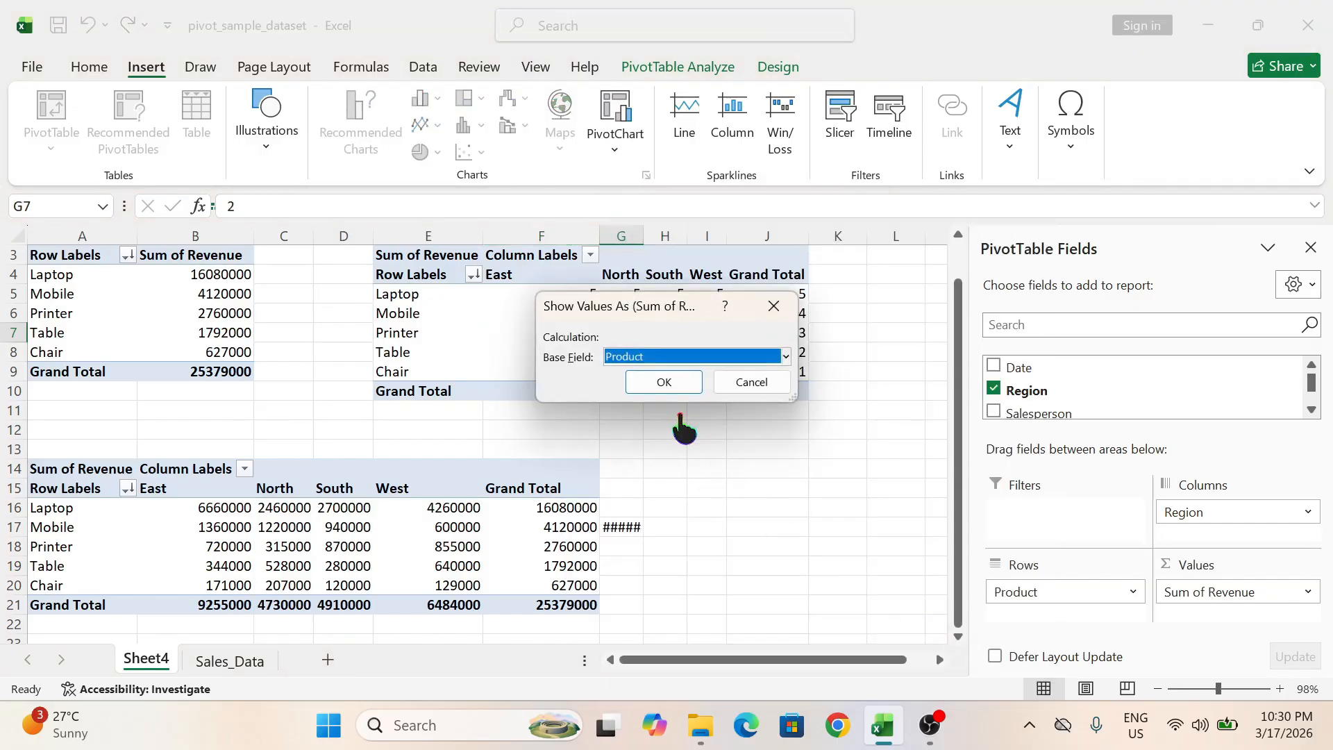
left_click(661, 382)
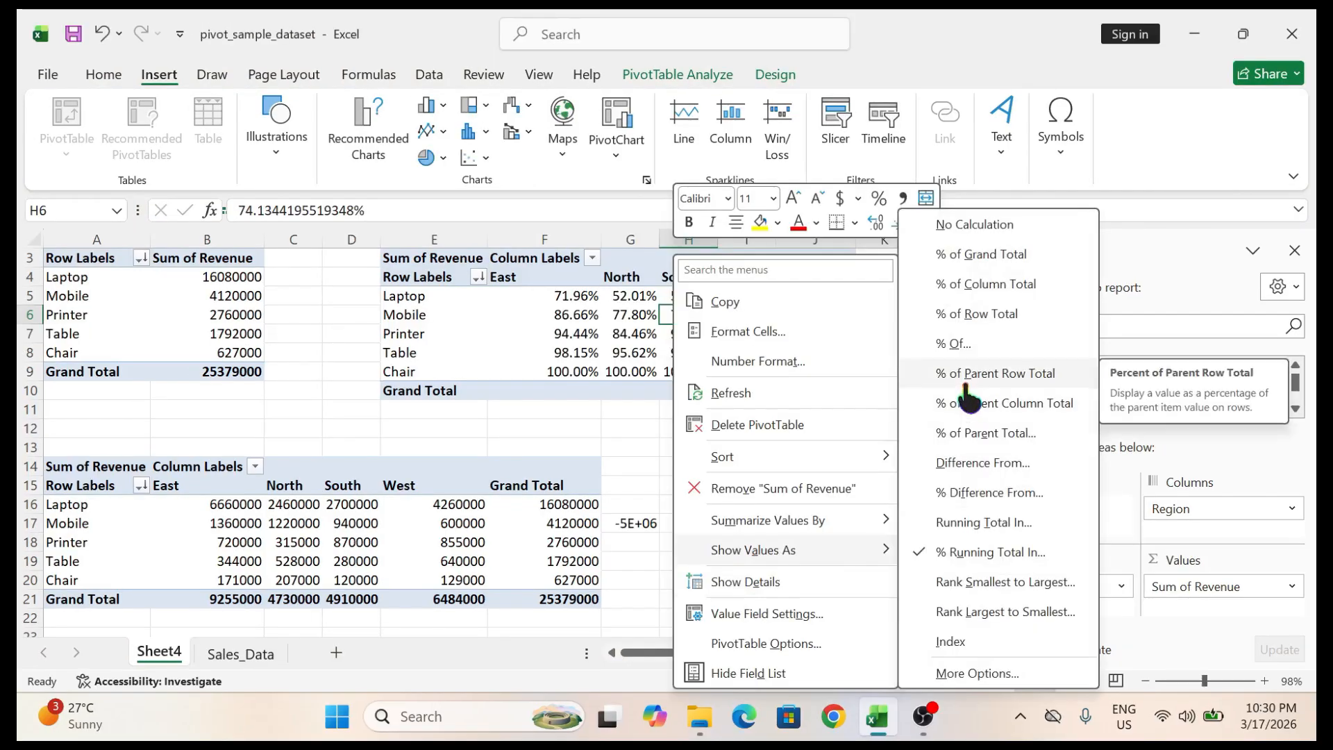
left_click(603, 321)
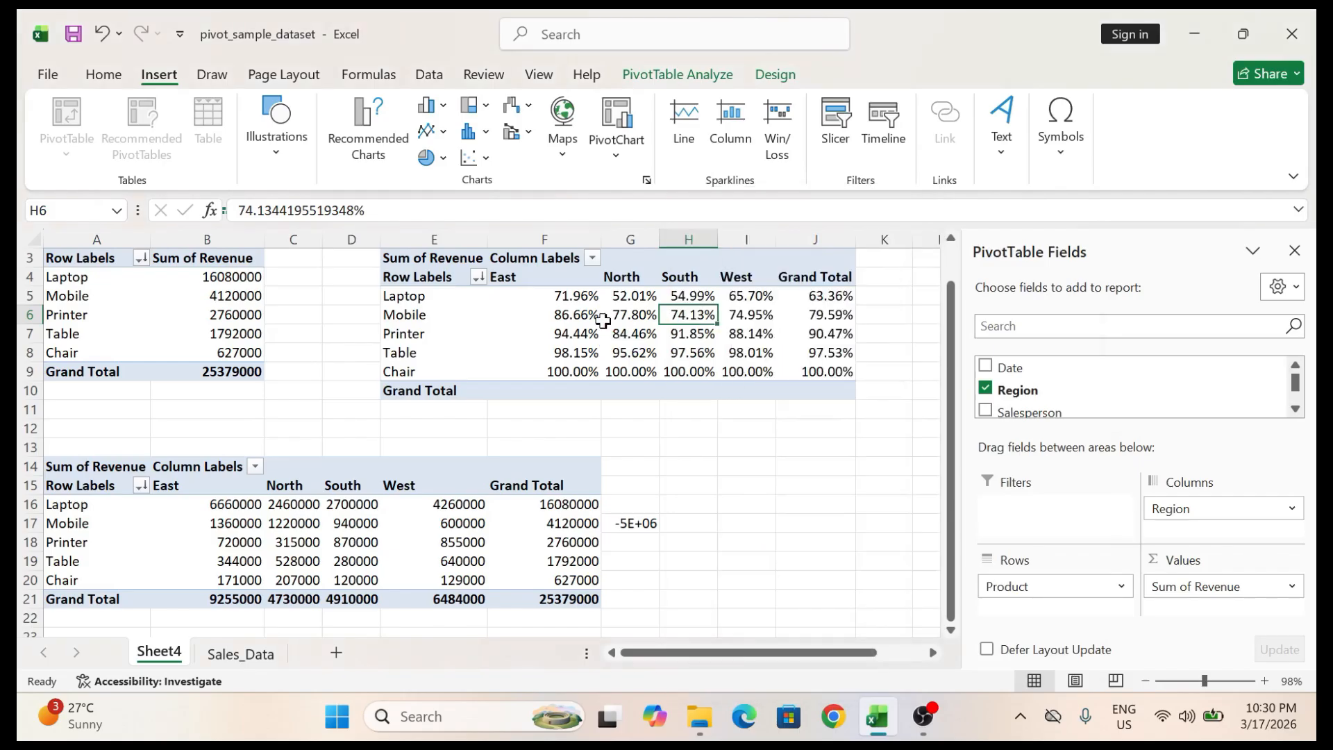
Delete the region pivot table at A14 together with the formula beside it in G17.
left_click(386, 452)
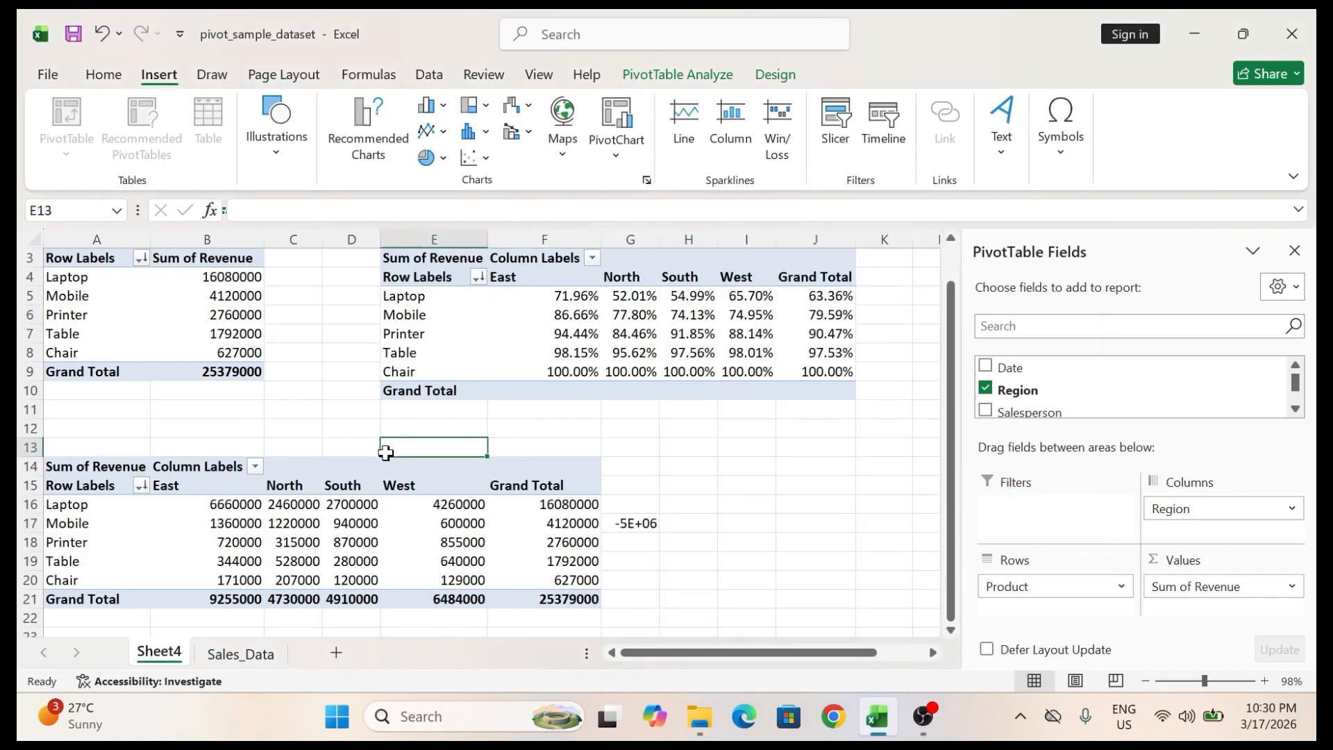
key("Down")
key("Home")
key("ctrl+shift+Down")
key("shift+Right")
key("ctrl+shift+Right")
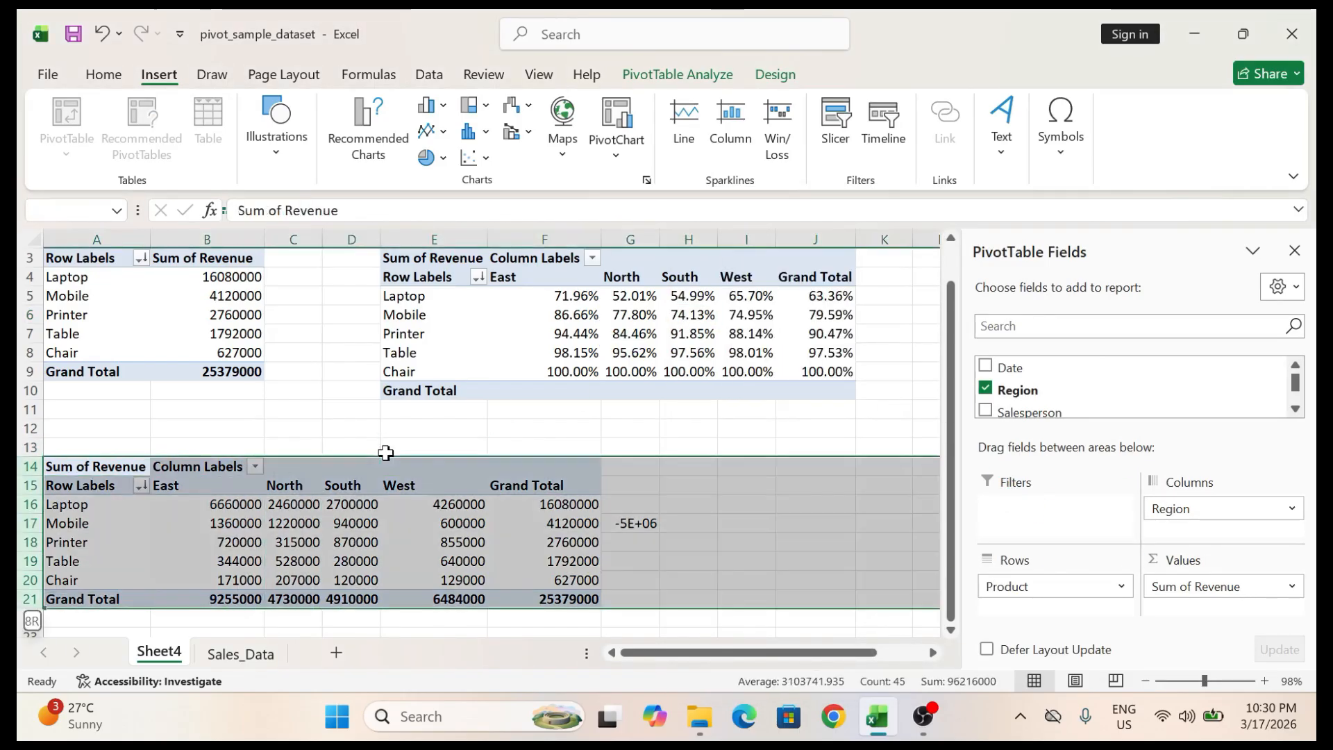
key("ctrl+shift+Left")
key("ctrl+shift+Right")
key("ctrl+shift+Left")
key("shift+Right")
key("shift+Right")
key("shift+Right")
key("shift+Right")
key("shift+Right")
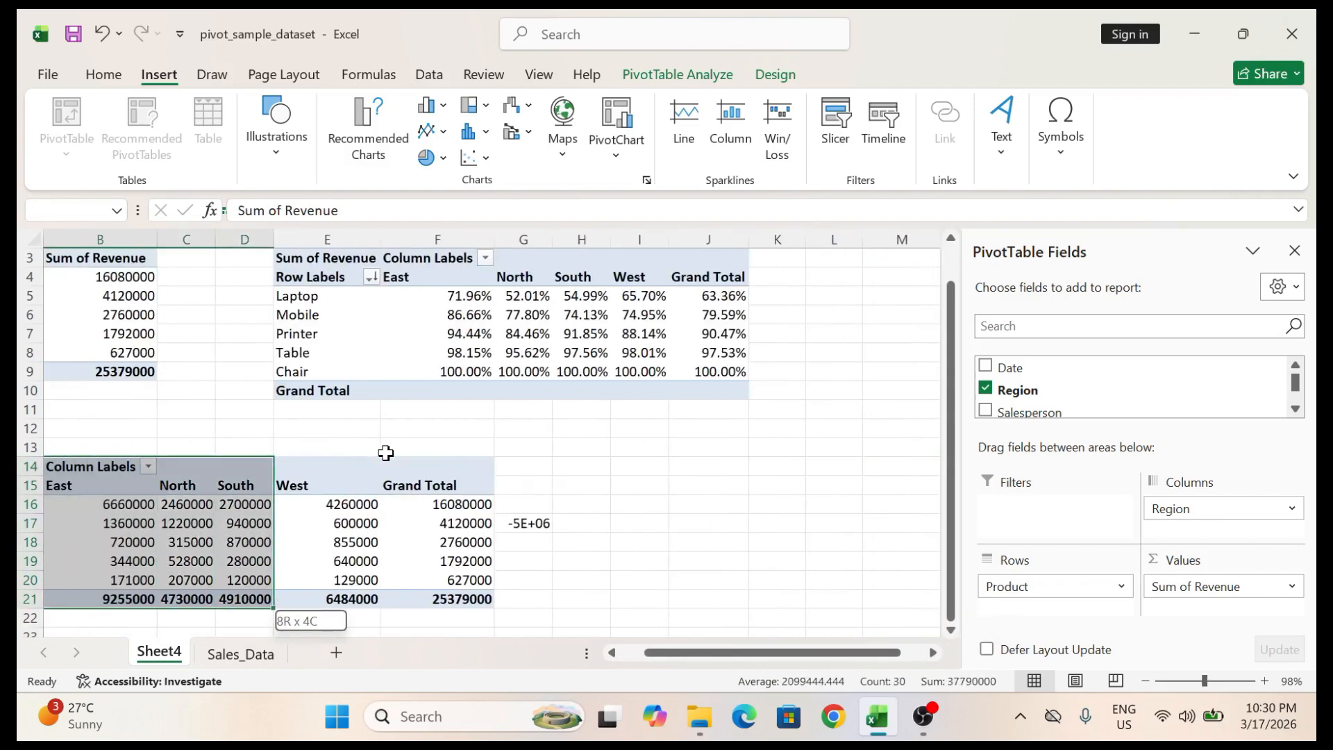
key("Delete")
key("Up")
key("ctrl+Up")
key("ctrl+Up")
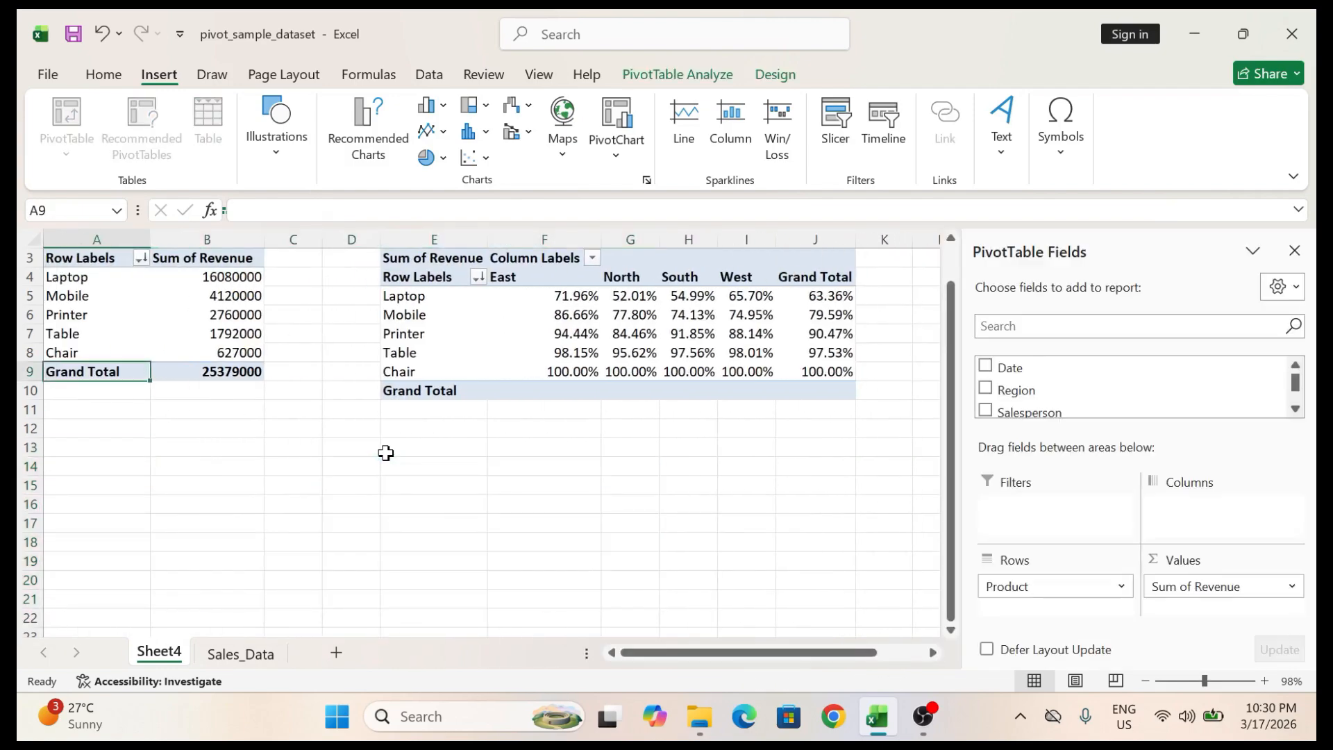
Reset the remaining region pivot table's values to No Calculation.
key("Right")
key("Right")
key("Right")
key("Right")
key("Down")
key("Down")
key("Down")
key("Right")
key("Right")
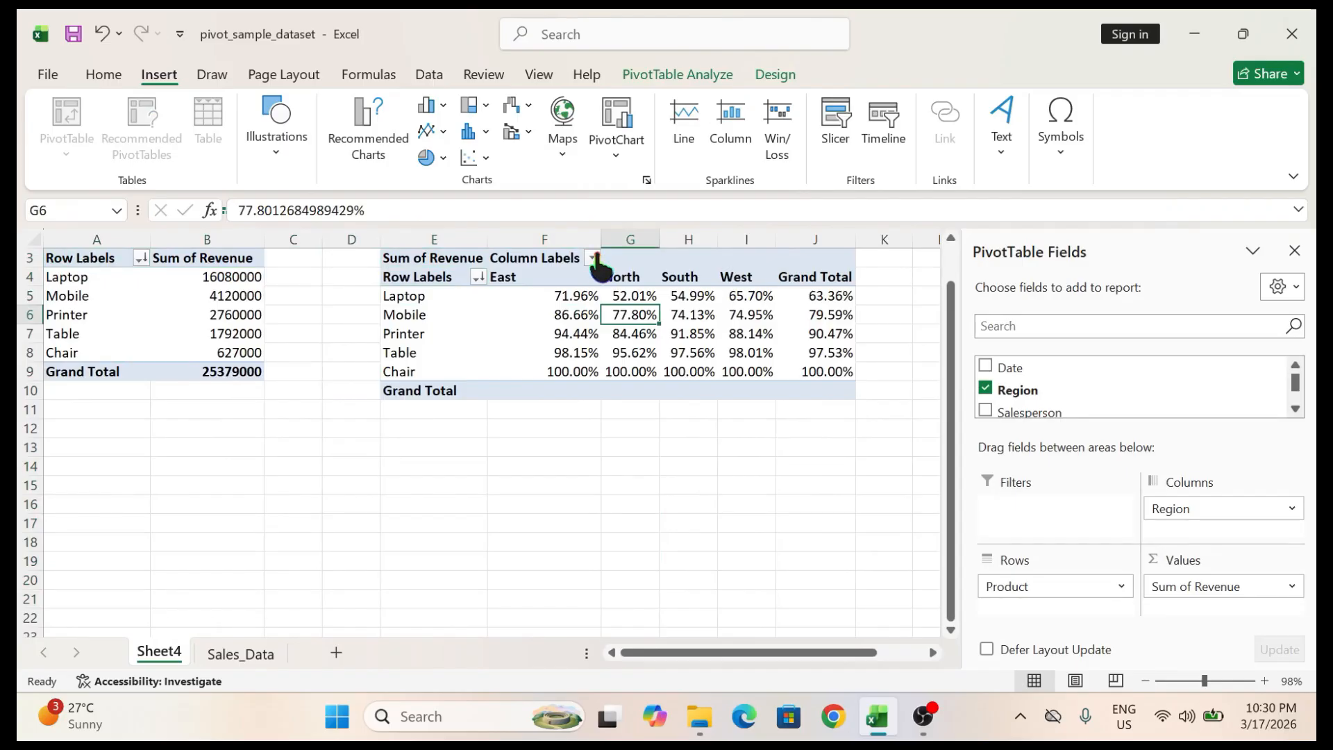
right_click(732, 351)
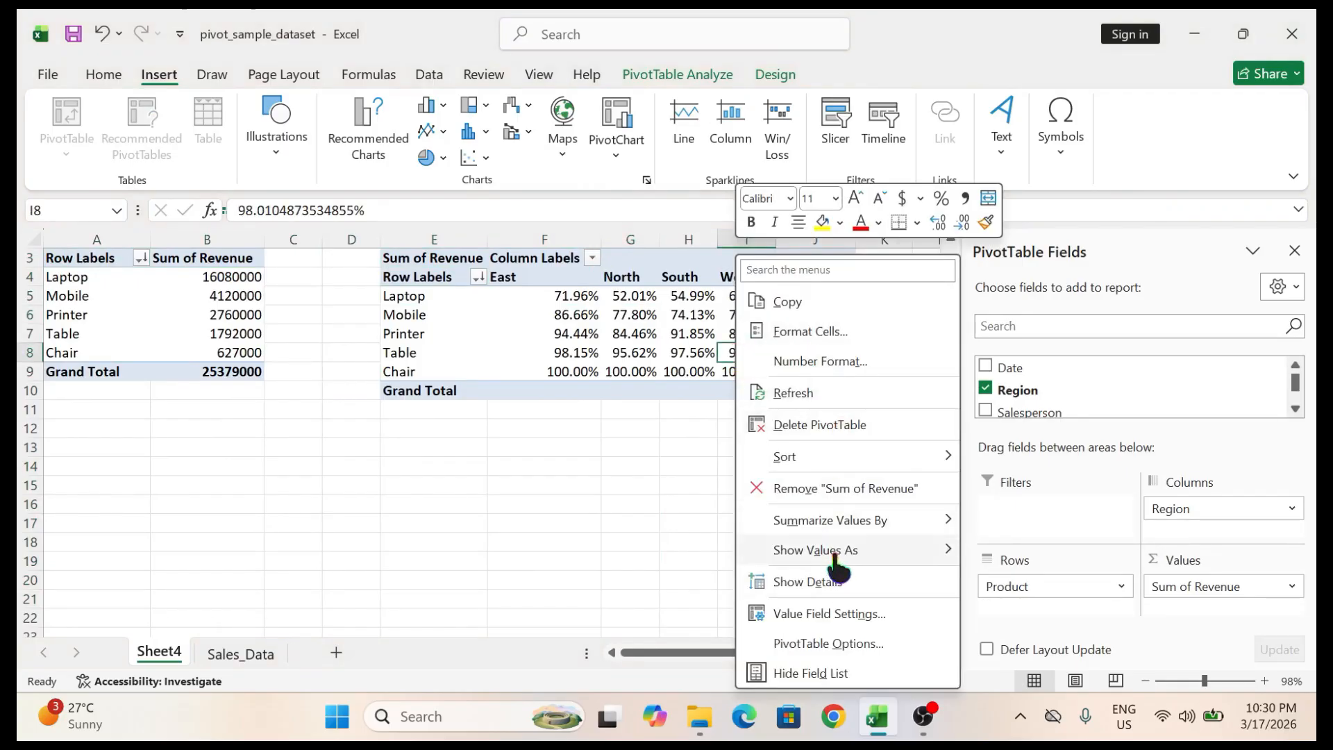
mouse_move(835, 547)
left_click(1100, 223)
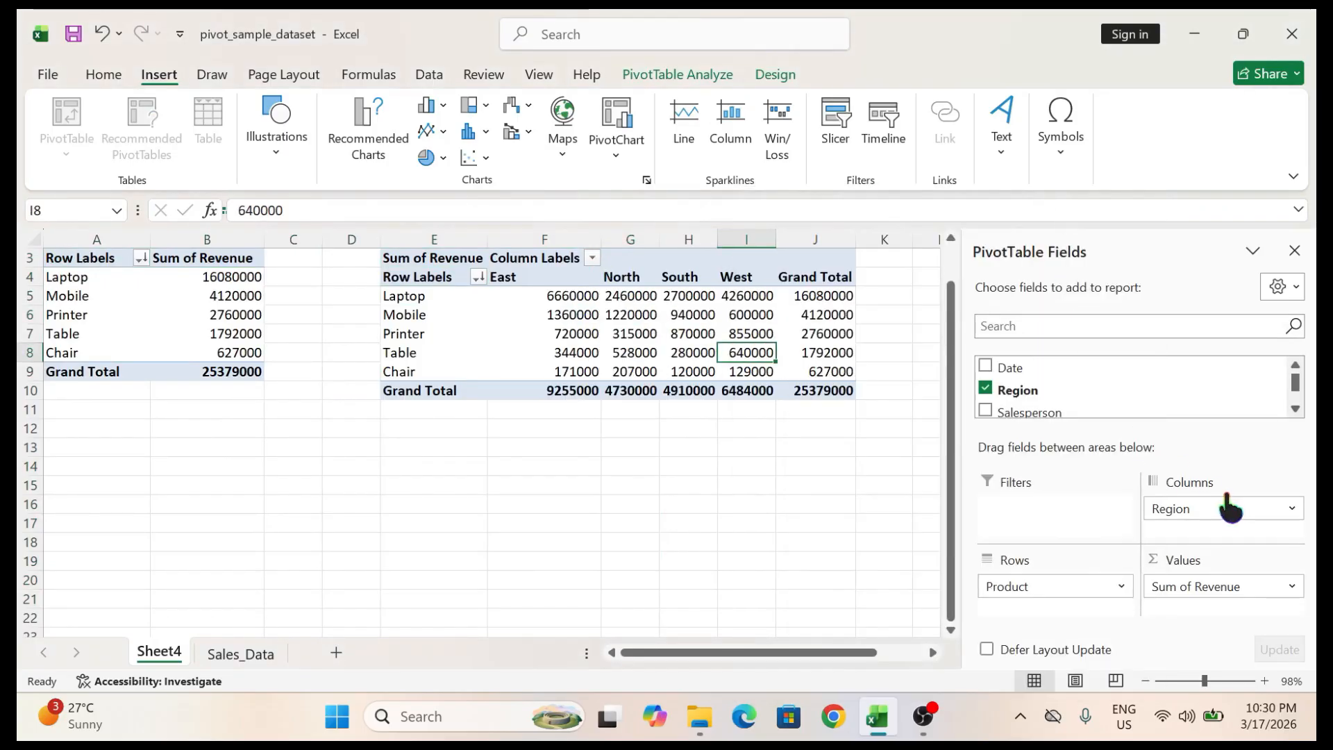
Move the Region field from columns to rows, placing it above Product.
left_click_drag(1224, 508, 1050, 583)
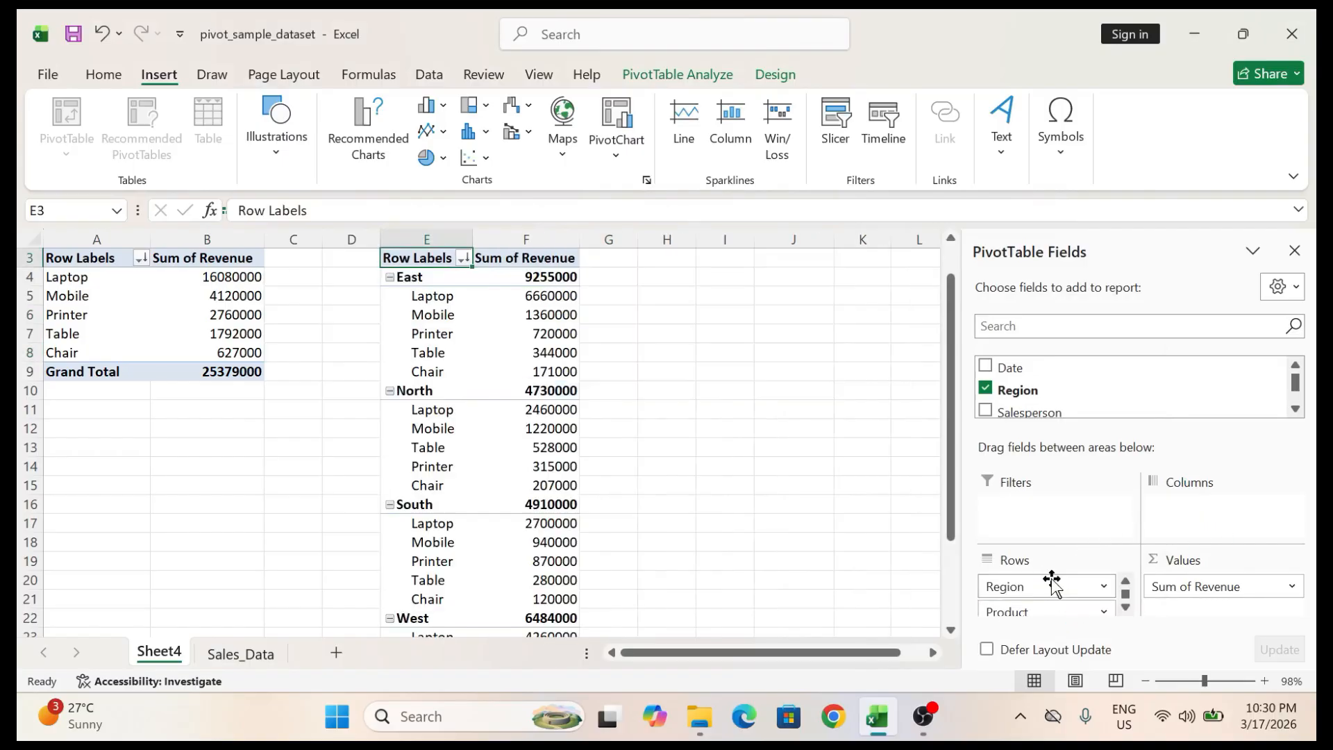
right_click(533, 363)
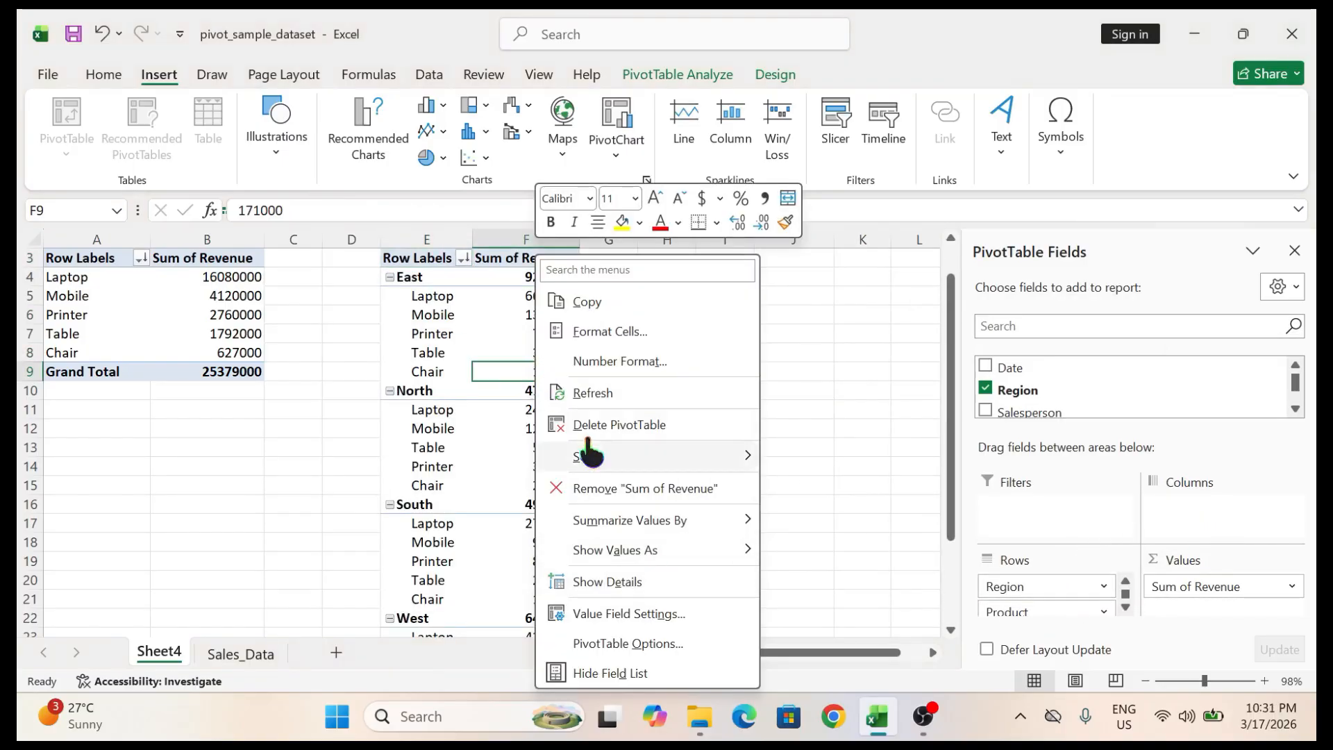
key("Escape")
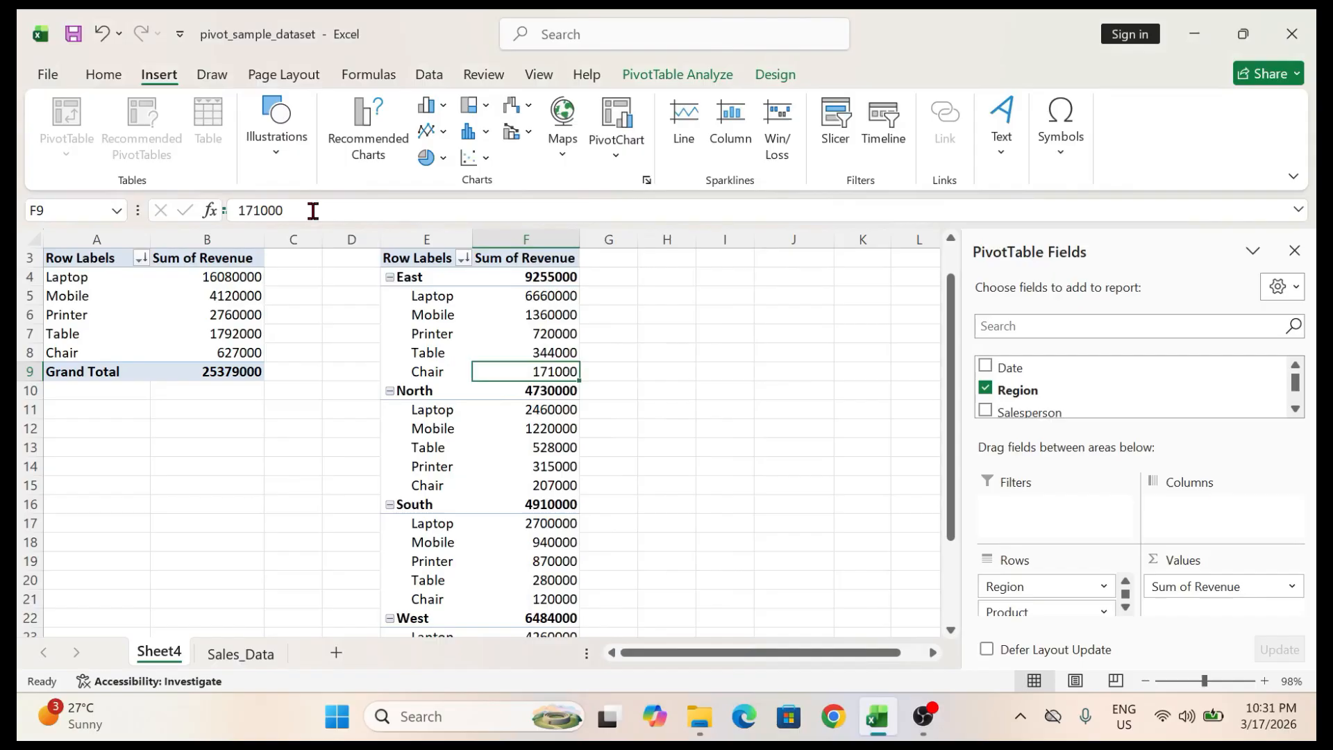
Examine how the products are nested under each region in the compact row labels of the pivot table at E3.
left_click(394, 275)
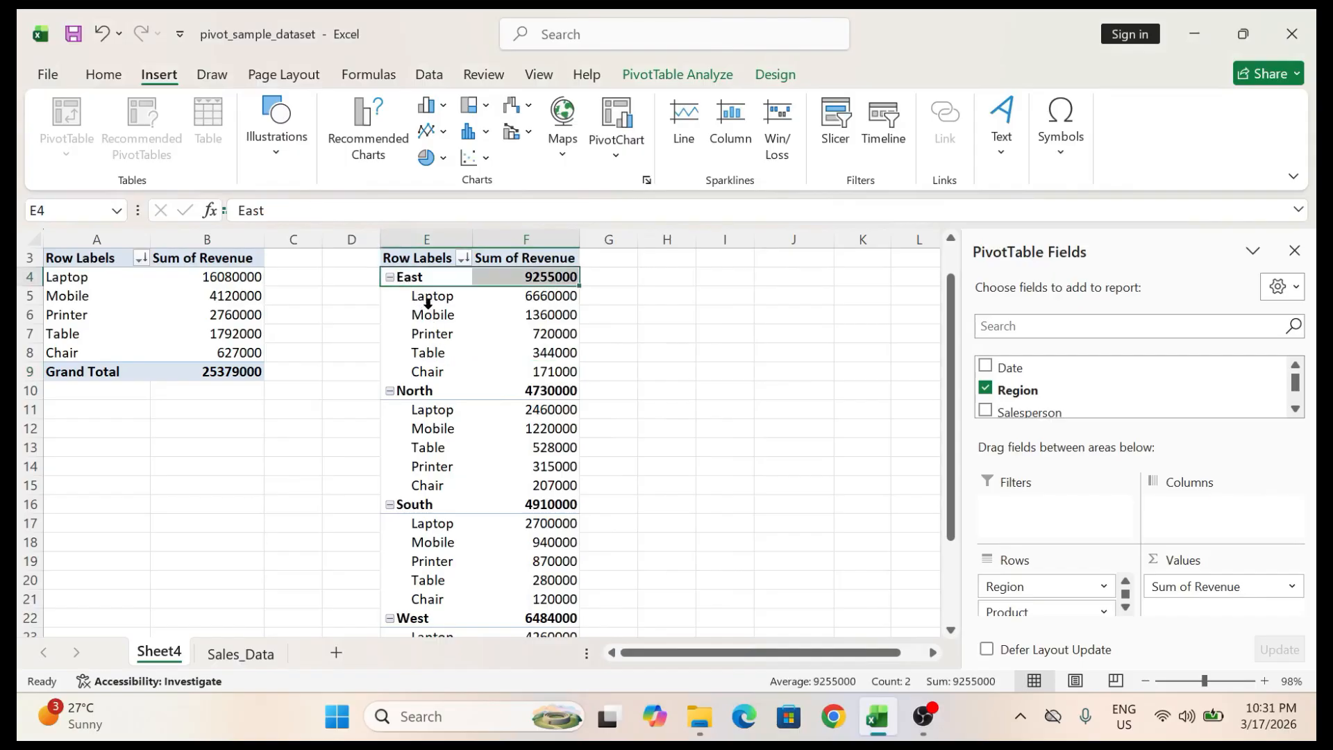
key("Down")
key("Down")
key("Down")
key("Down")
key("Down")
key("Down")
key("Down")
key("Down")
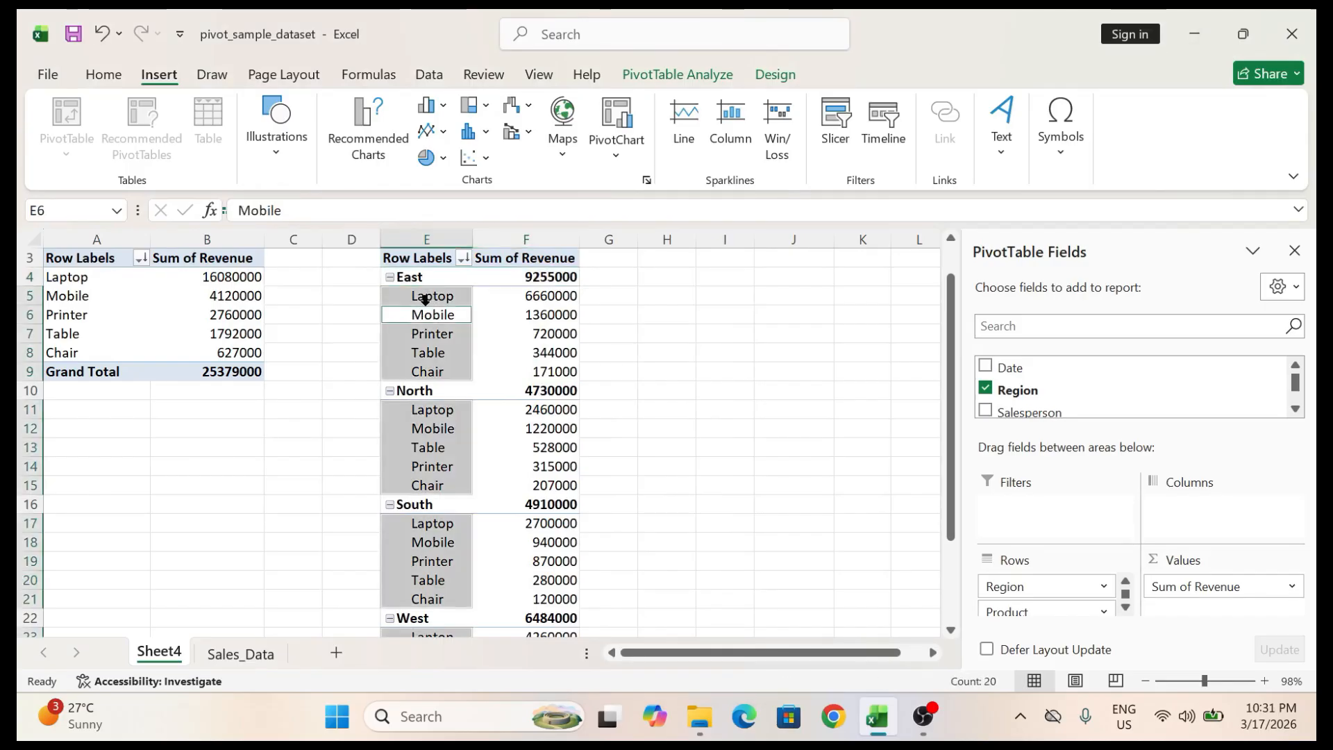
key("Down")
key("Down")
key("Down")
key("Down")
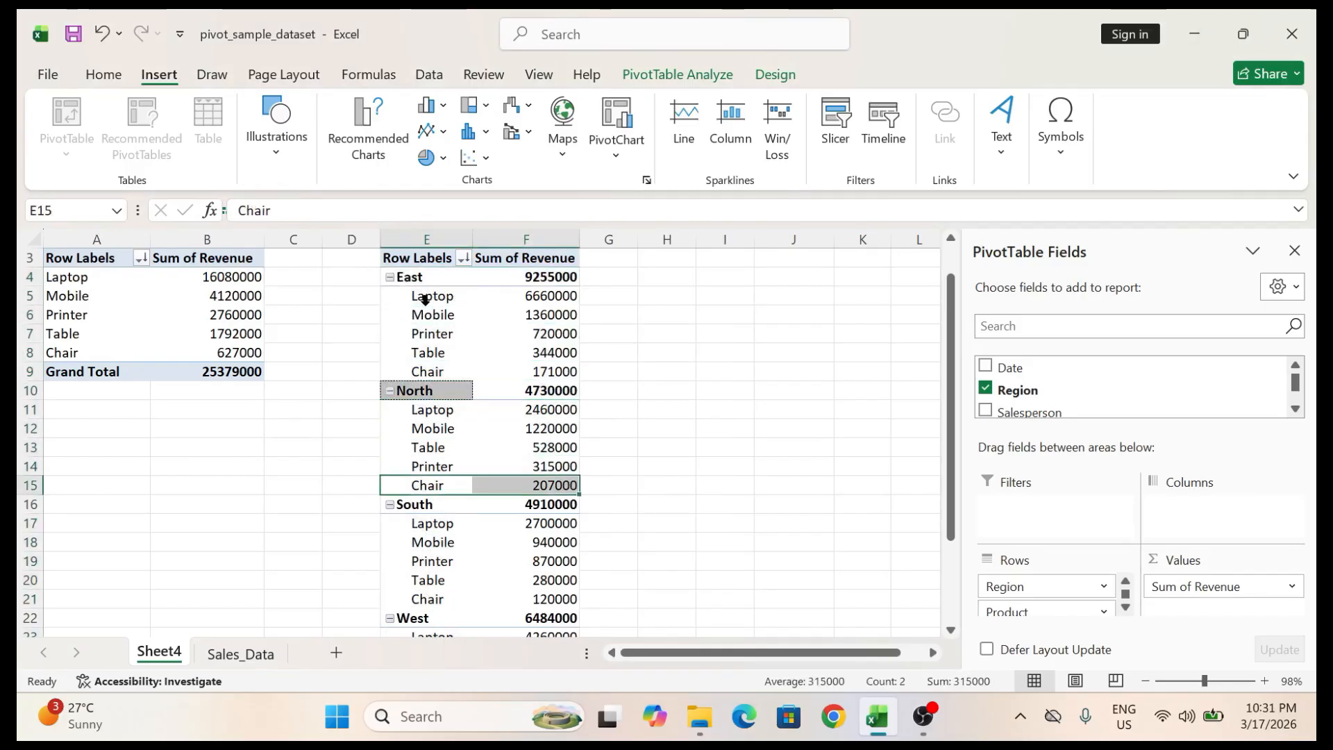
right_click(542, 371)
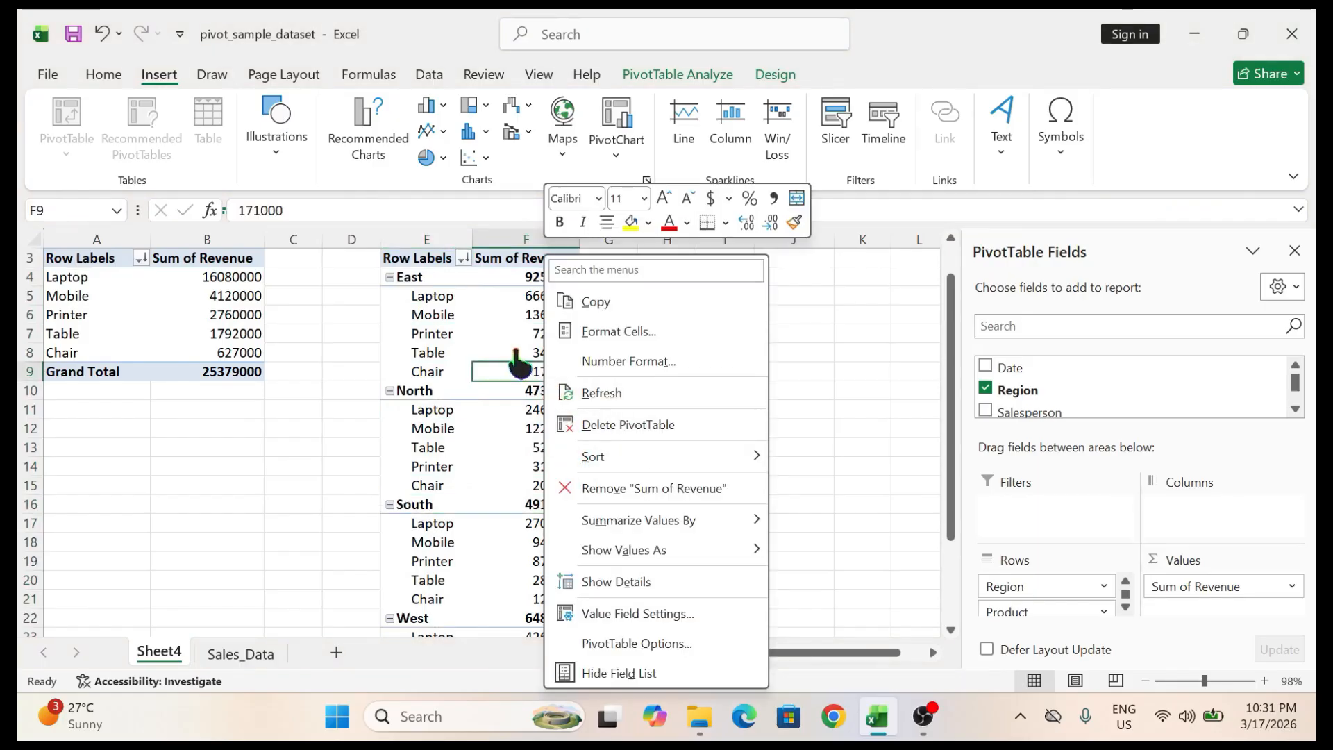
key("Escape")
Show the pivot table at E3 in Tabular Form, and undo that layout change.
left_click(776, 75)
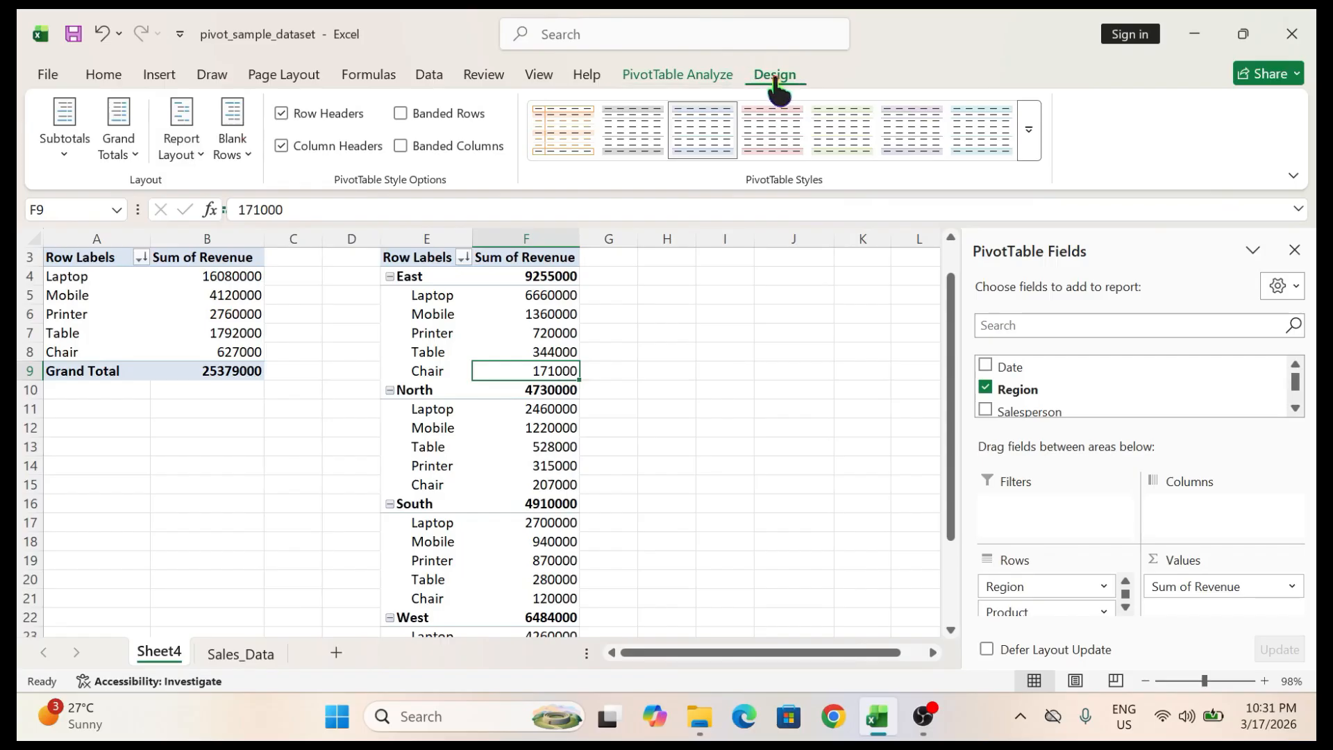
left_click(181, 147)
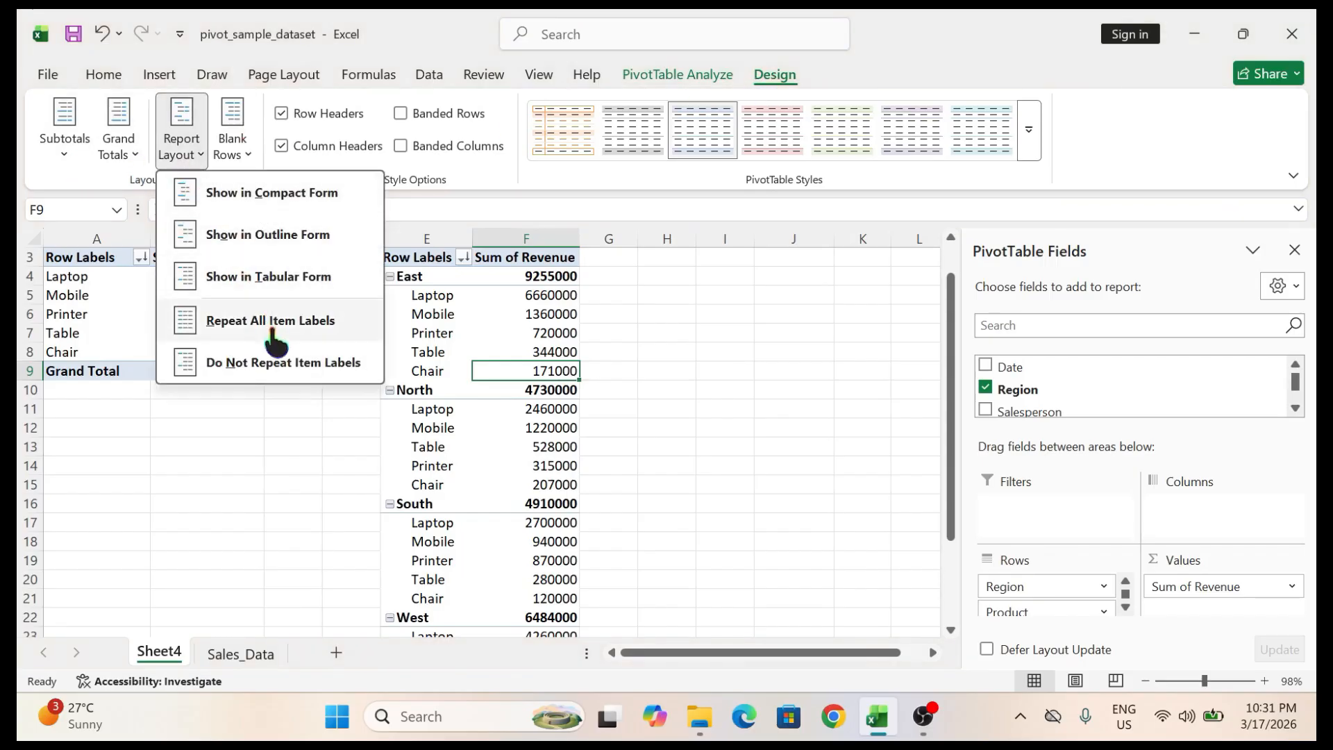
left_click(247, 279)
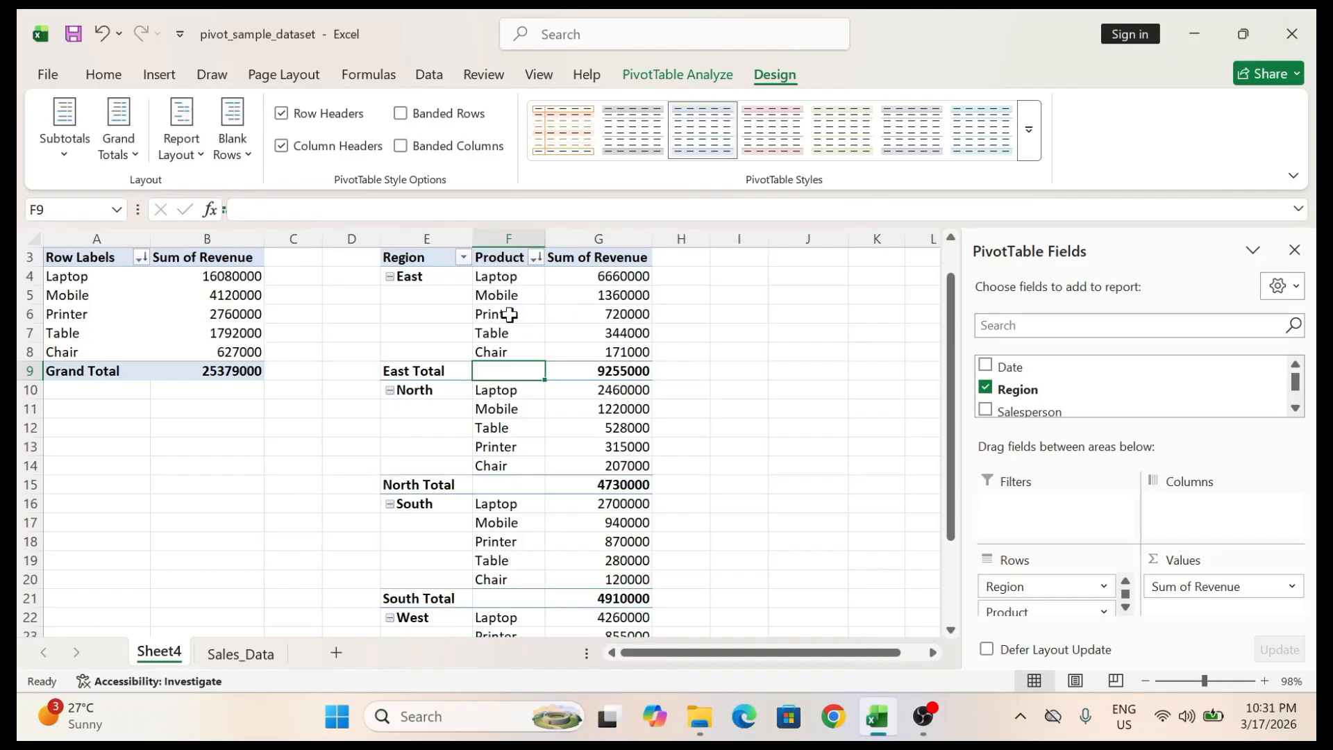
key("ctrl+z")
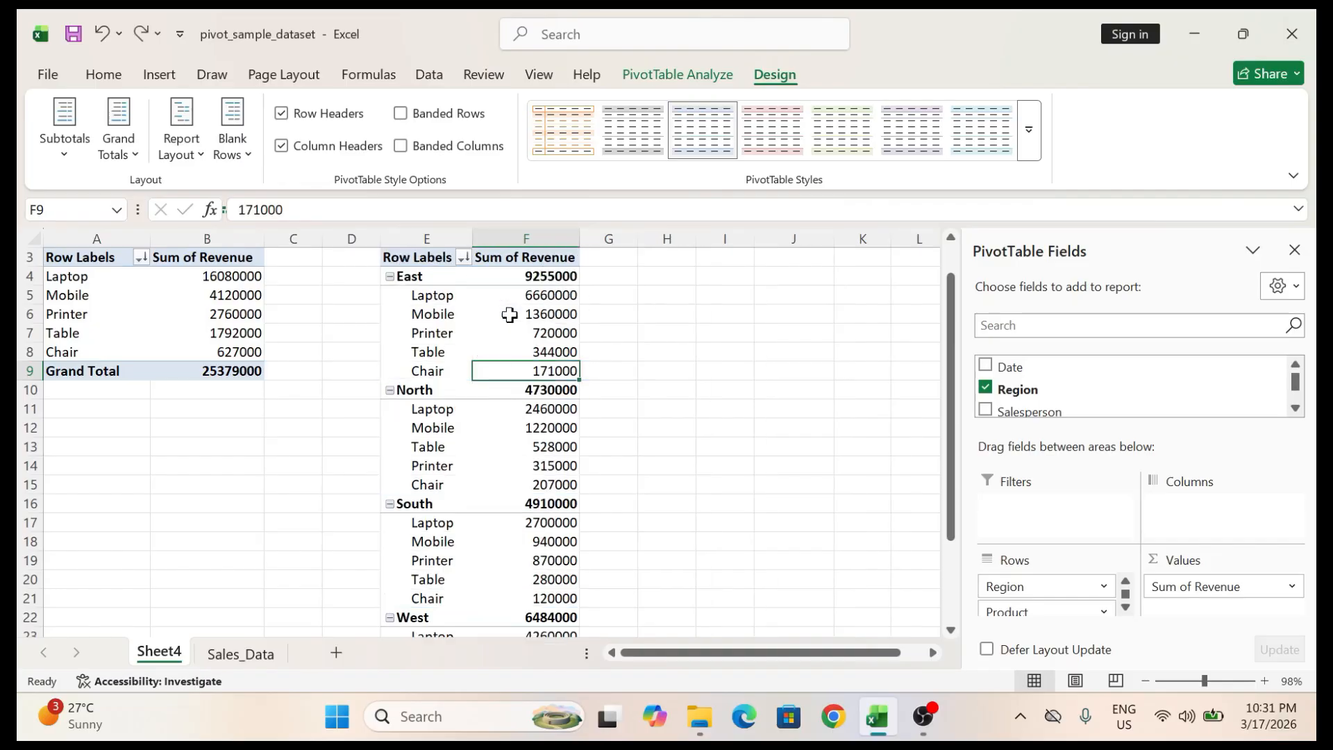
Turn on the Classic PivotTable layout for the pivot table at E3 and apply Tabular Form to it.
right_click(460, 342)
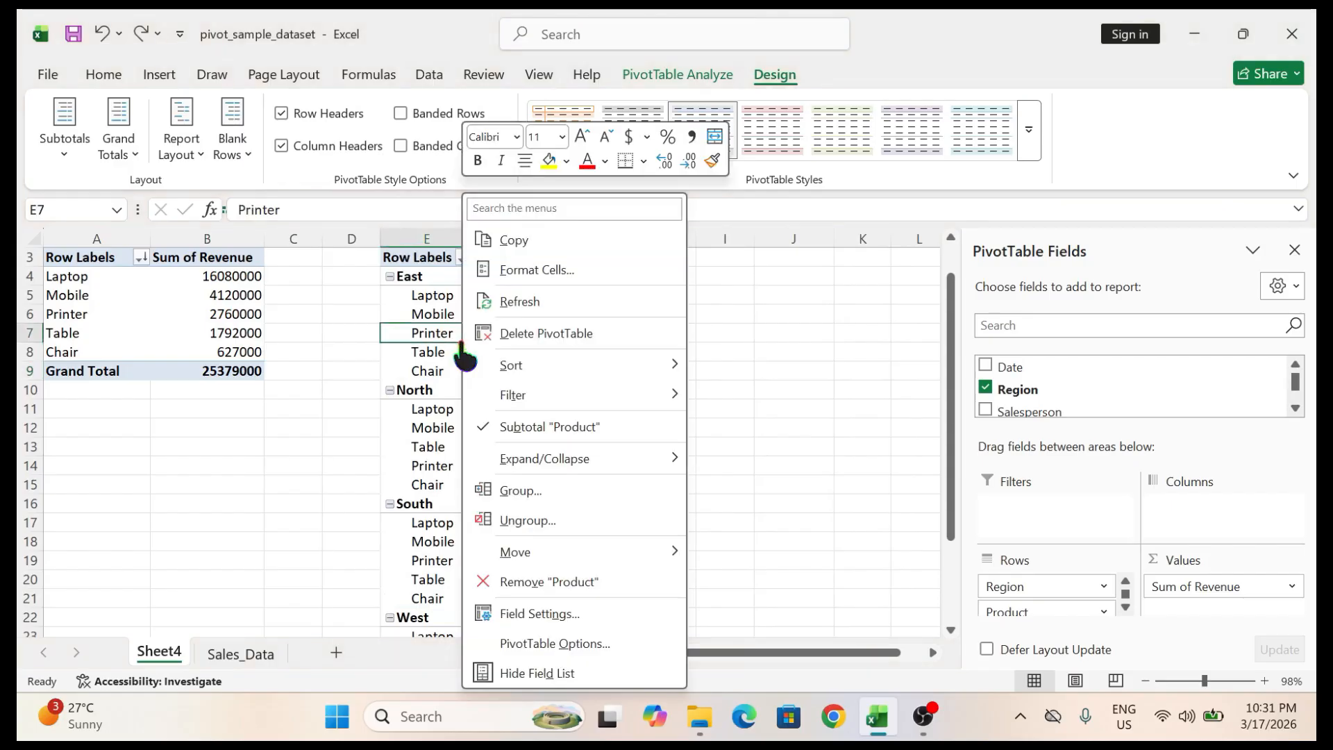
left_click(538, 647)
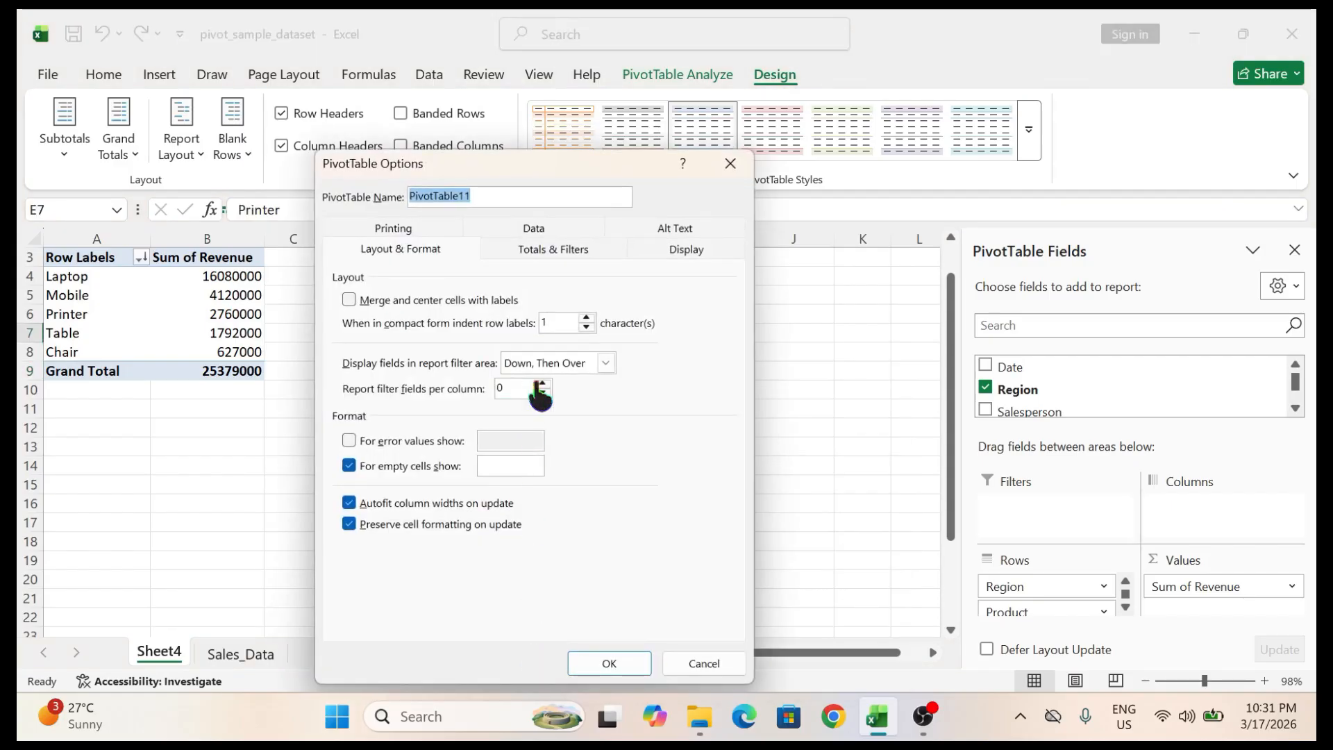
left_click(697, 258)
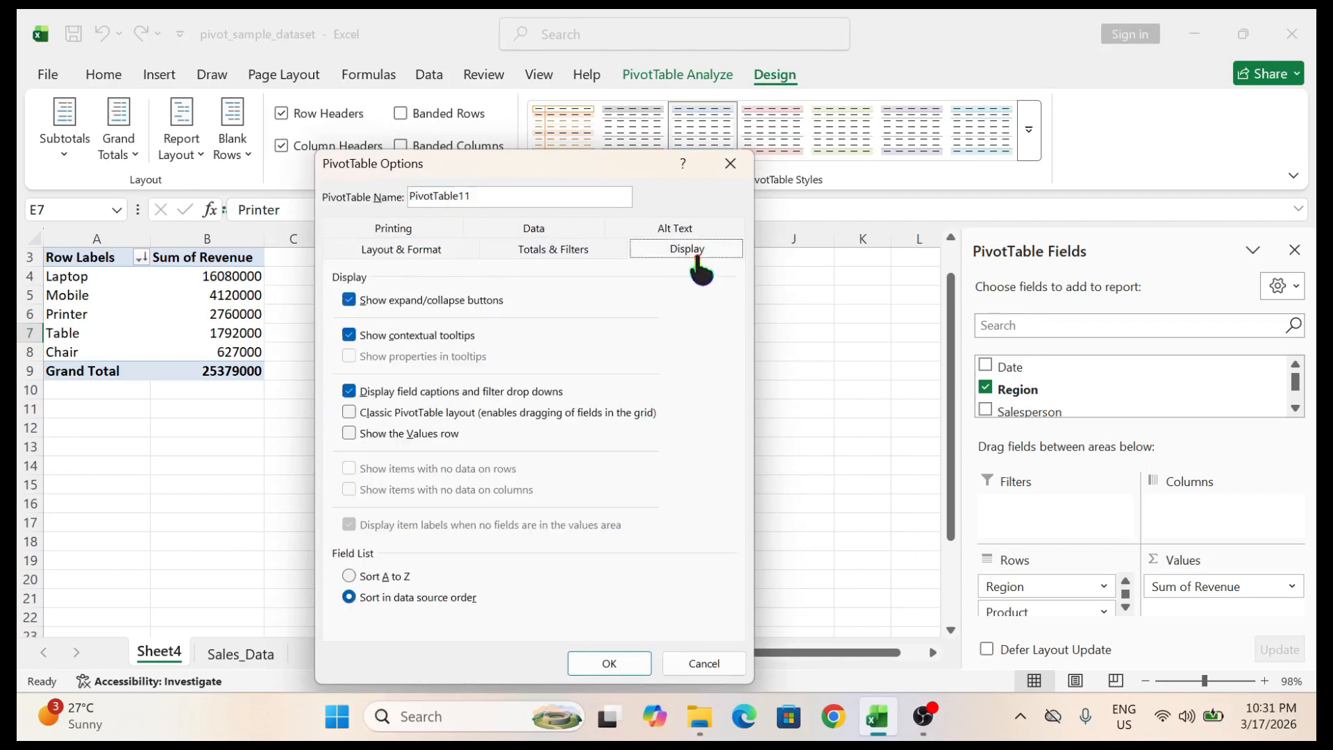
left_click(353, 415)
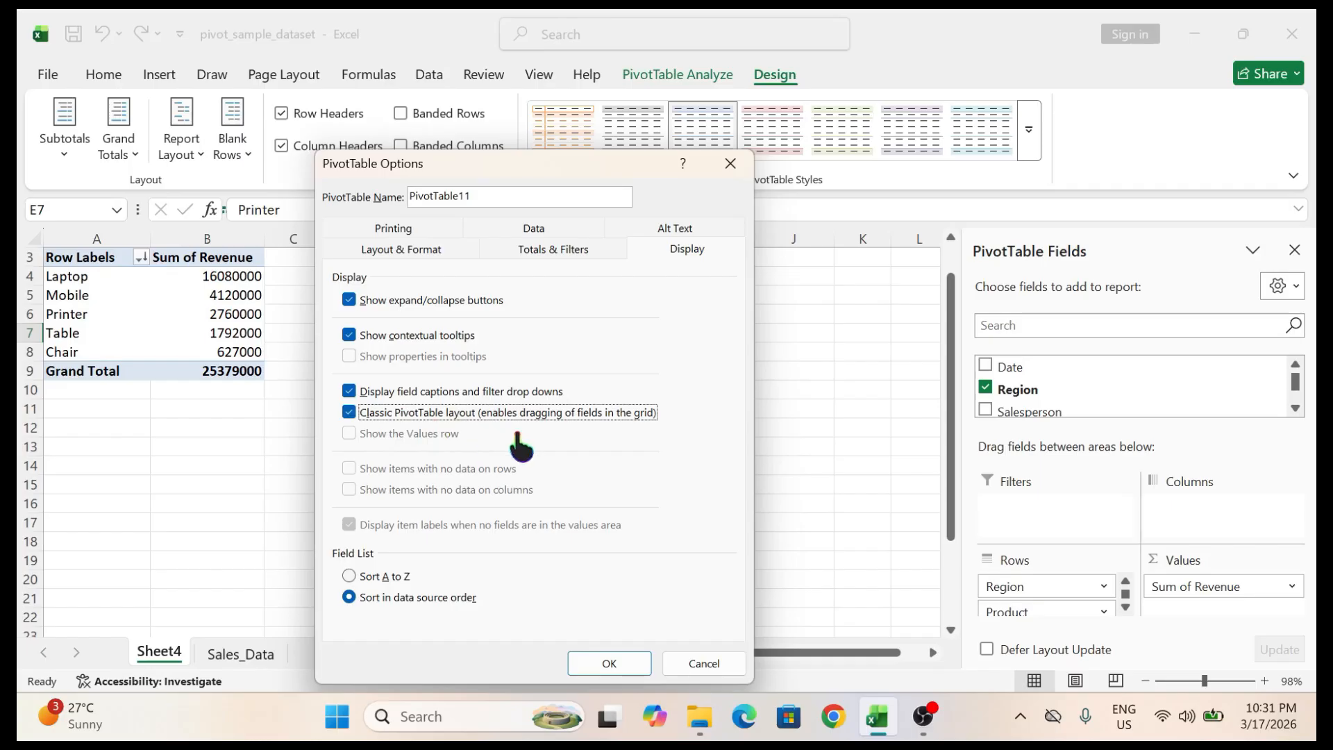
left_click(625, 665)
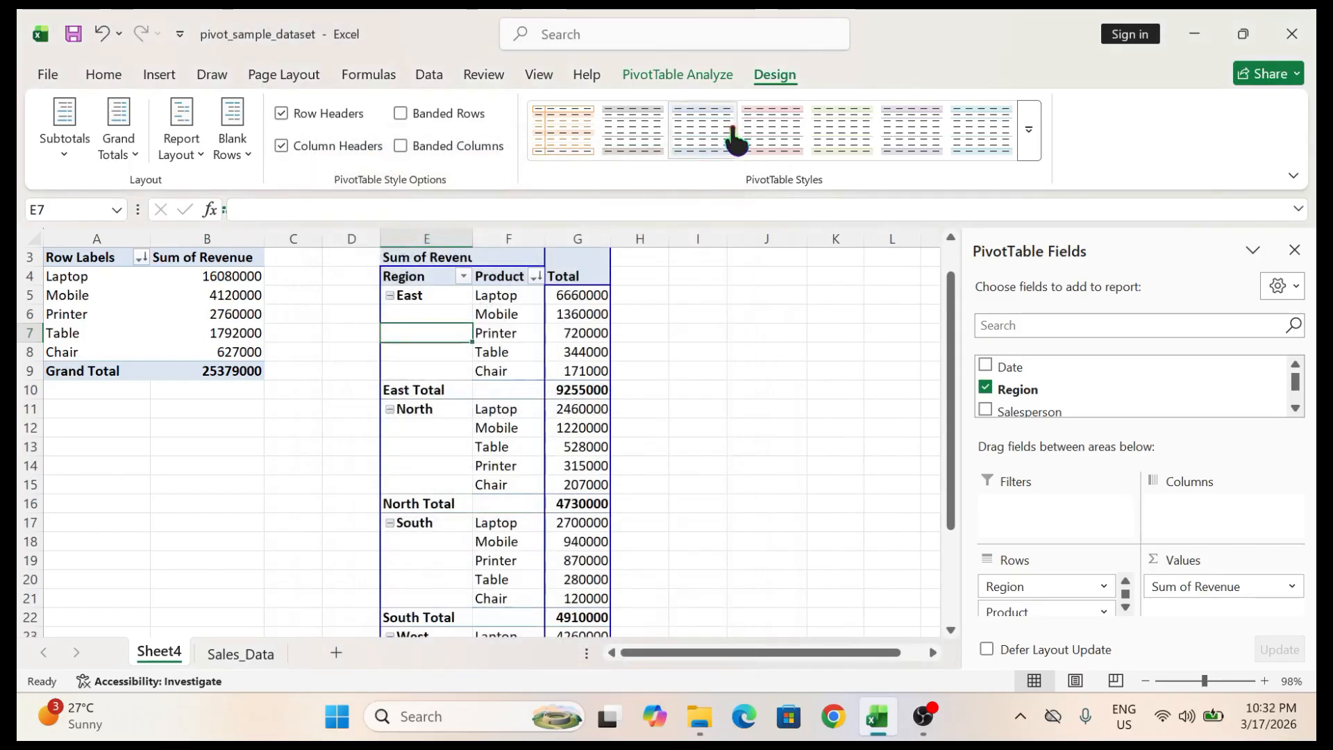
left_click(186, 155)
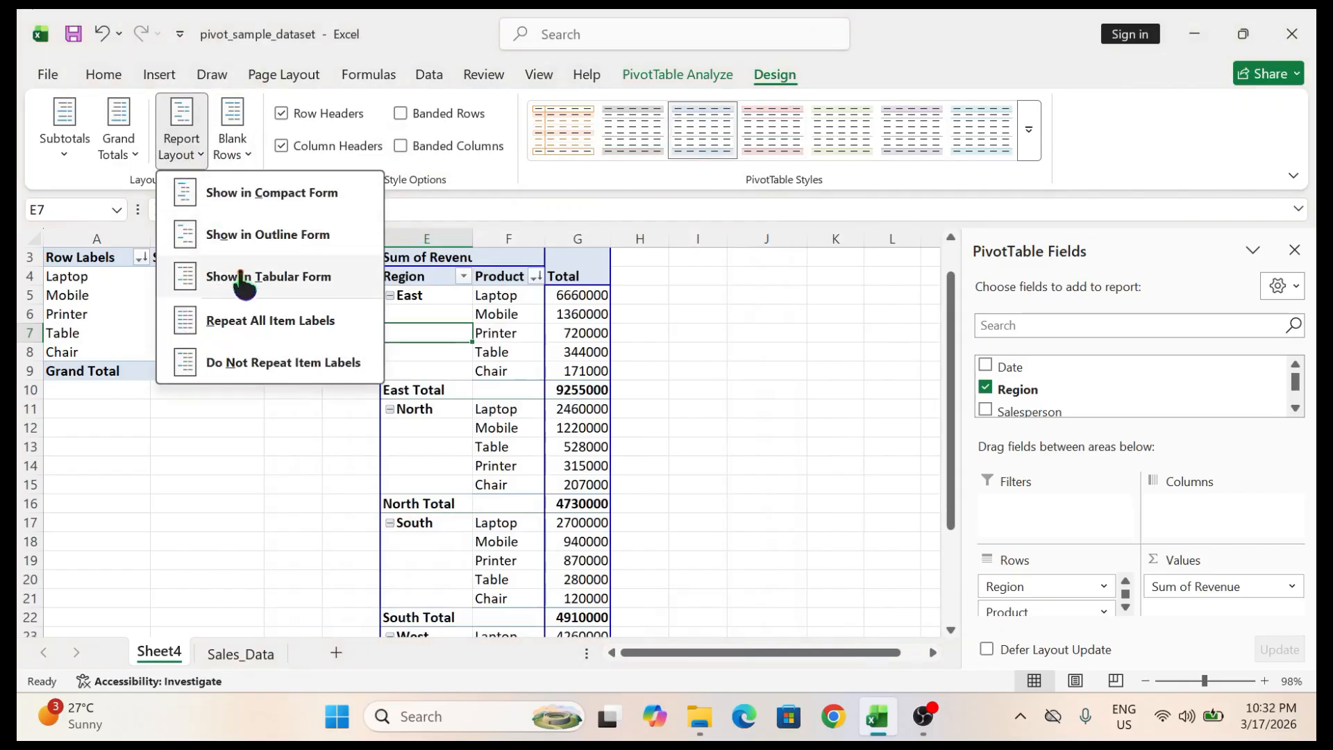
left_click(285, 280)
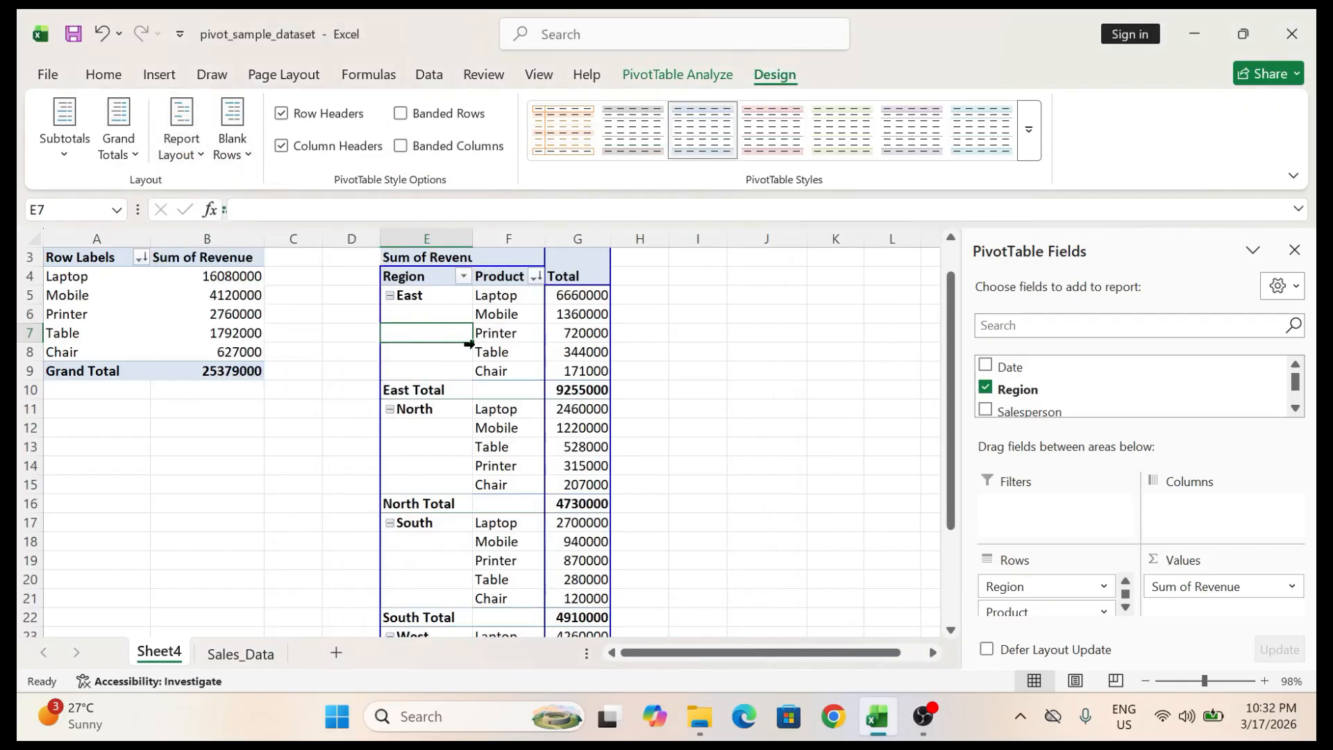
Check the Classic PivotTable layout setting in the display options of the pivot table at E3.
right_click(545, 355)
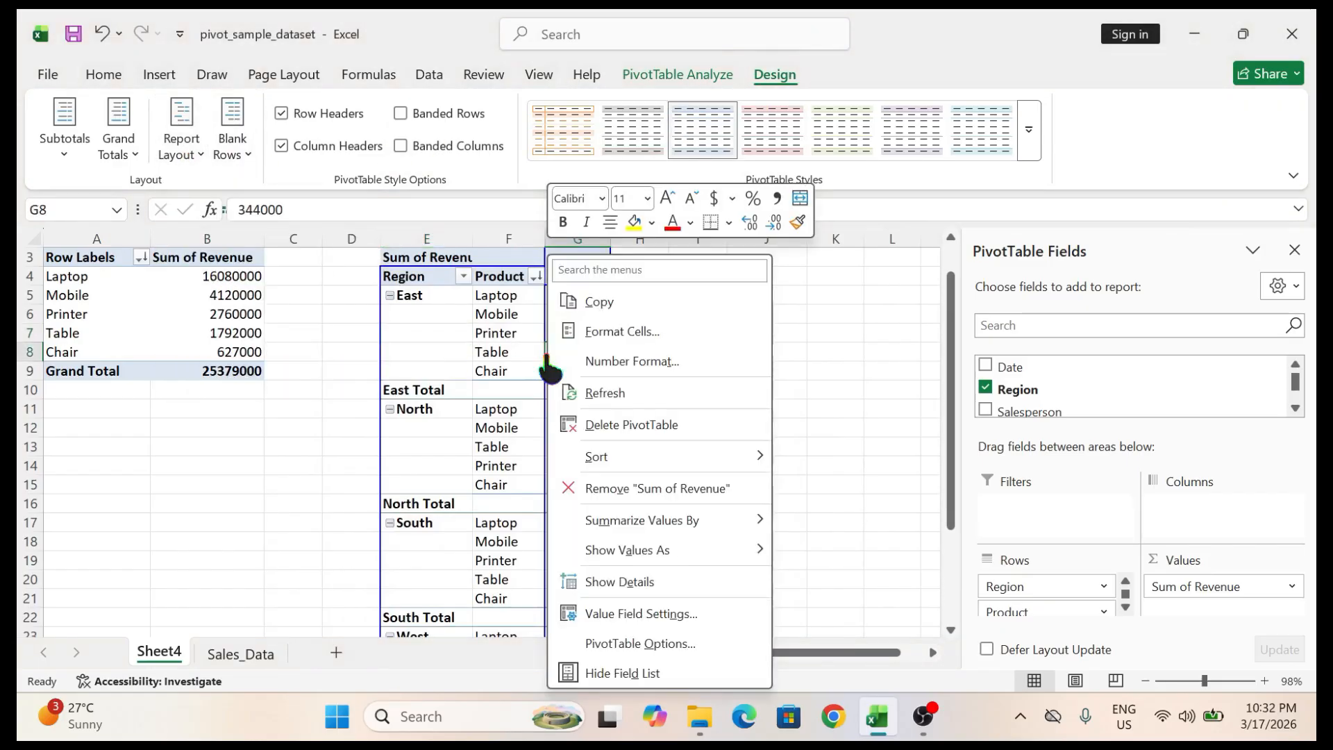
left_click(625, 644)
left_click(778, 250)
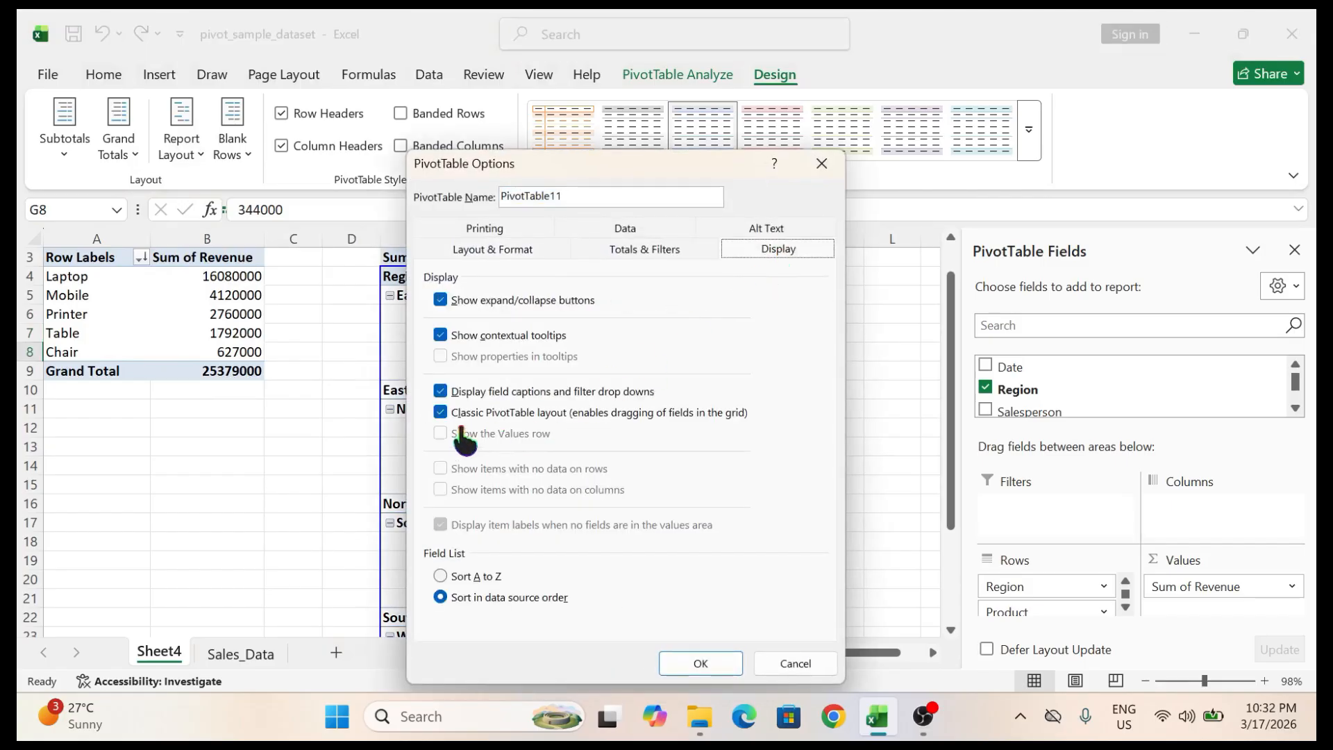
left_click(716, 661)
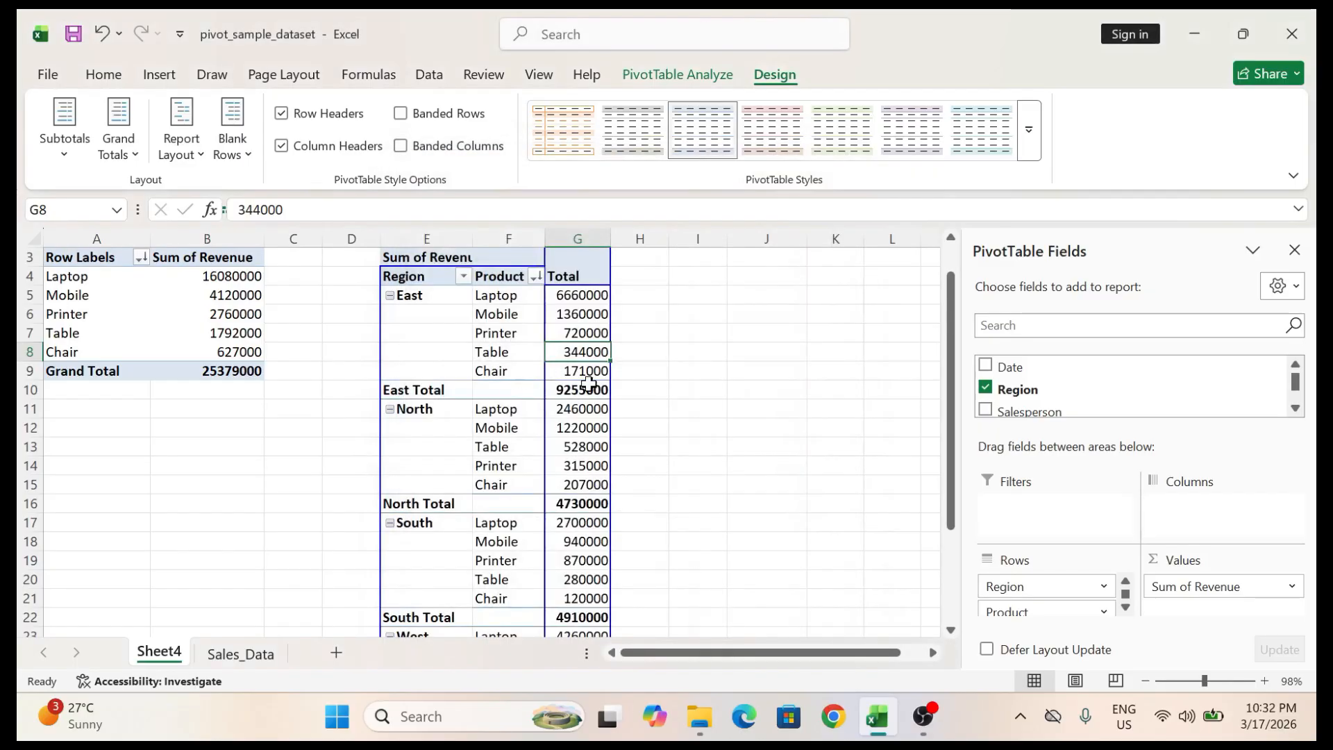
Show Sum of Revenue in the pivot table at E3 as % of Parent Row Total.
right_click(588, 384)
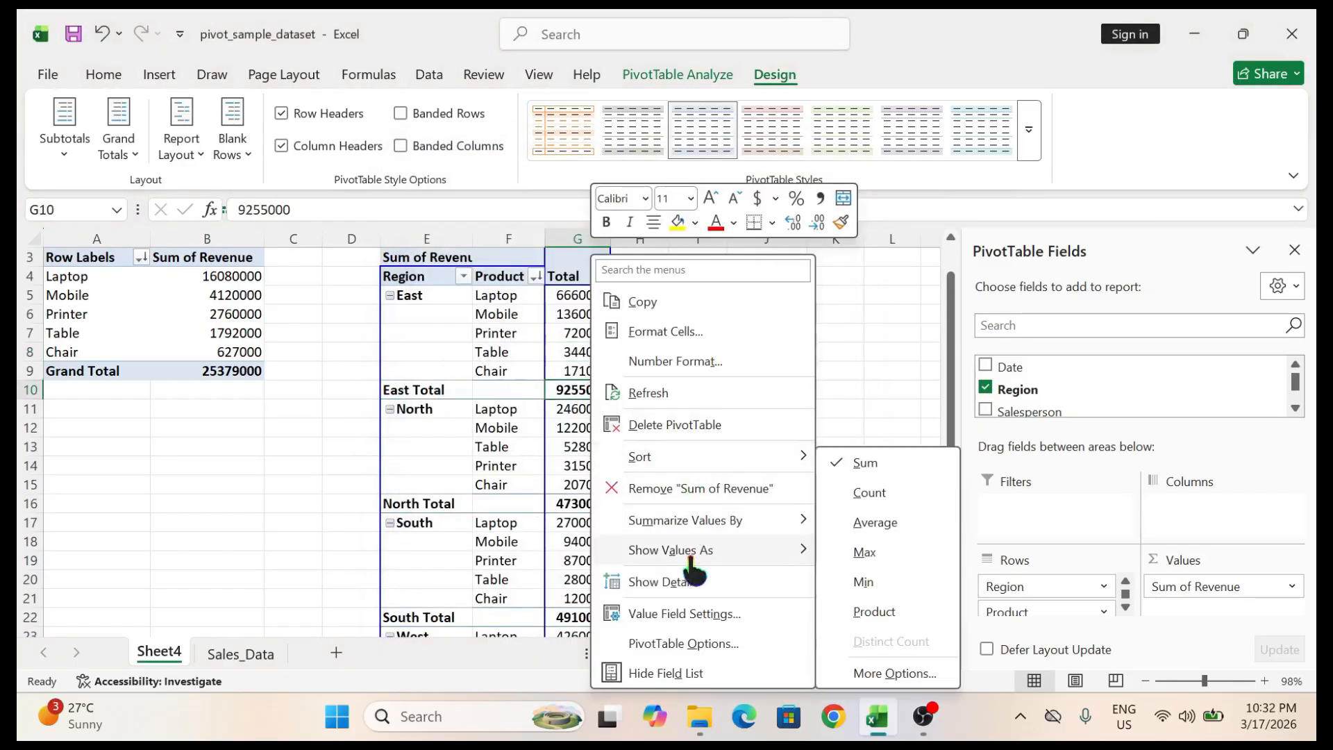
mouse_move(688, 552)
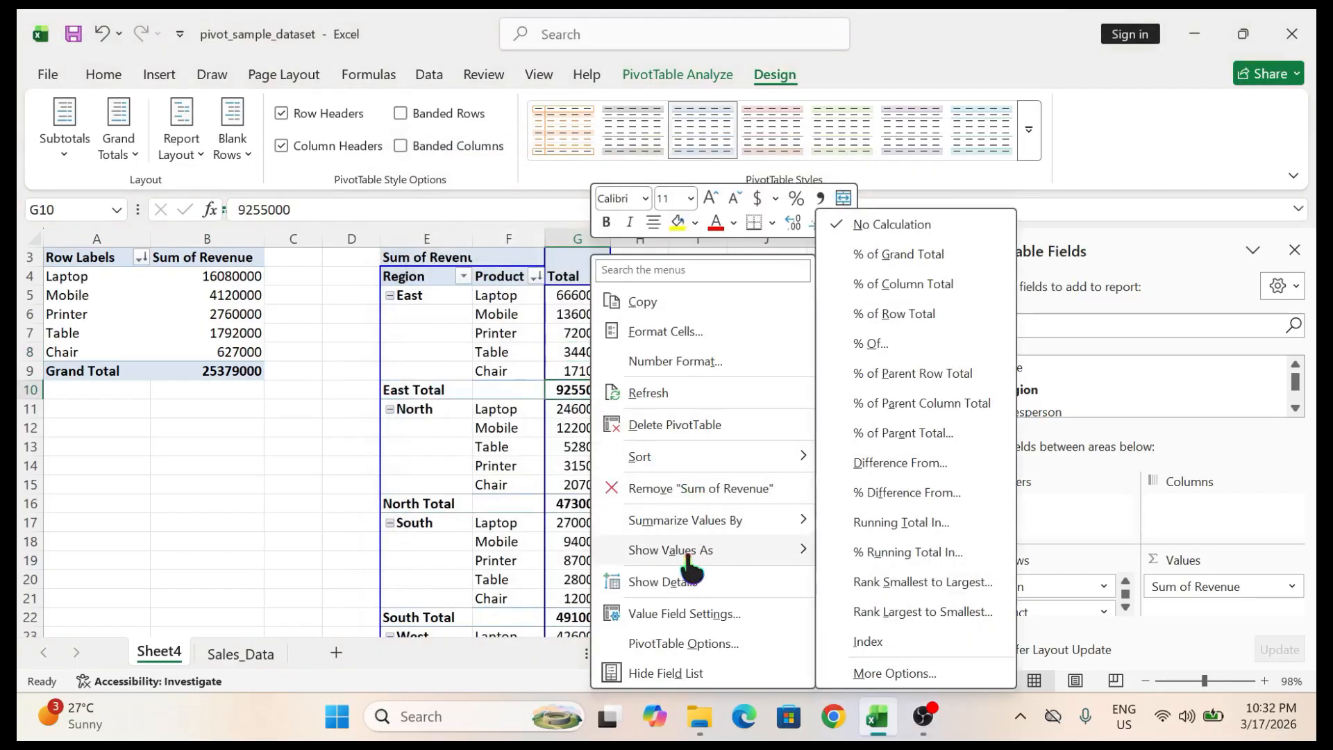
left_click(908, 378)
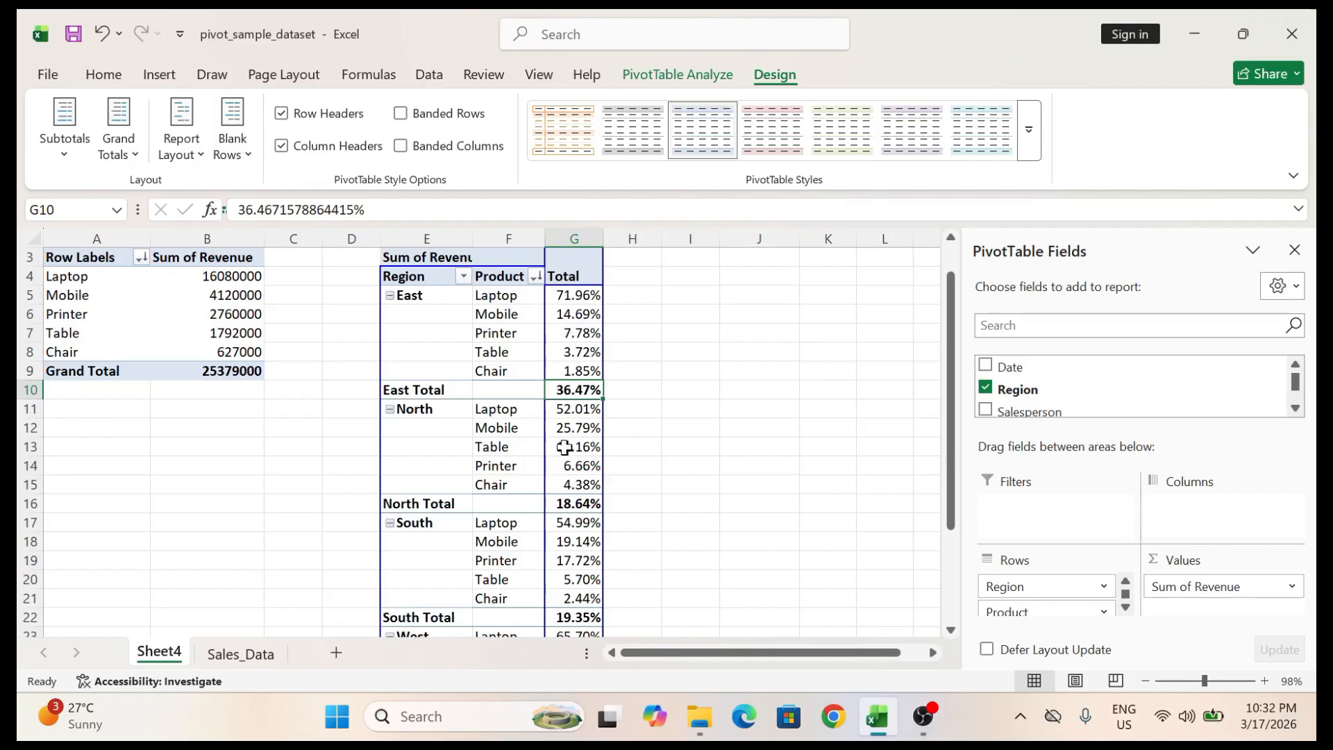
Examine each product's share within its region, the regional and grand totals, and the active Show Values As calculation.
scroll(553, 385, "down", 5)
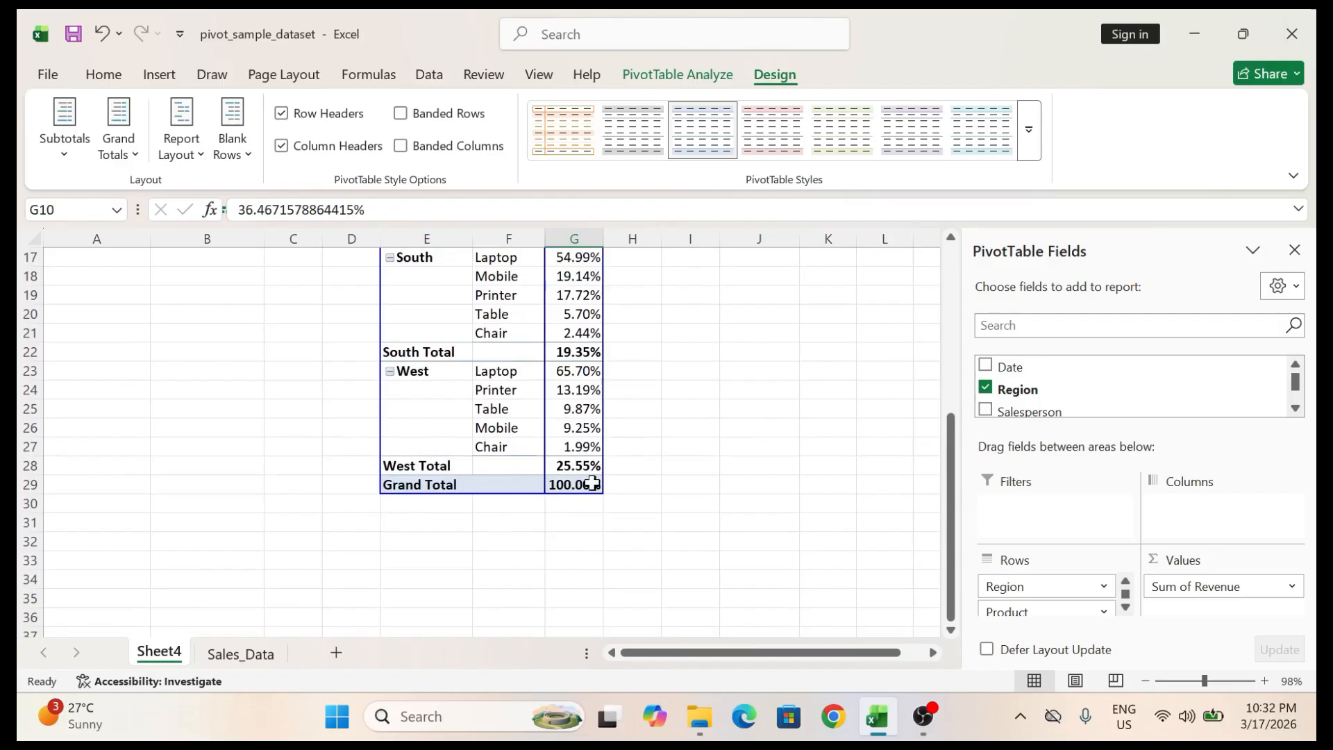
scroll(583, 452, "up", 2)
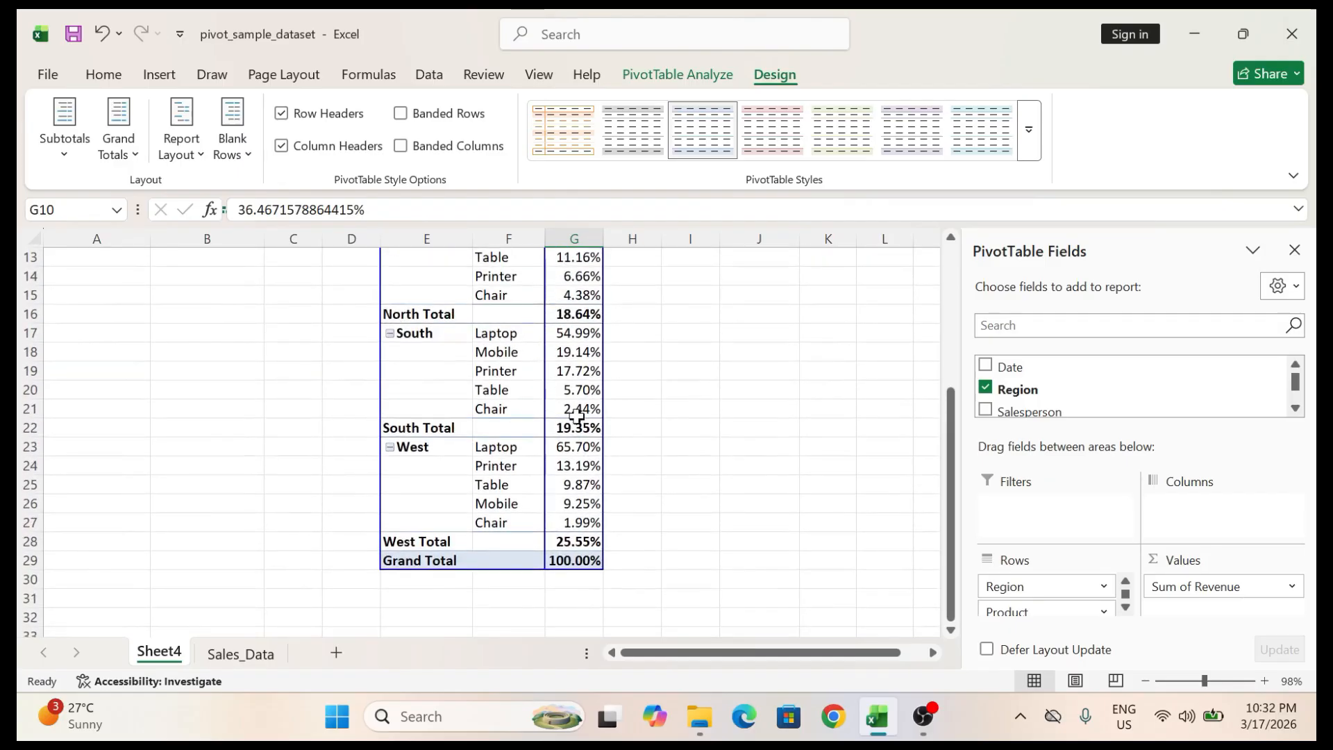
scroll(591, 429, "up", 3)
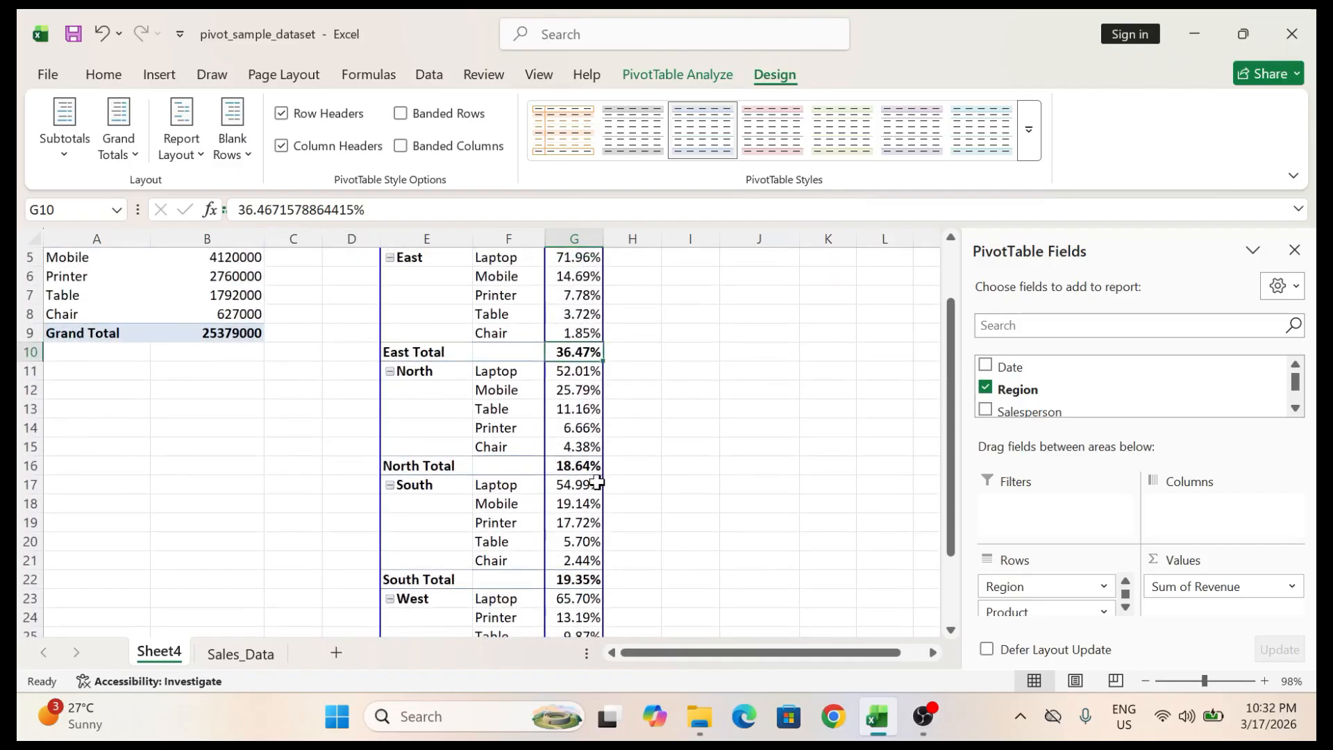
scroll(597, 482, "up", 2)
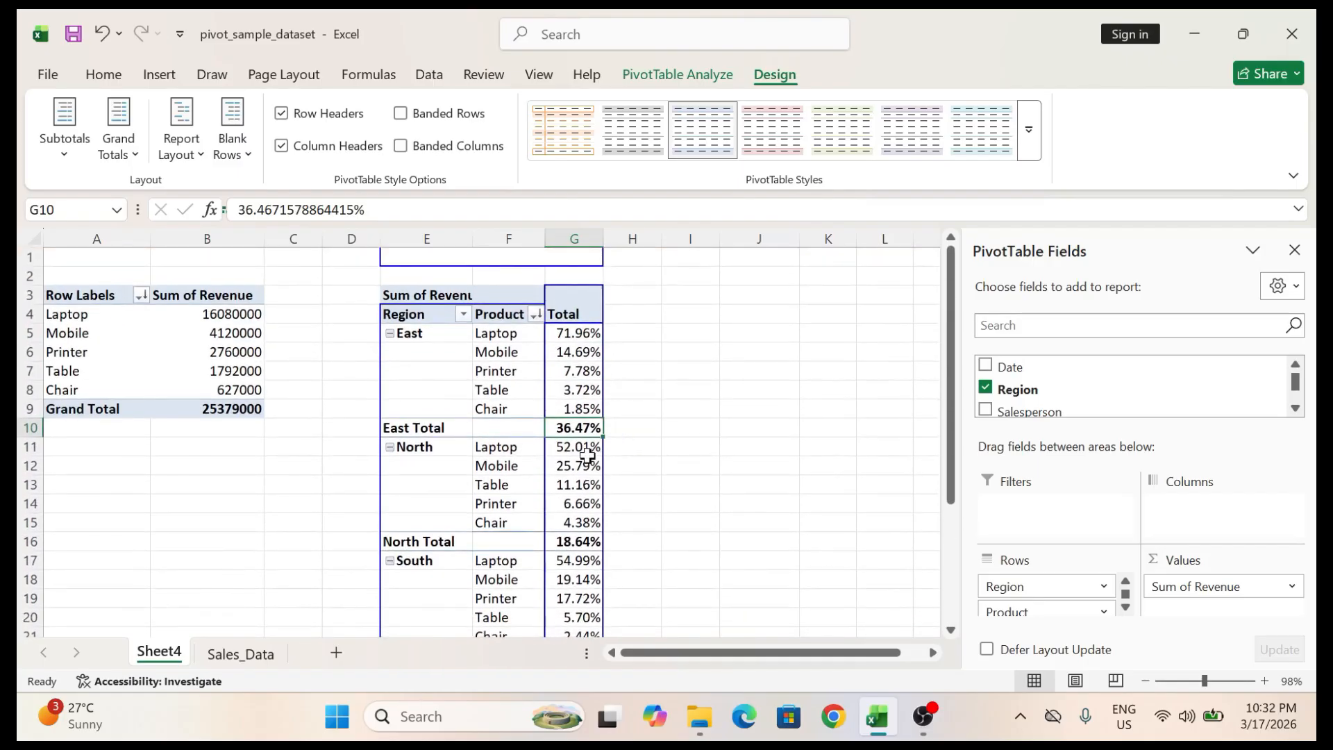
scroll(531, 429, "down", 1)
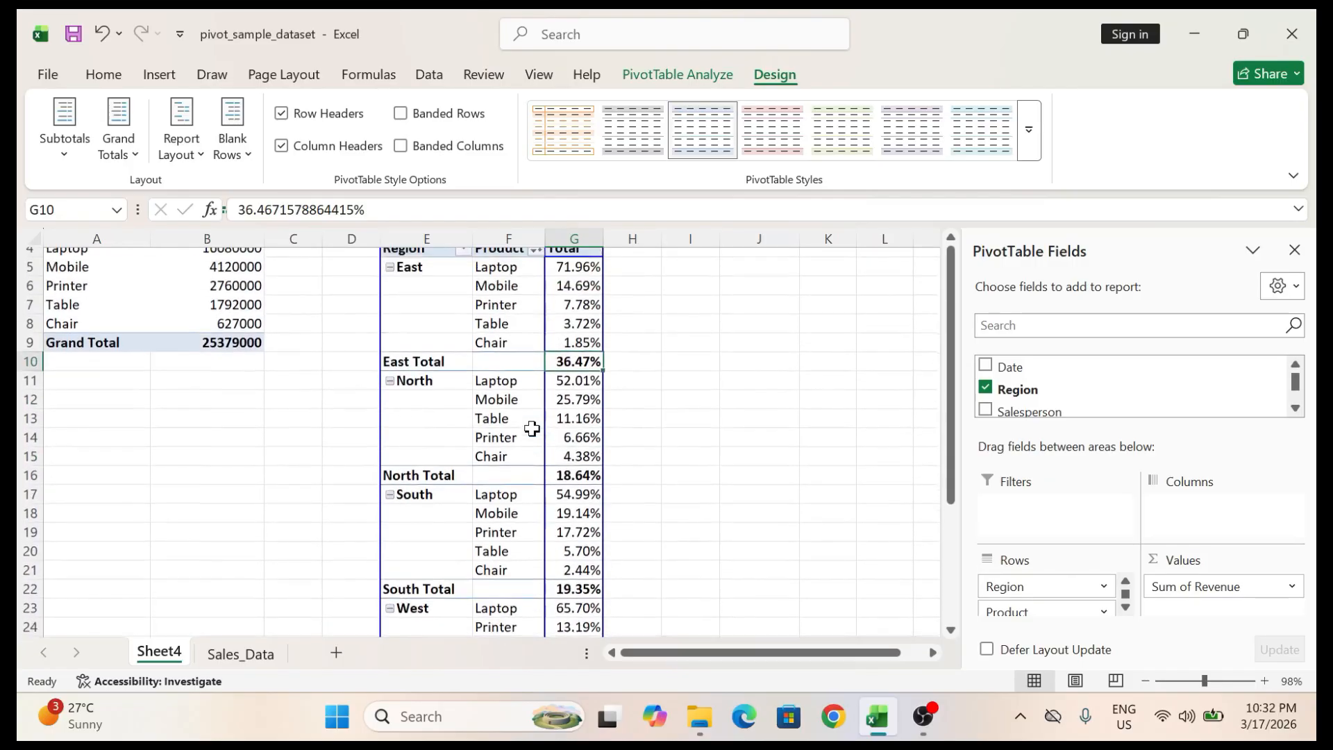
scroll(532, 429, "up", 1)
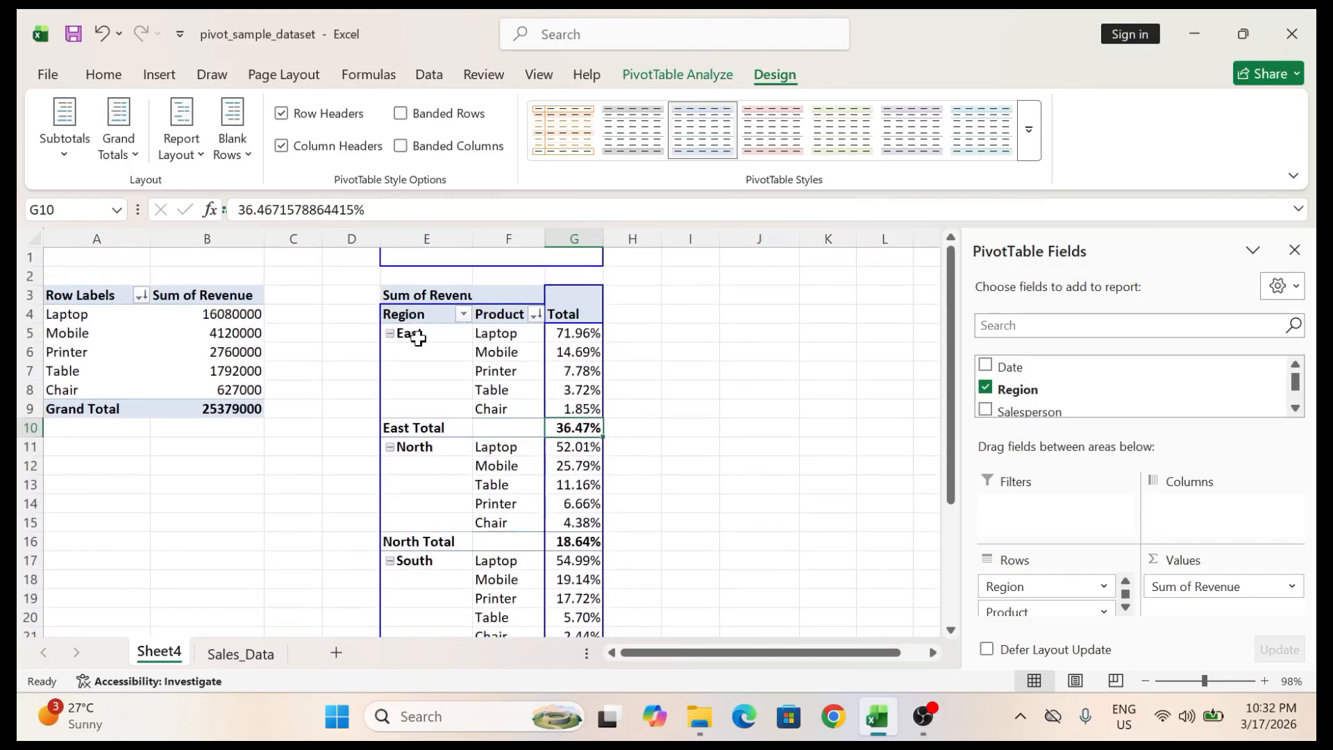
right_click(579, 389)
mouse_move(689, 553)
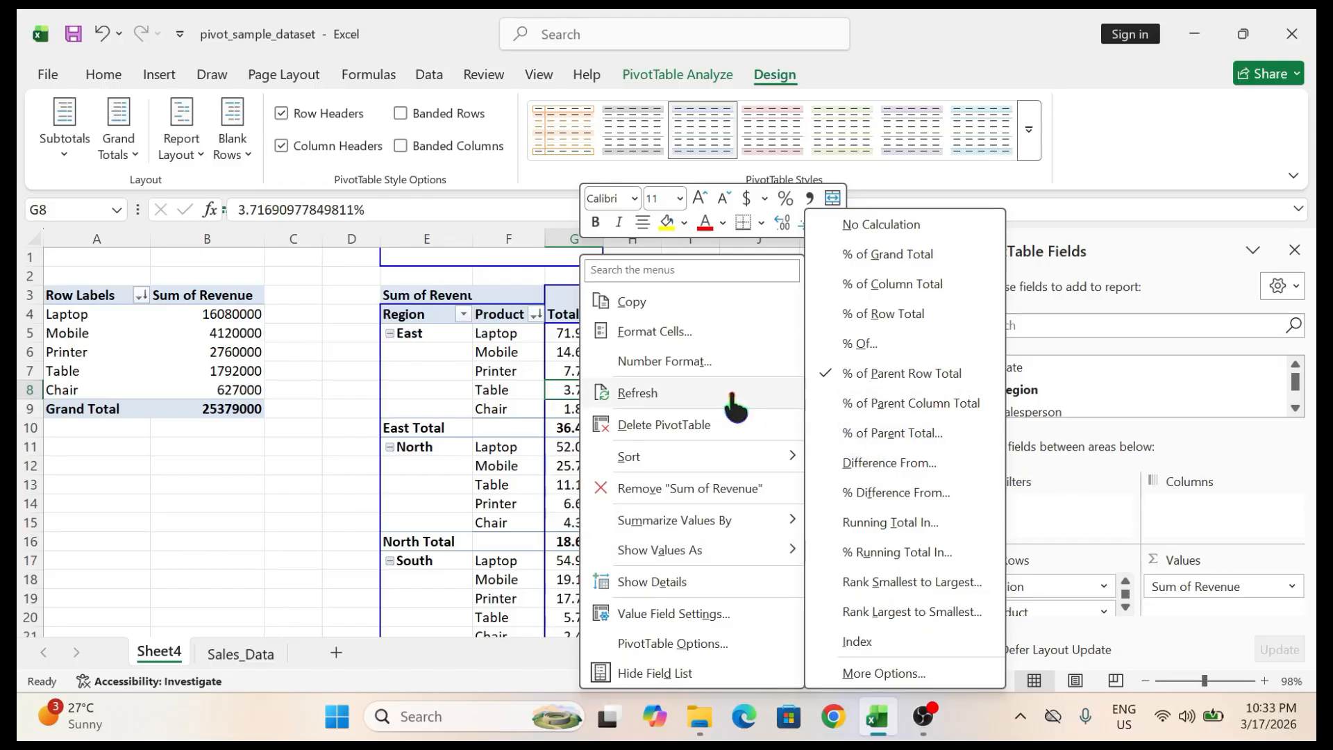
left_click(582, 368)
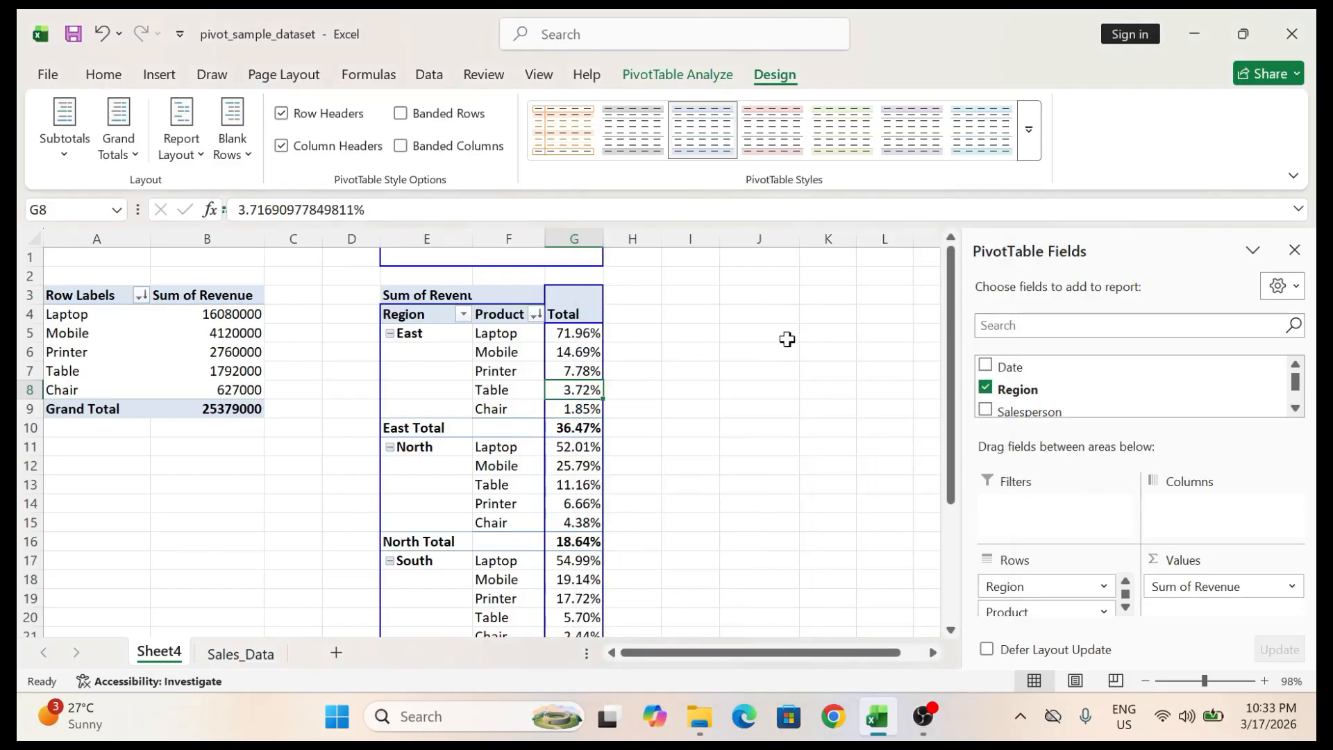
Show Sum of Revenue as % of Parent Total with Region as the base field, and review the regional totals.
right_click(567, 436)
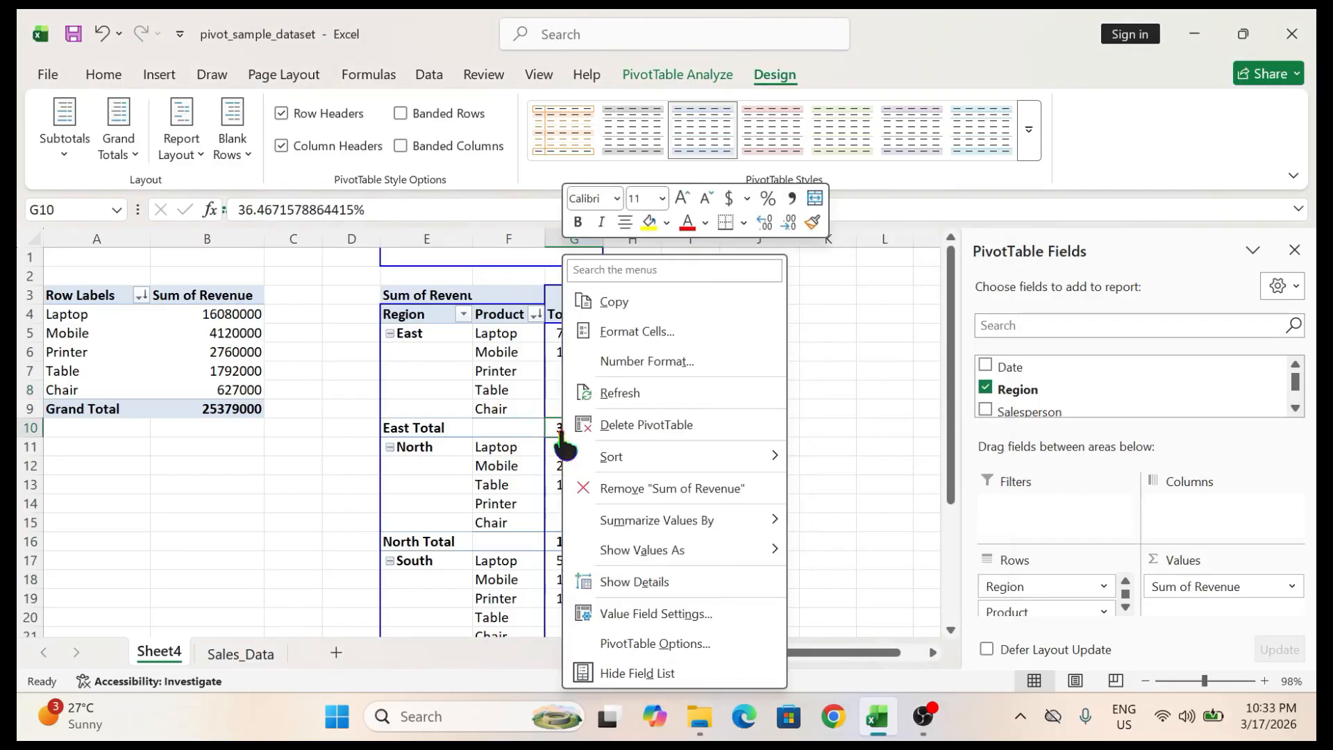
mouse_move(666, 530)
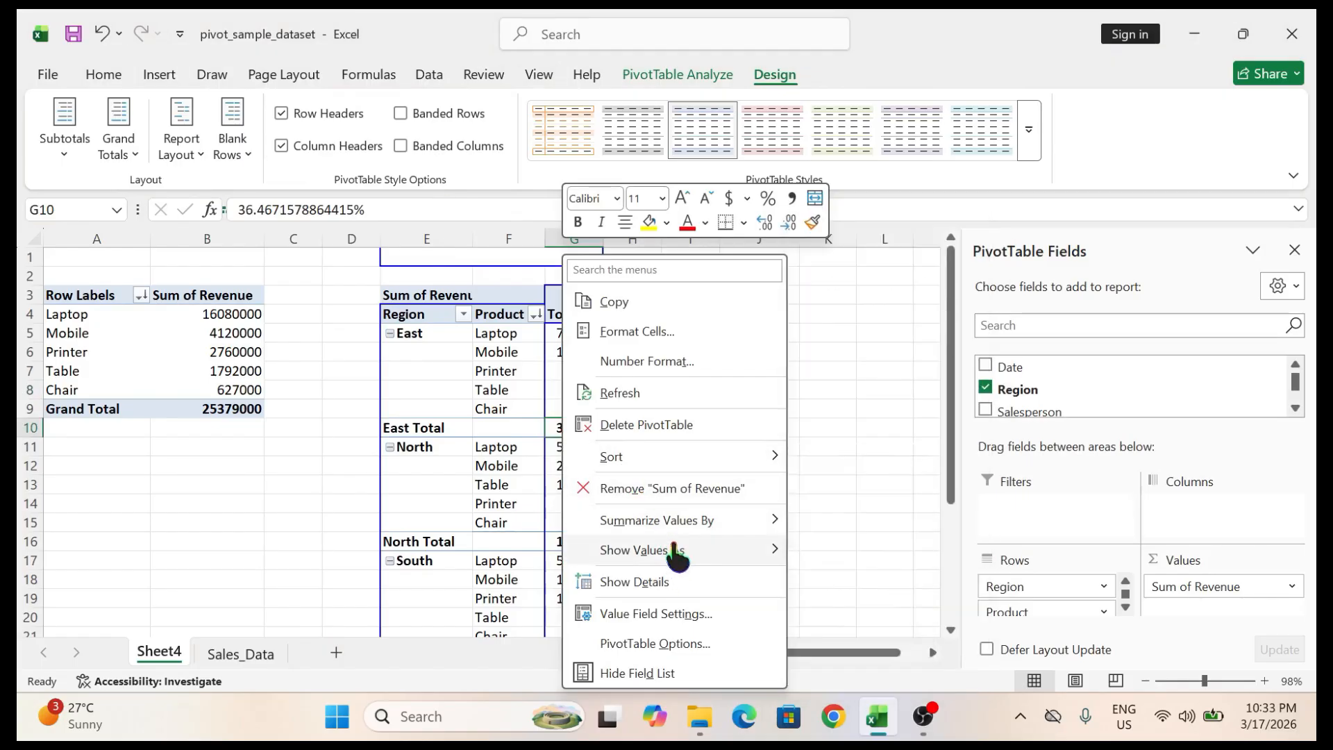
left_click(866, 436)
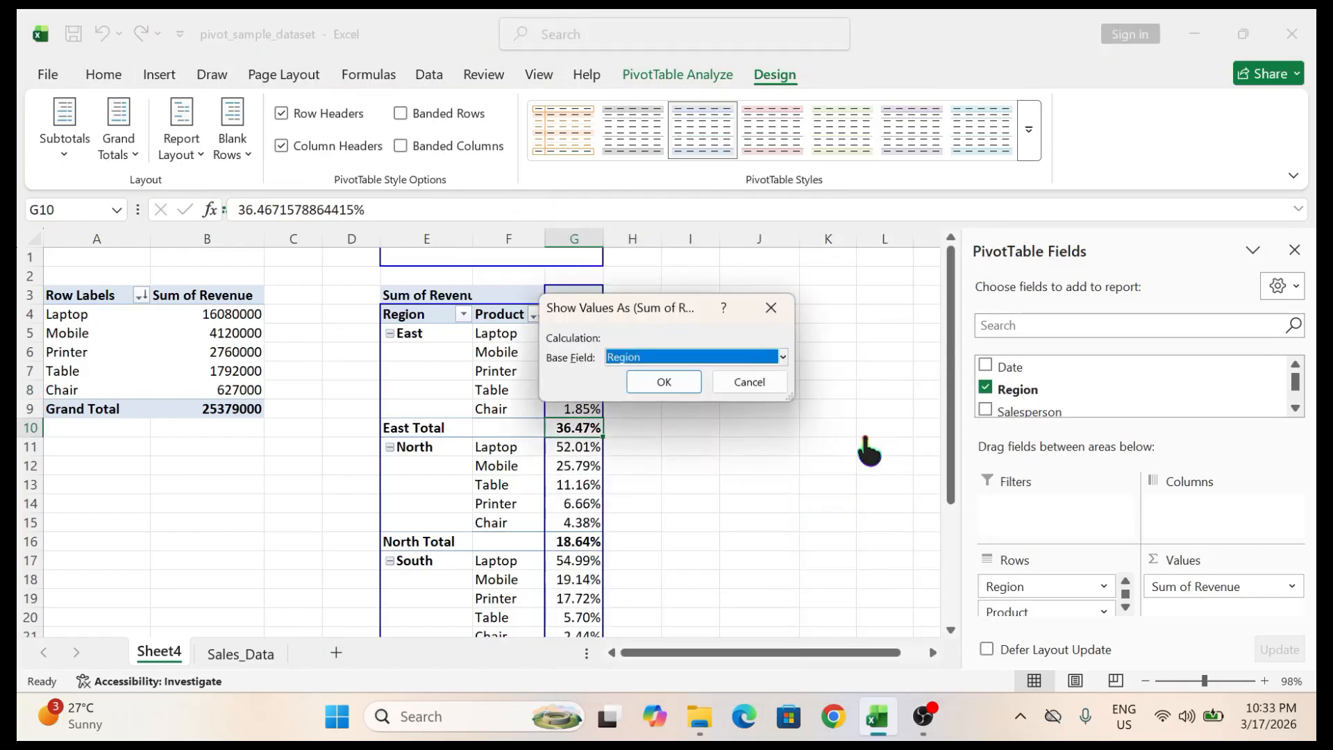
left_click(646, 386)
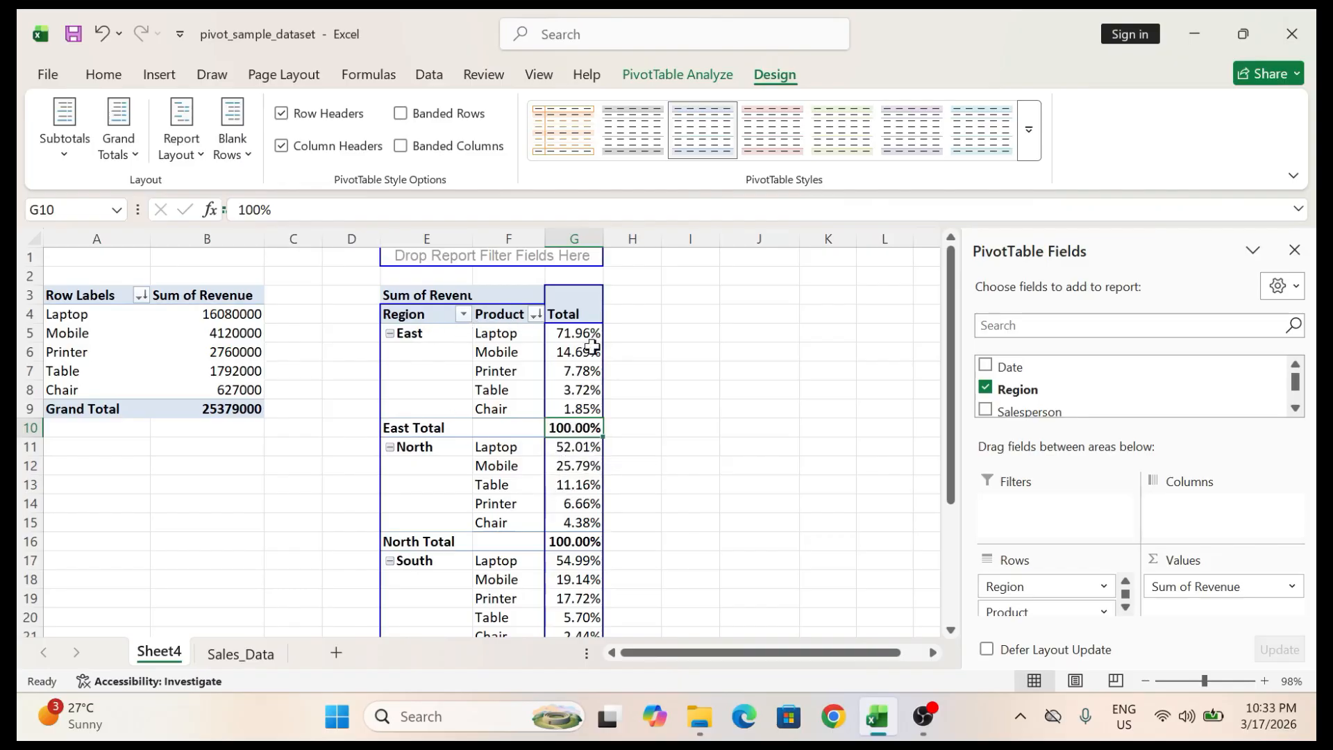
scroll(432, 416, "down", 3)
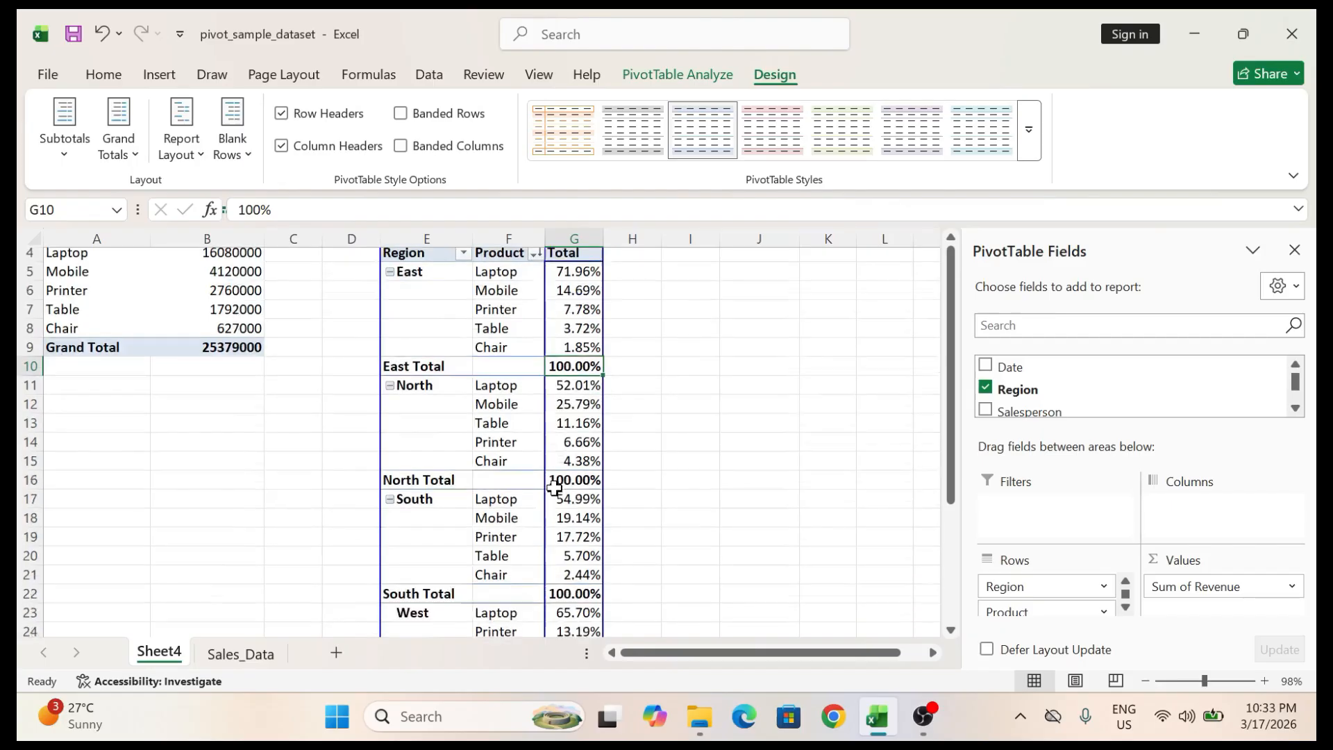
scroll(590, 364, "down", 2)
scroll(569, 375, "up", 4)
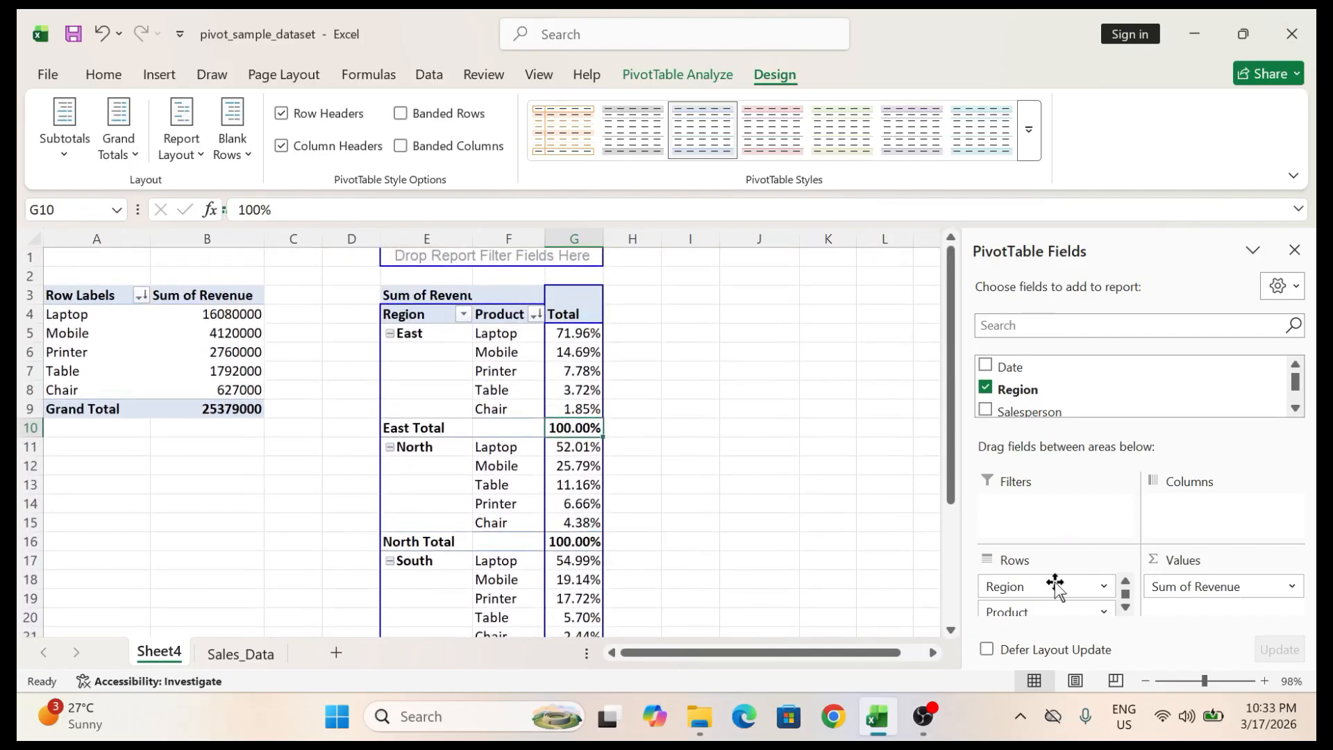
Move the Product field from rows to columns and show Sum of Revenue as % of Parent Column Total.
left_click_drag(1044, 611, 1243, 531)
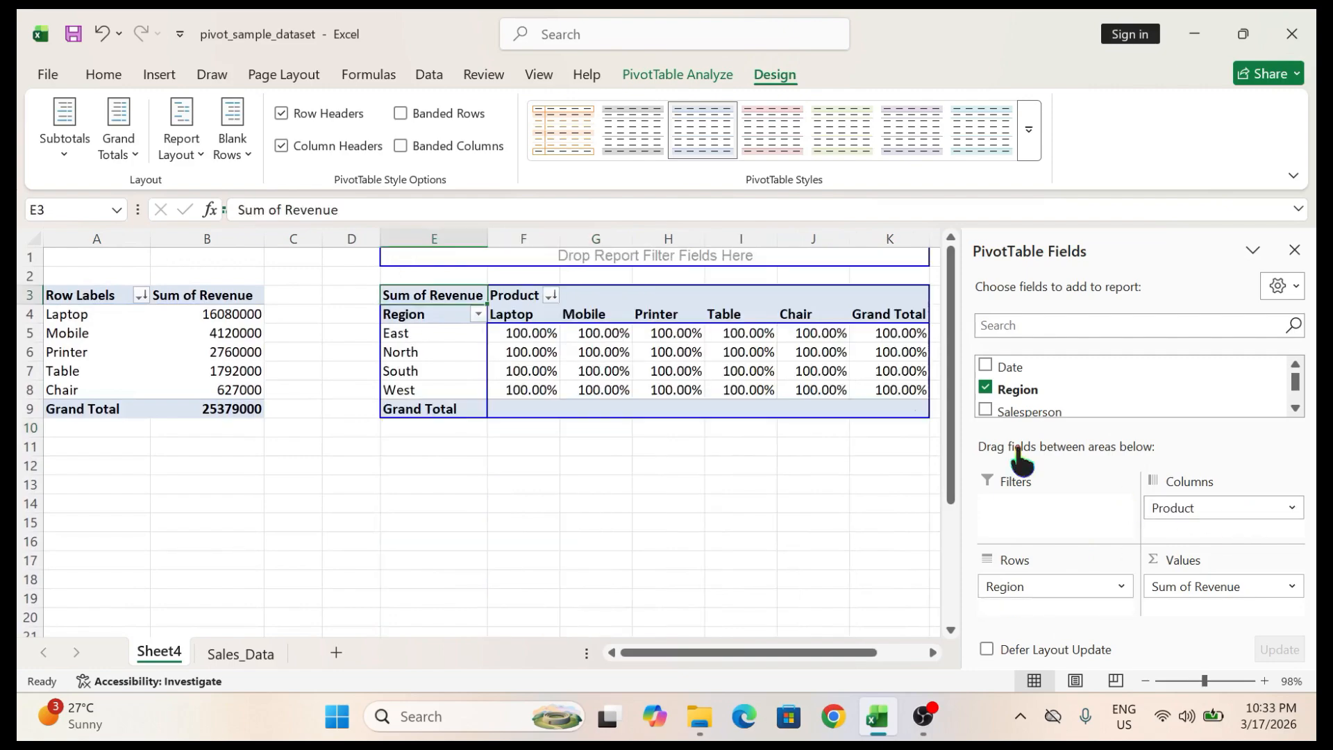
right_click(764, 351)
mouse_move(890, 551)
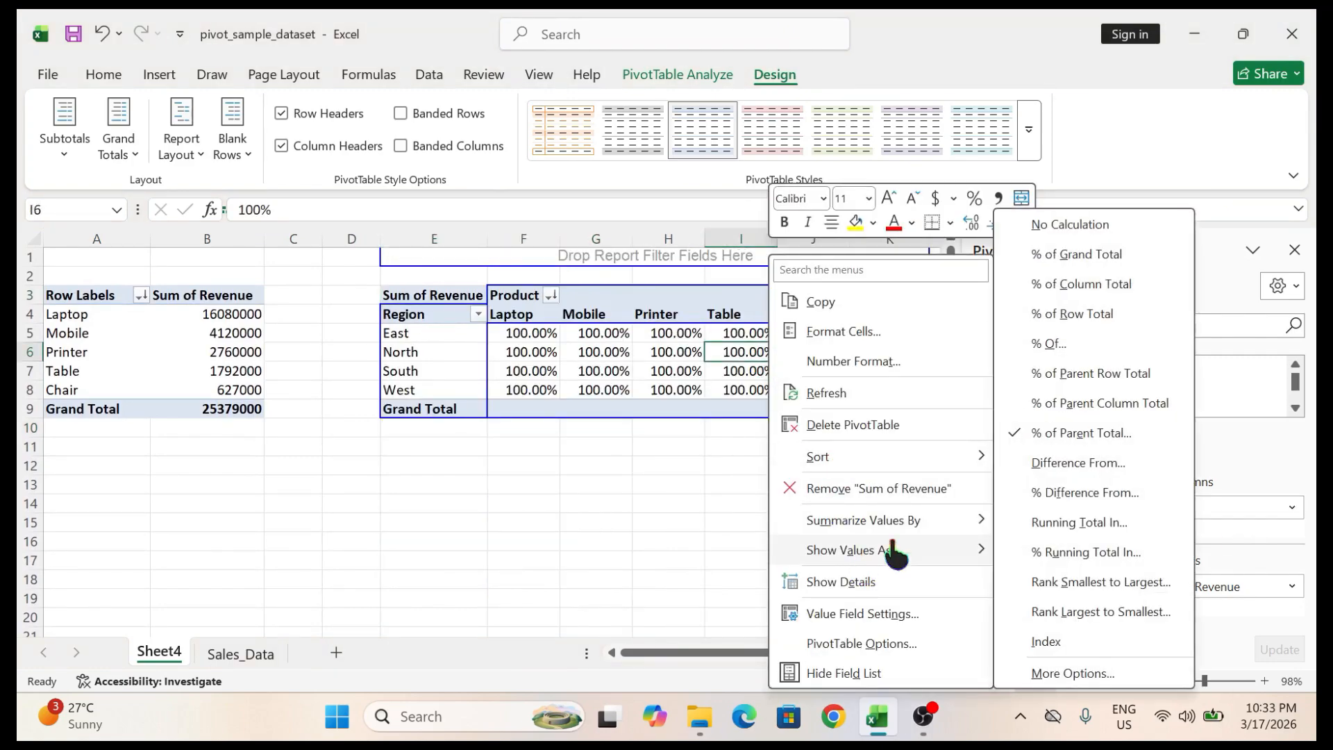
left_click(1087, 404)
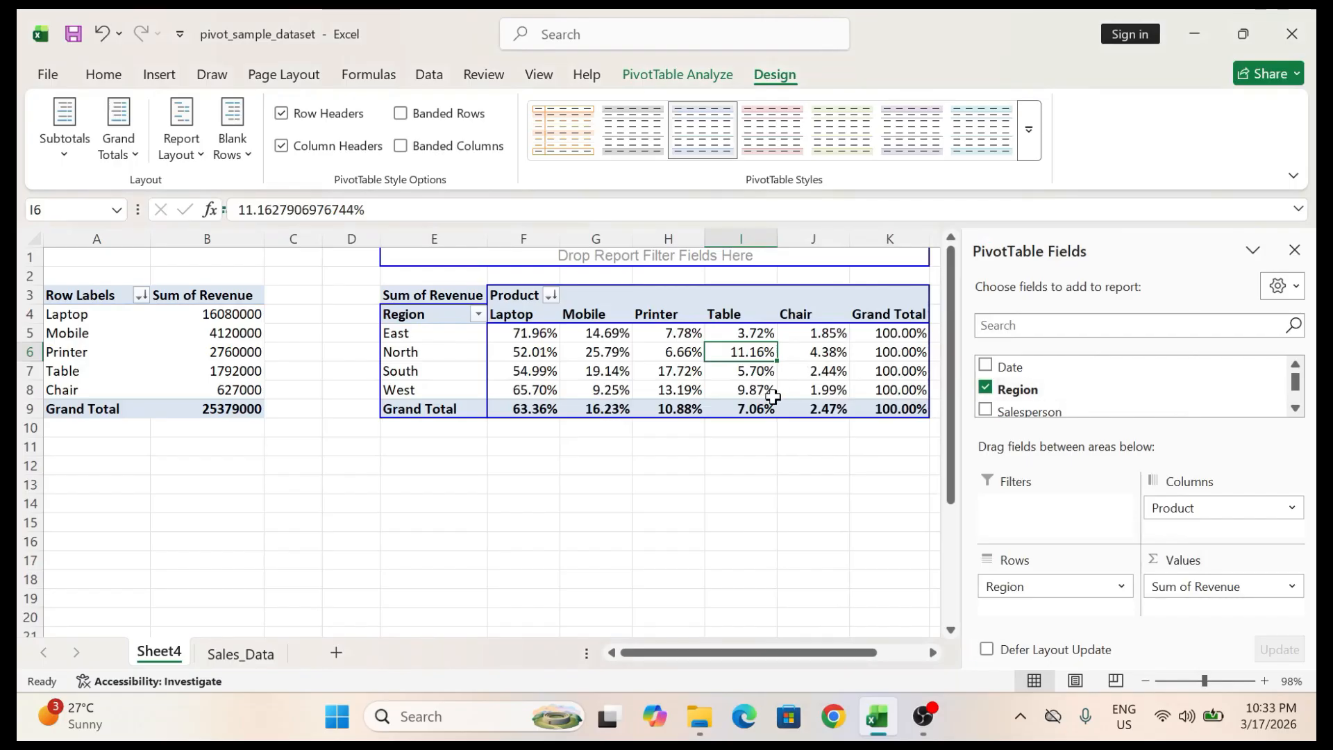
Examine each product's revenue share across the region rows and check the active Show Values As calculation.
scroll(764, 387, "right", 2)
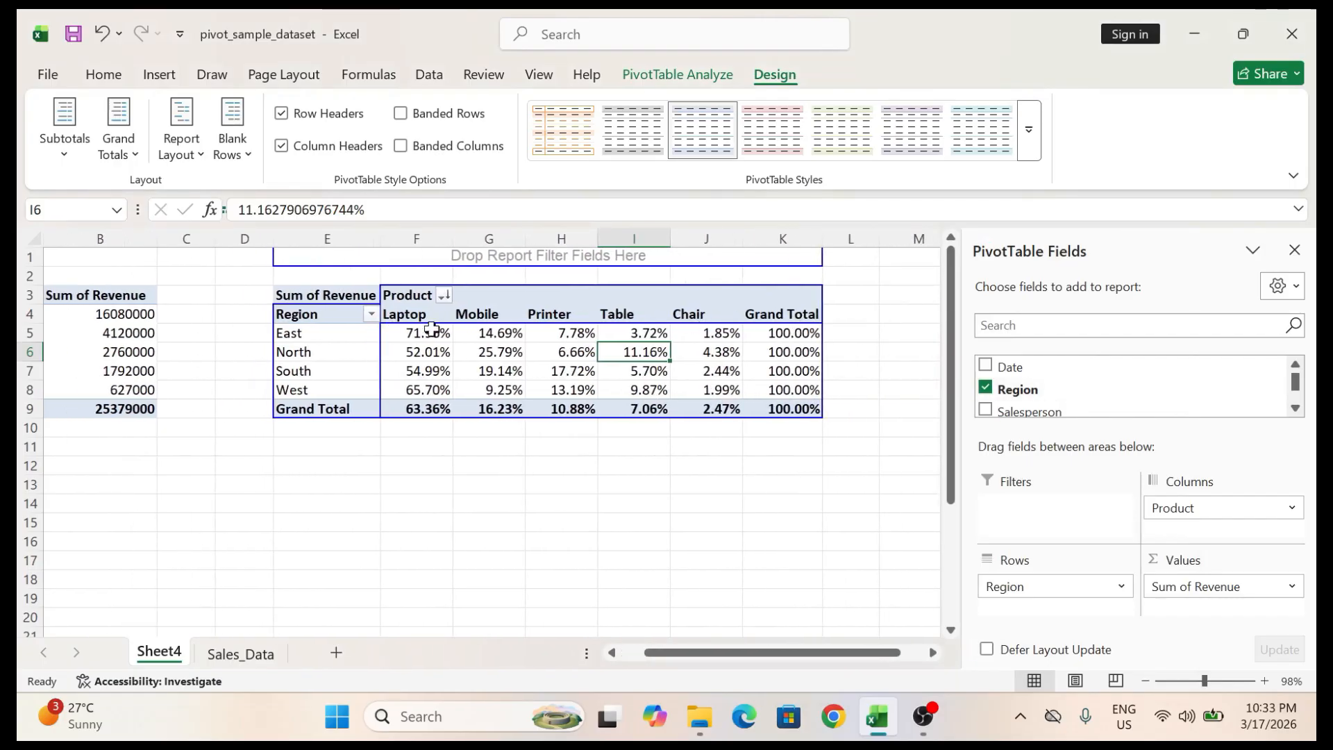
right_click(684, 374)
mouse_move(774, 549)
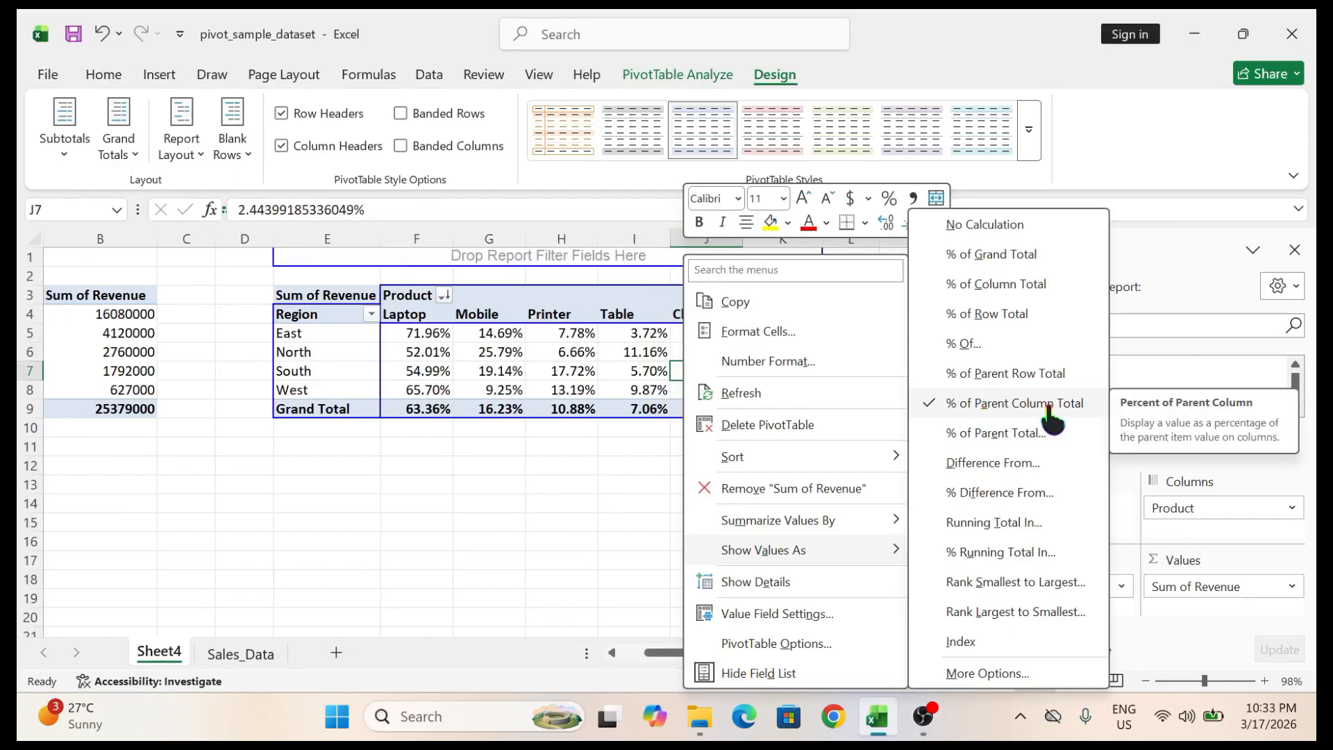
left_click(637, 397)
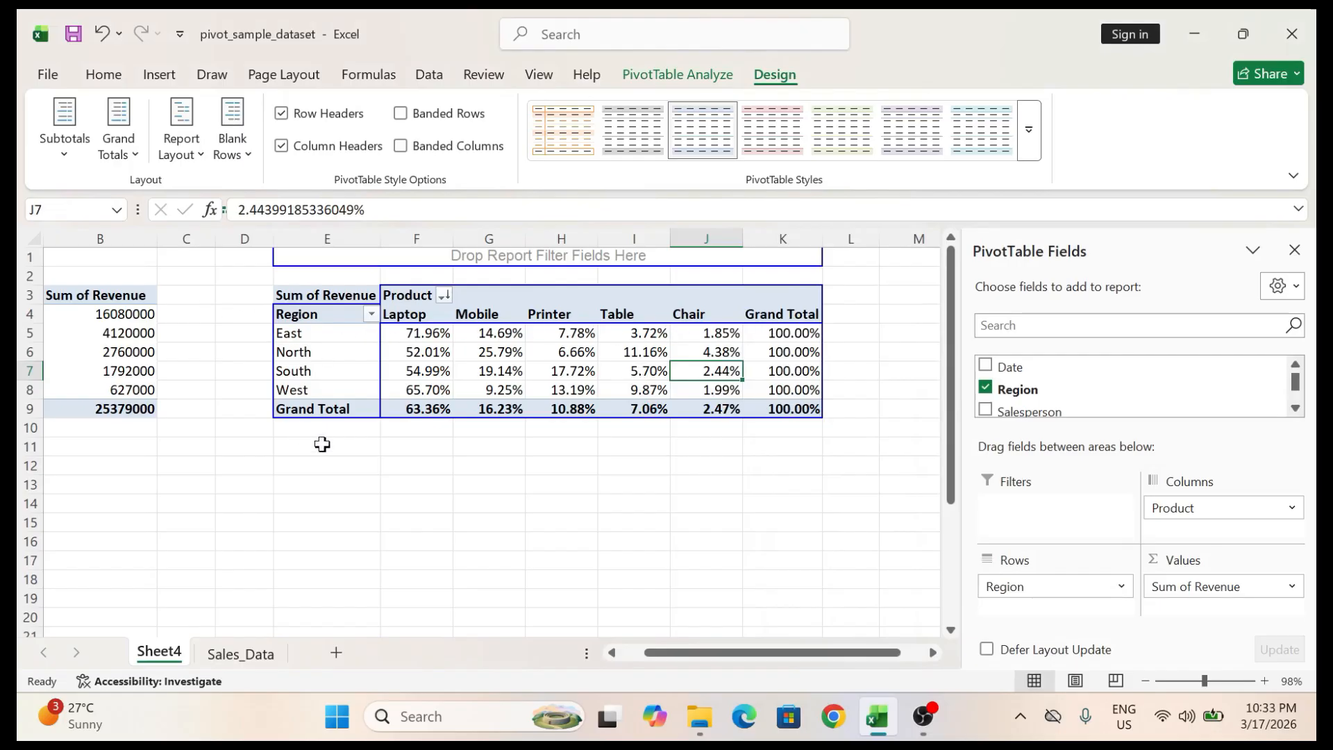
left_click(420, 335)
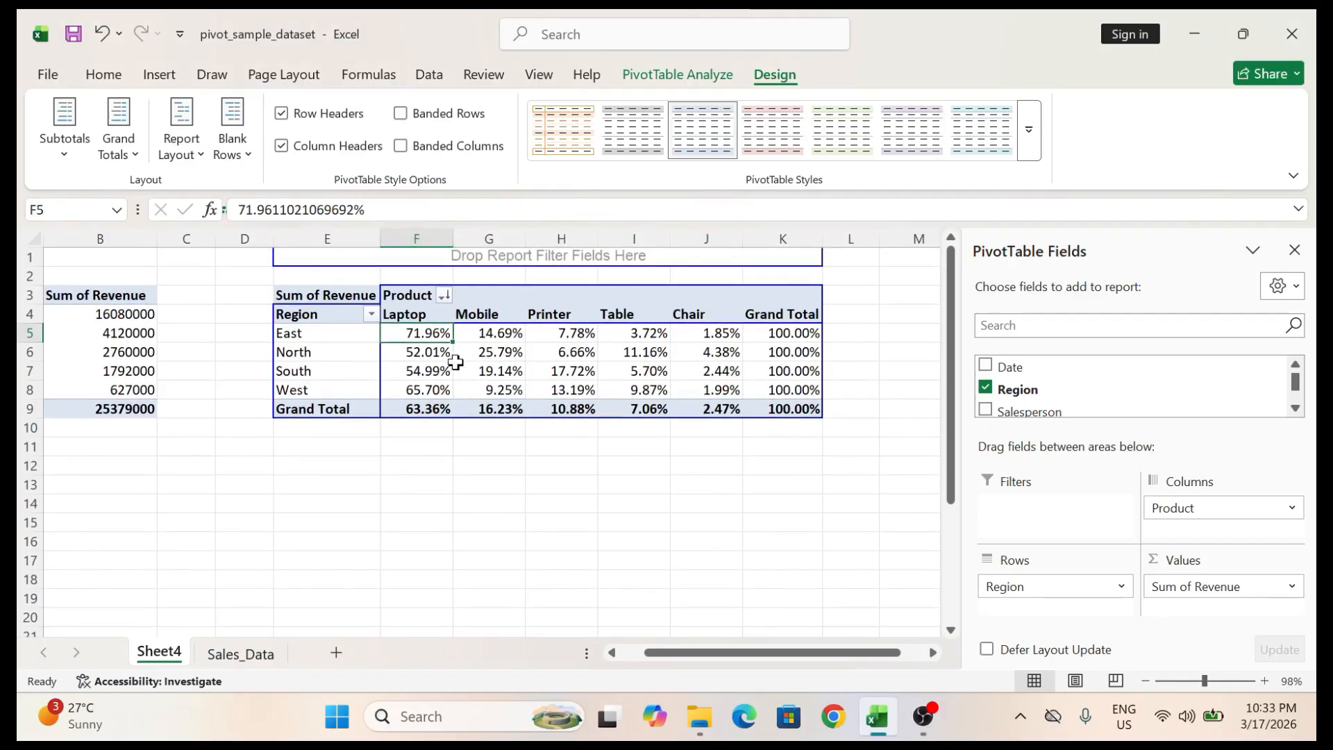
scroll(461, 361, "left", 1)
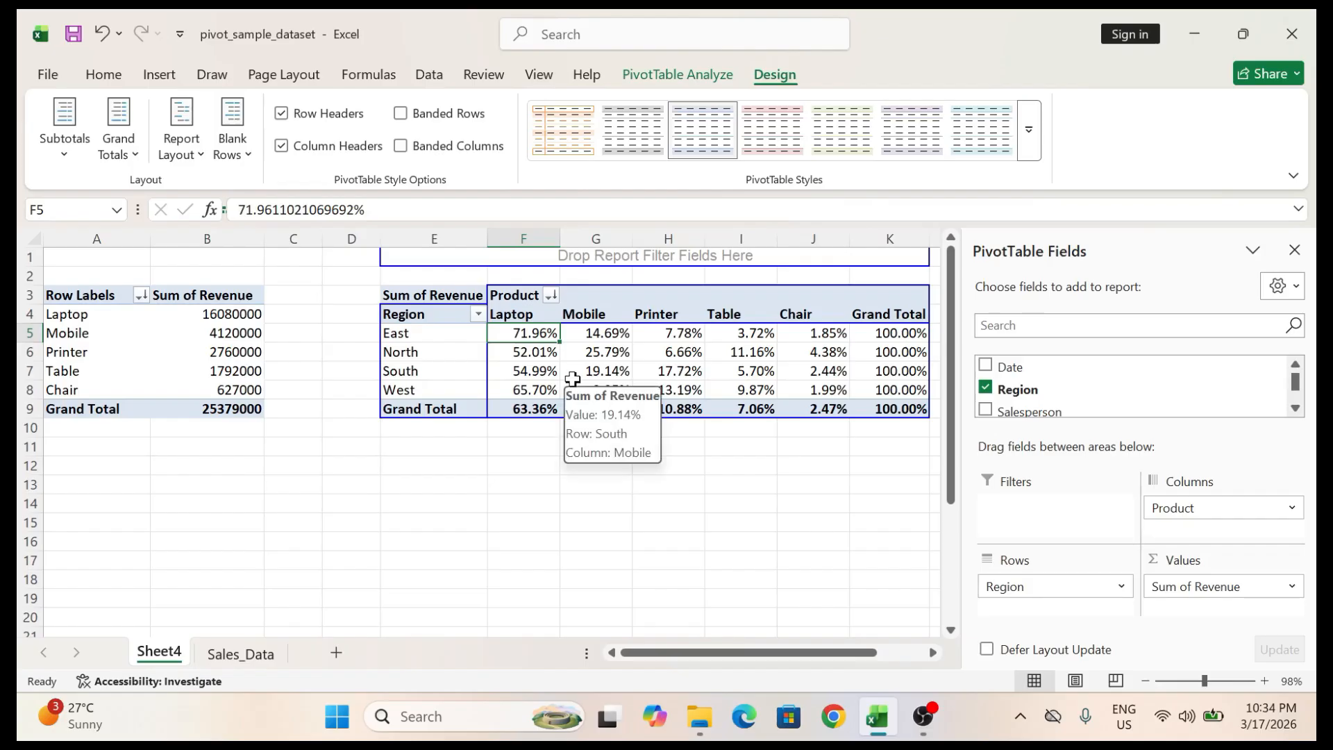
key("alt+Tab")
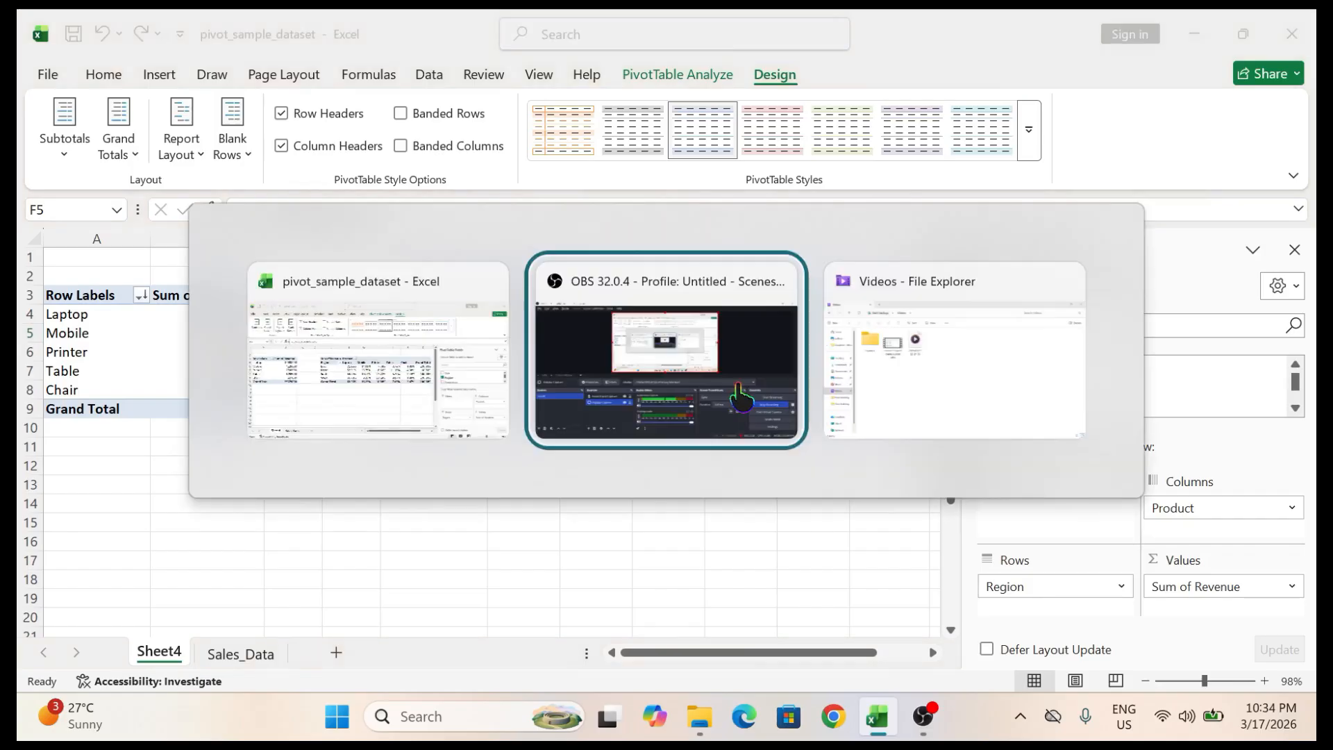